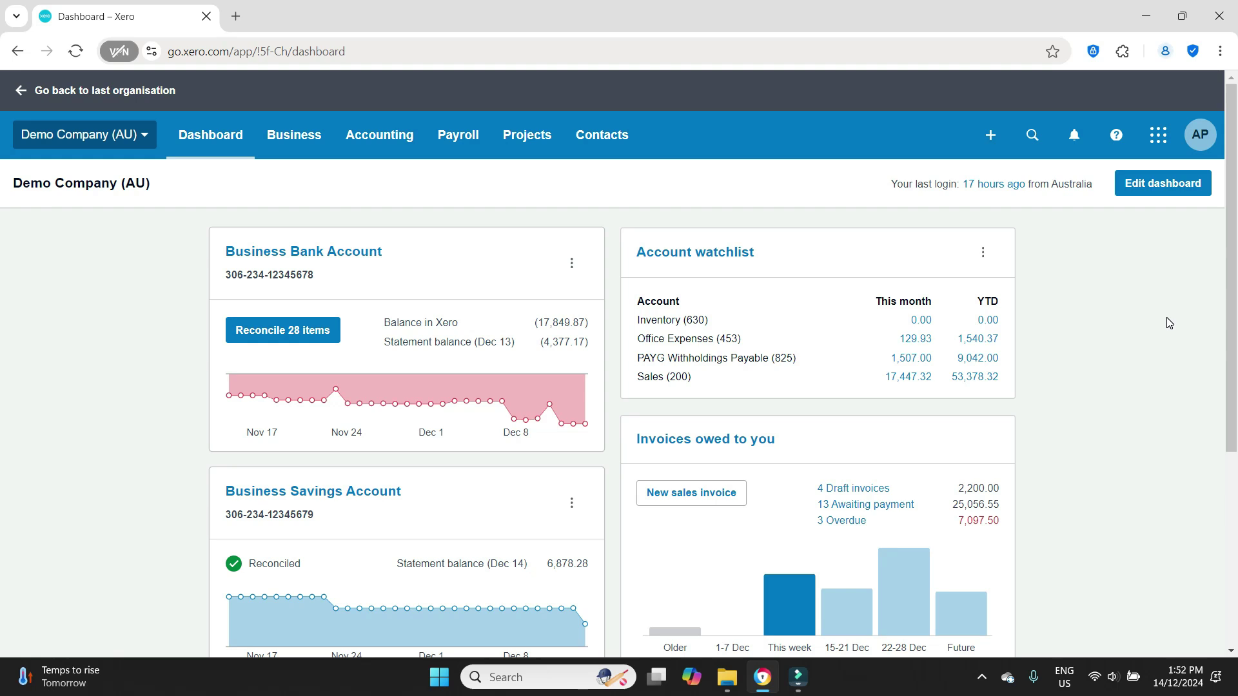
Open the first listed employee's payslip in the pay run for week ending 14 Dec 2024 and examine its earnings, tax and superannuation.
left_click(440, 133)
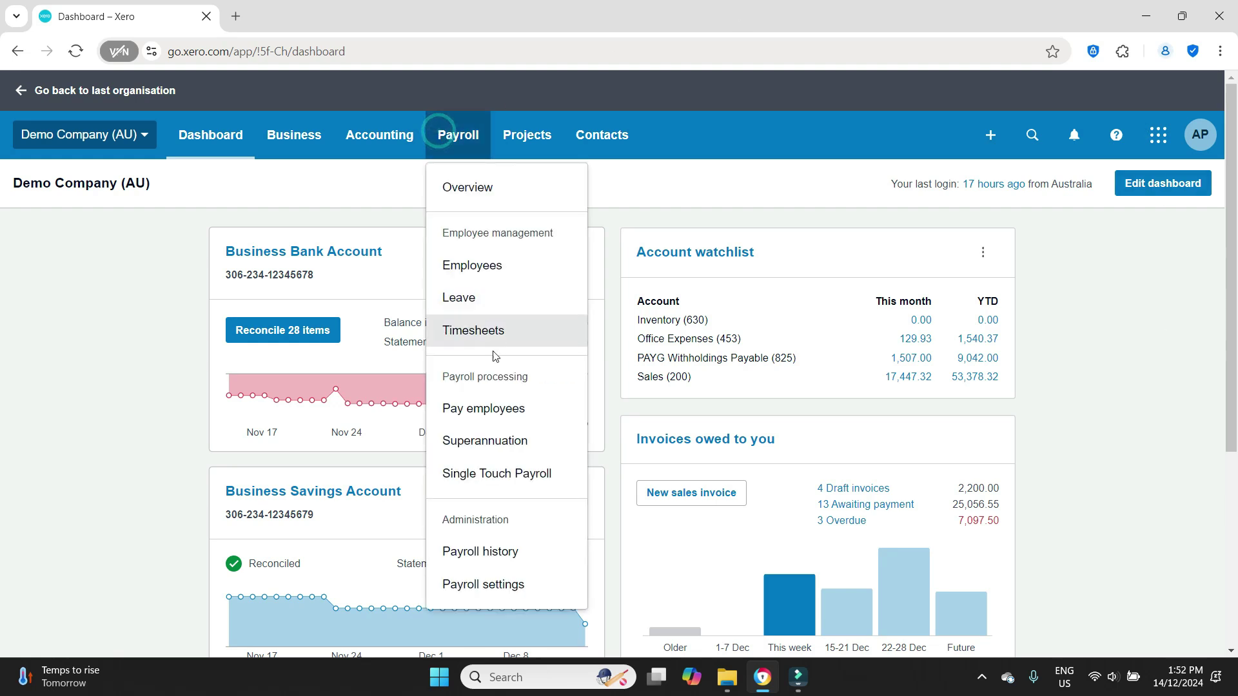
left_click(504, 420)
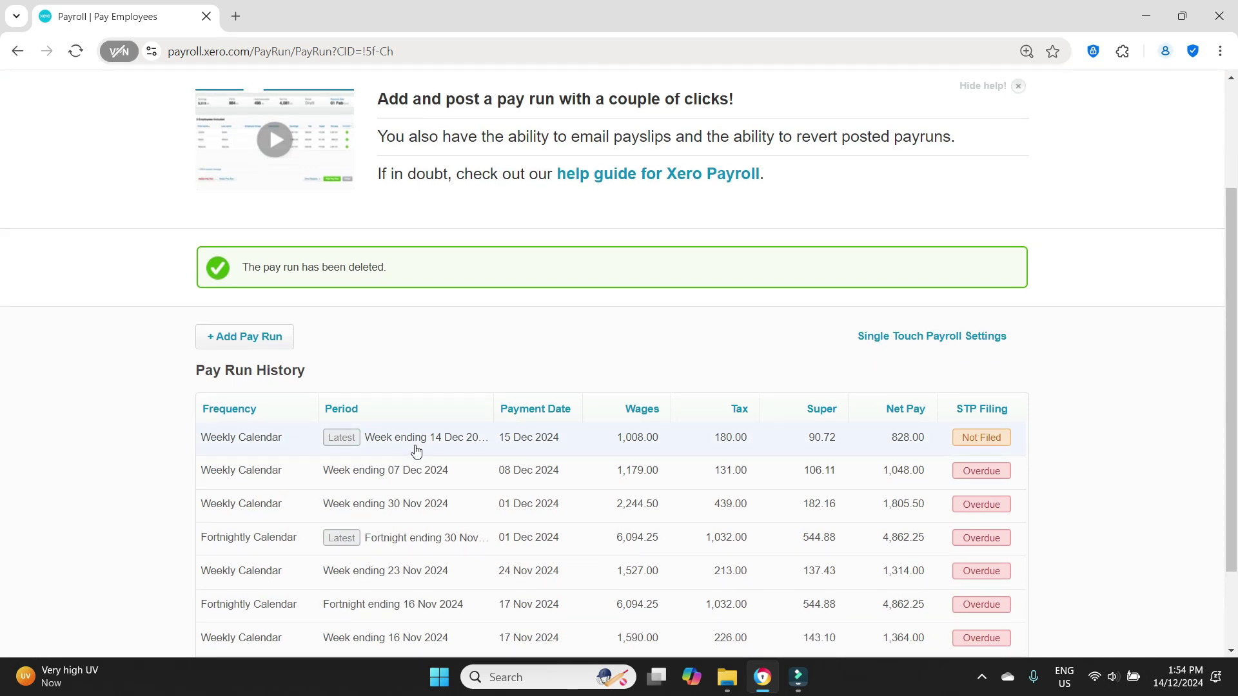
left_click(417, 445)
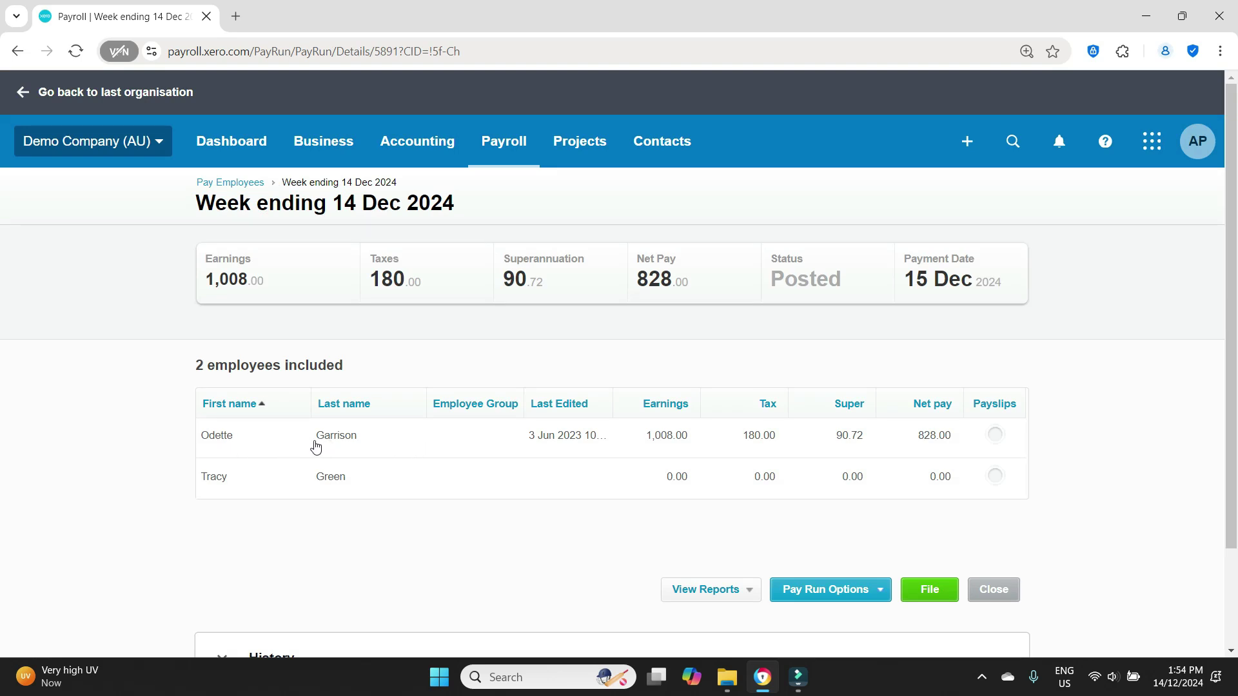
left_click(342, 442)
scroll(1173, 283, "down", 2)
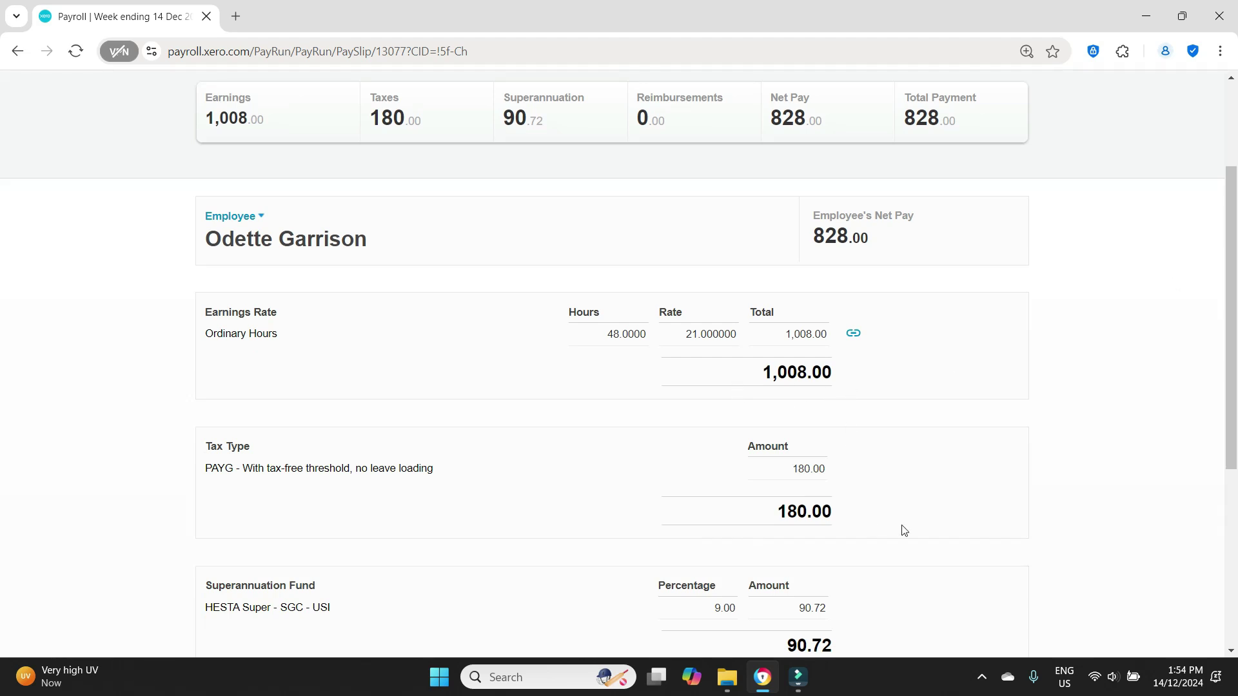
scroll(837, 553, "down", 1)
scroll(980, 539, "down", 1)
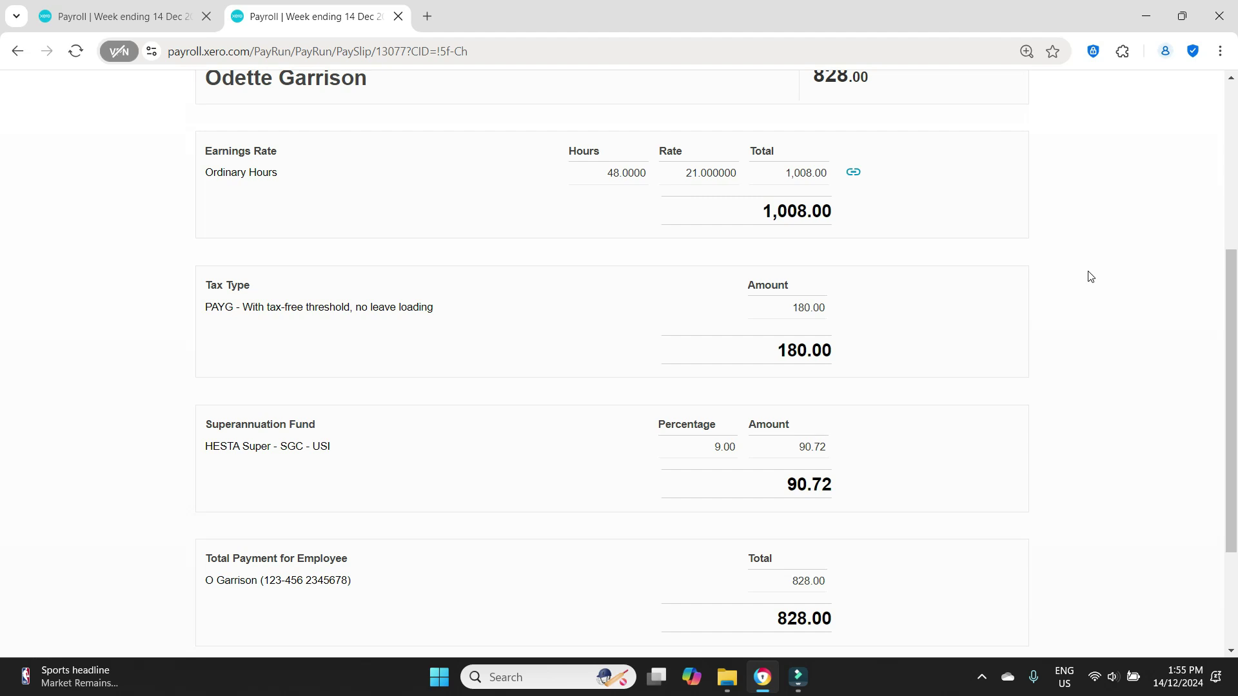
scroll(1089, 276, "up", 3)
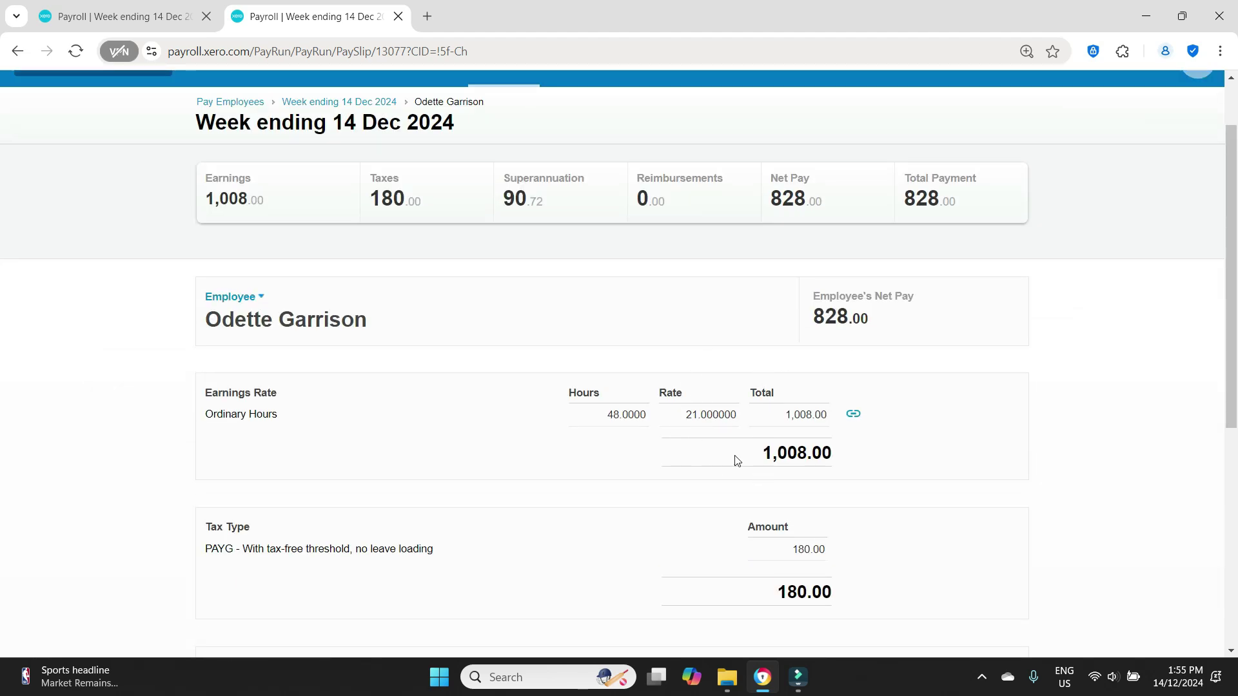
scroll(490, 244, "up", 2)
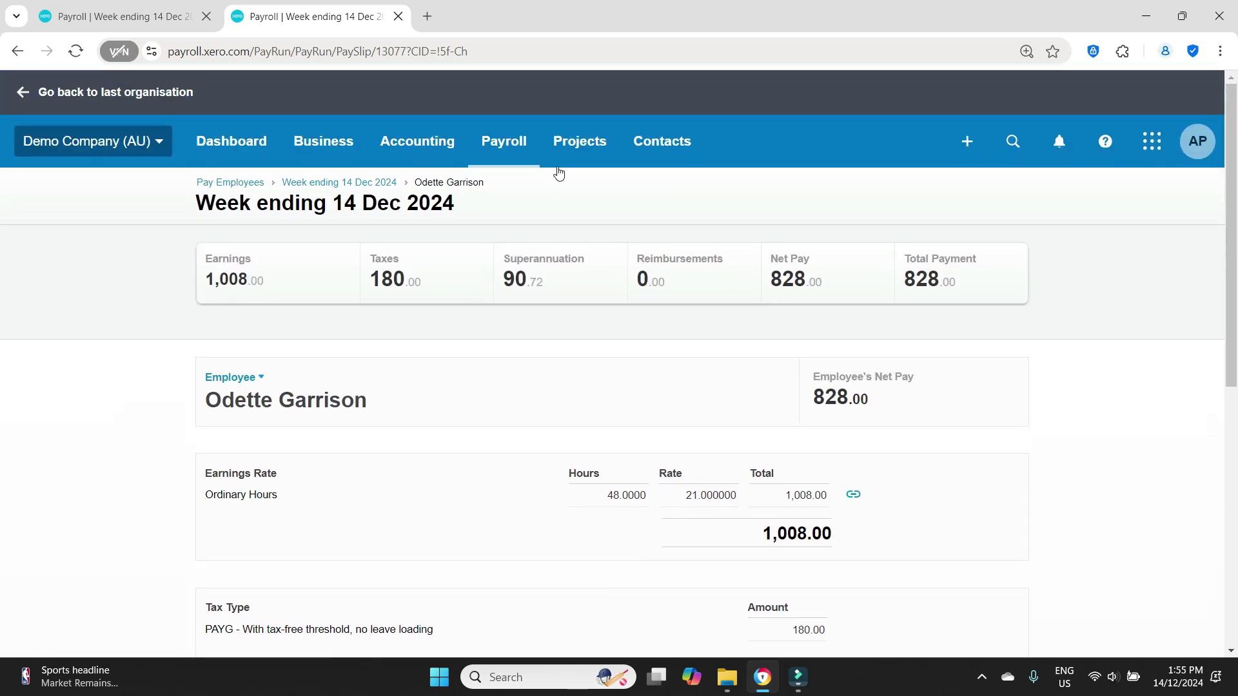
Open the same employee's pay template from the payroll employee records.
left_click(514, 147)
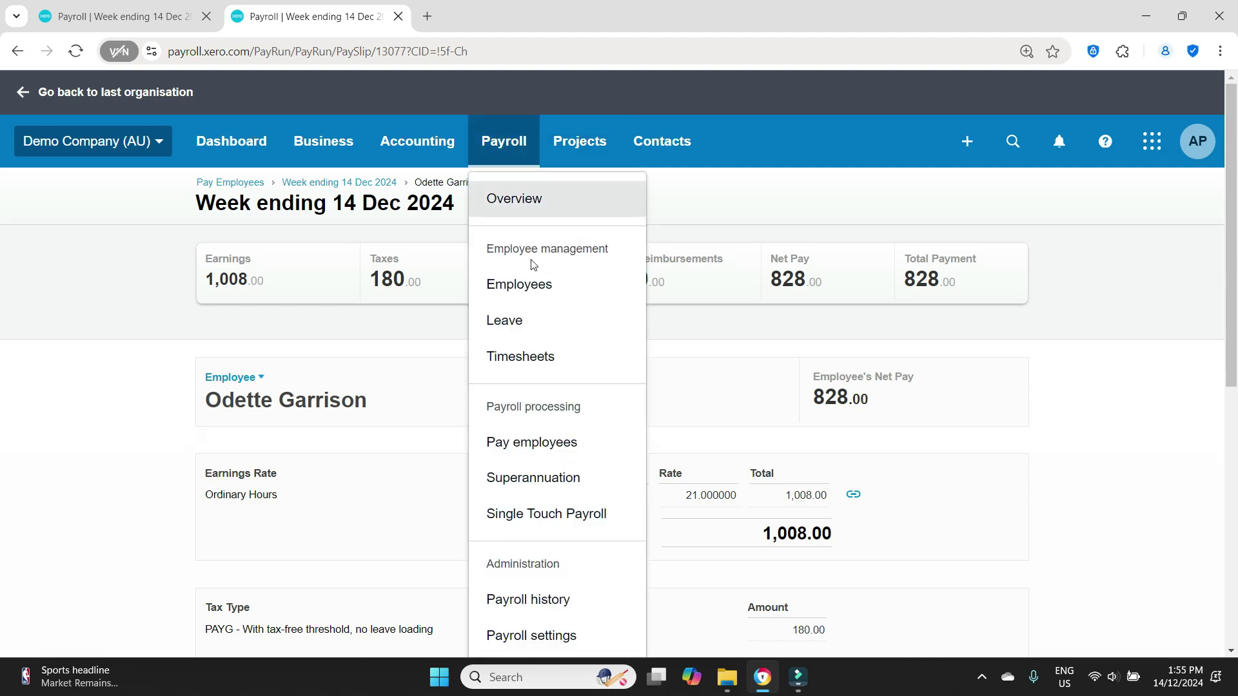
left_click(535, 284)
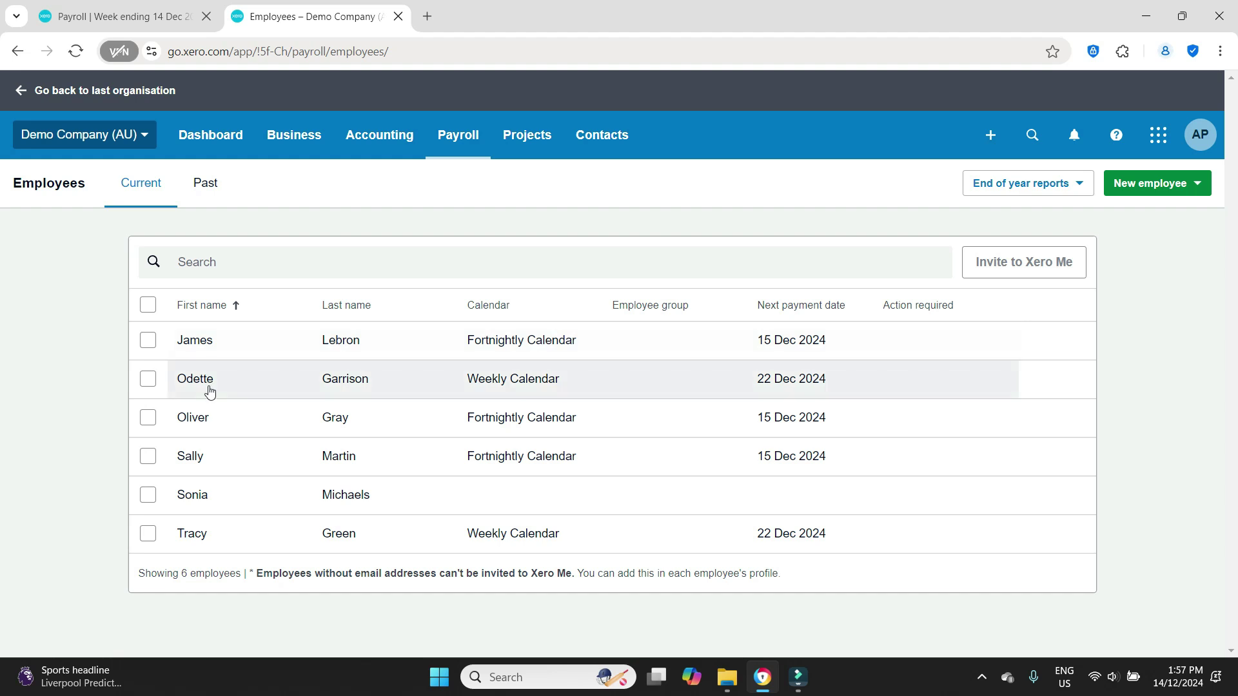
left_click(207, 385)
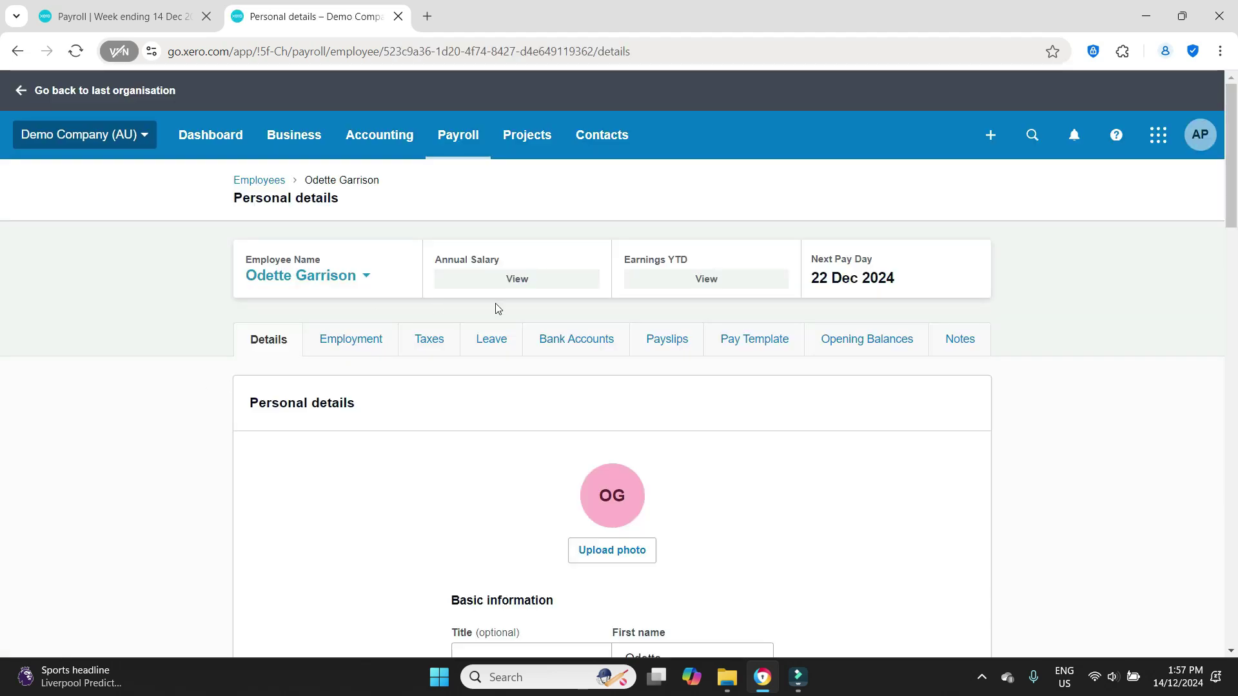
left_click(783, 339)
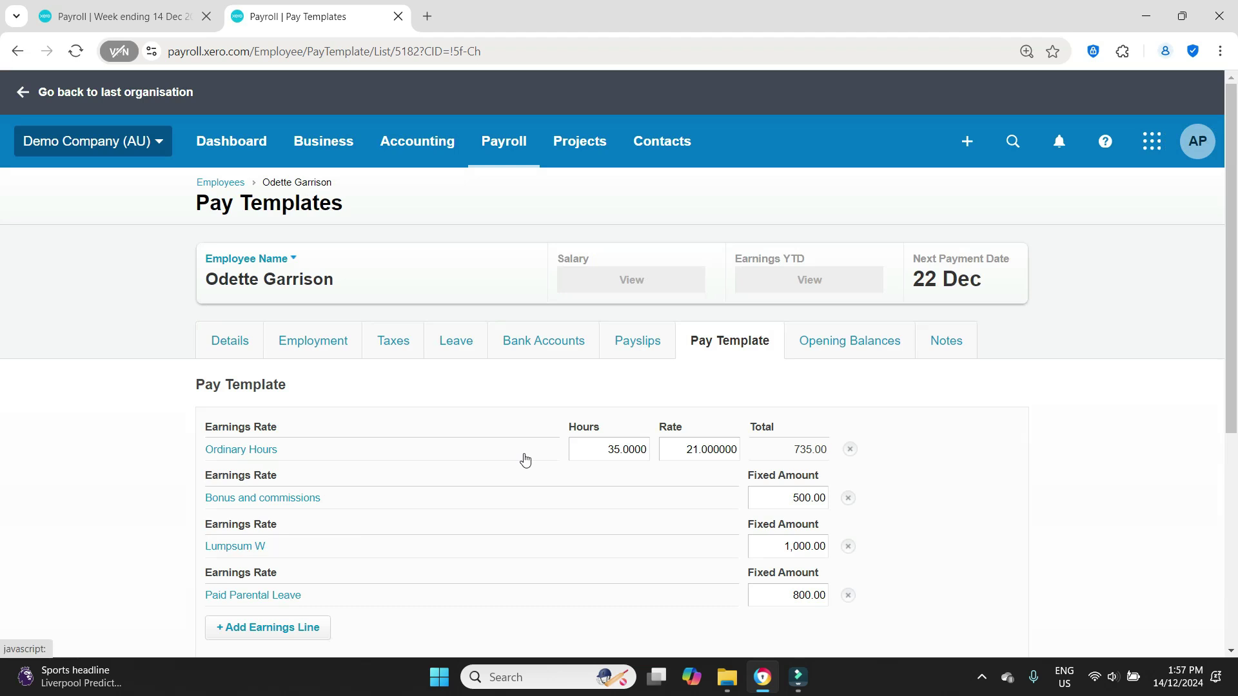
Set the Ordinary Hours rate to 22.50 in the employee's pay template and save the template.
left_click(721, 448)
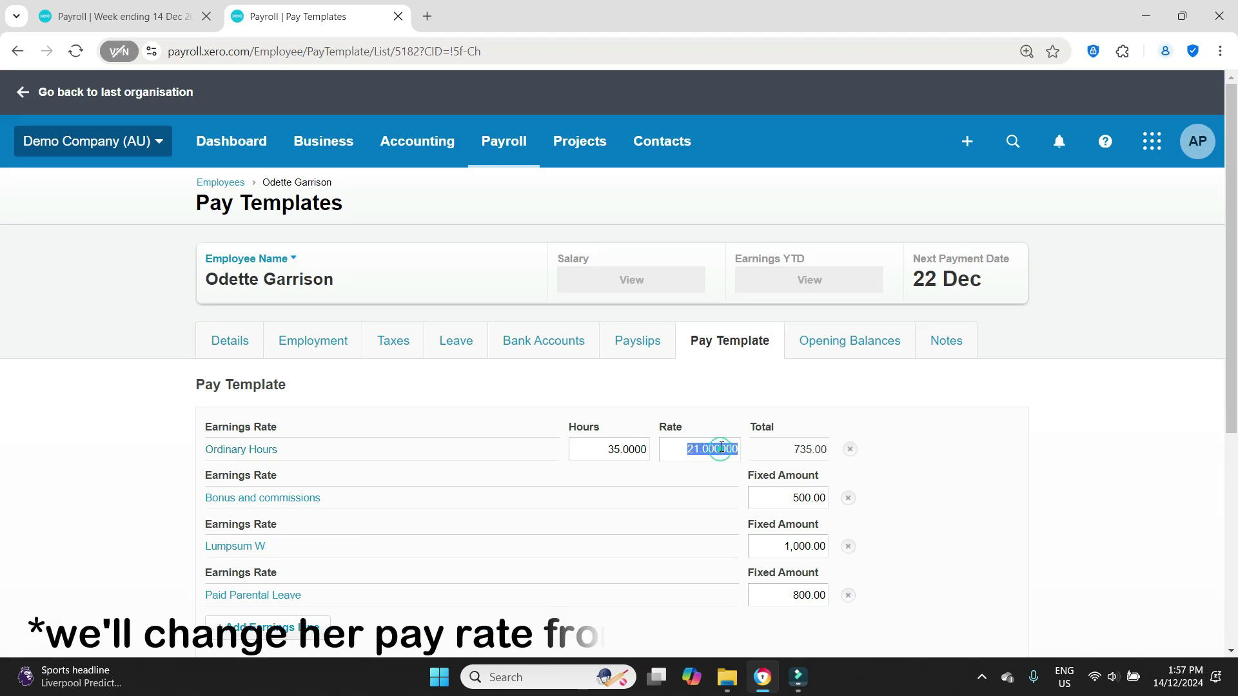
type("22")
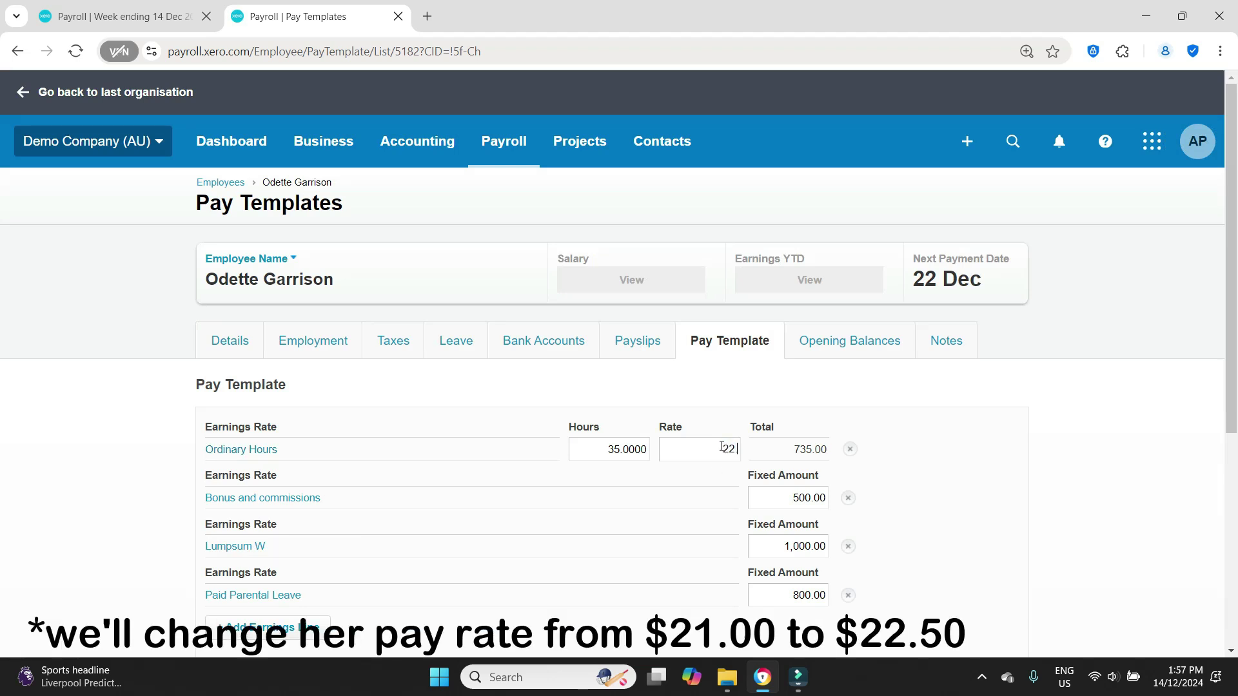
type(".50")
key("Tab")
scroll(1060, 421, "down", 3)
scroll(1057, 425, "down", 2)
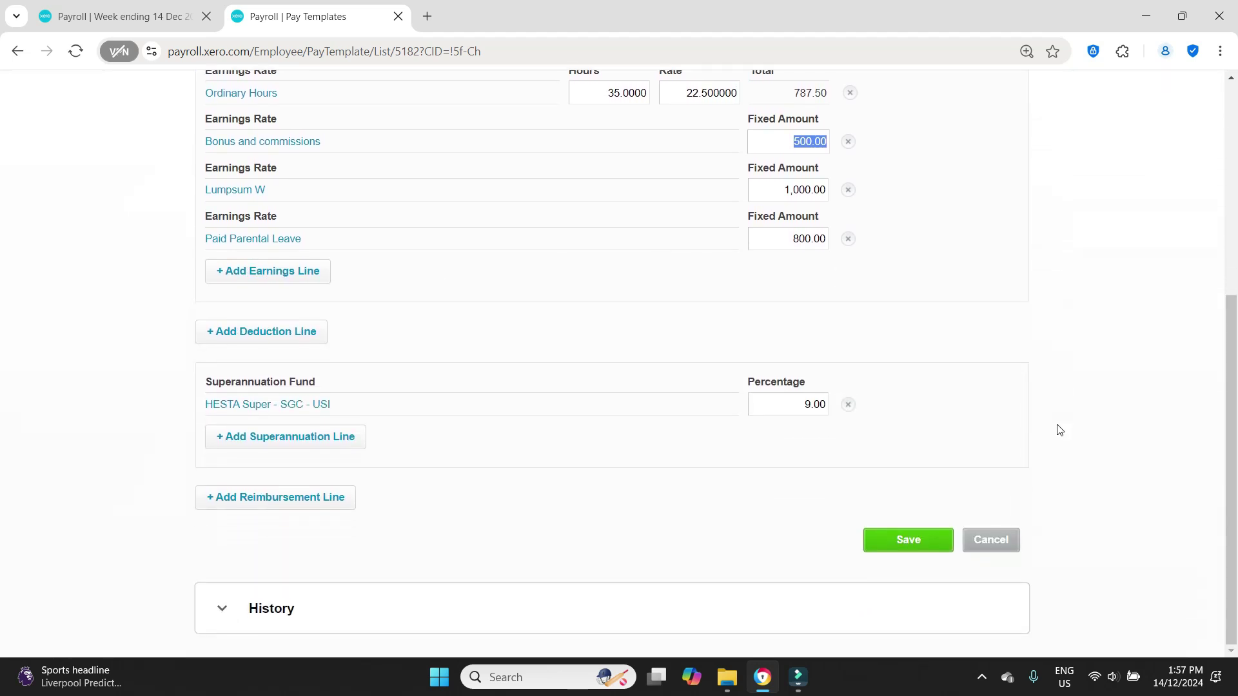
left_click(909, 542)
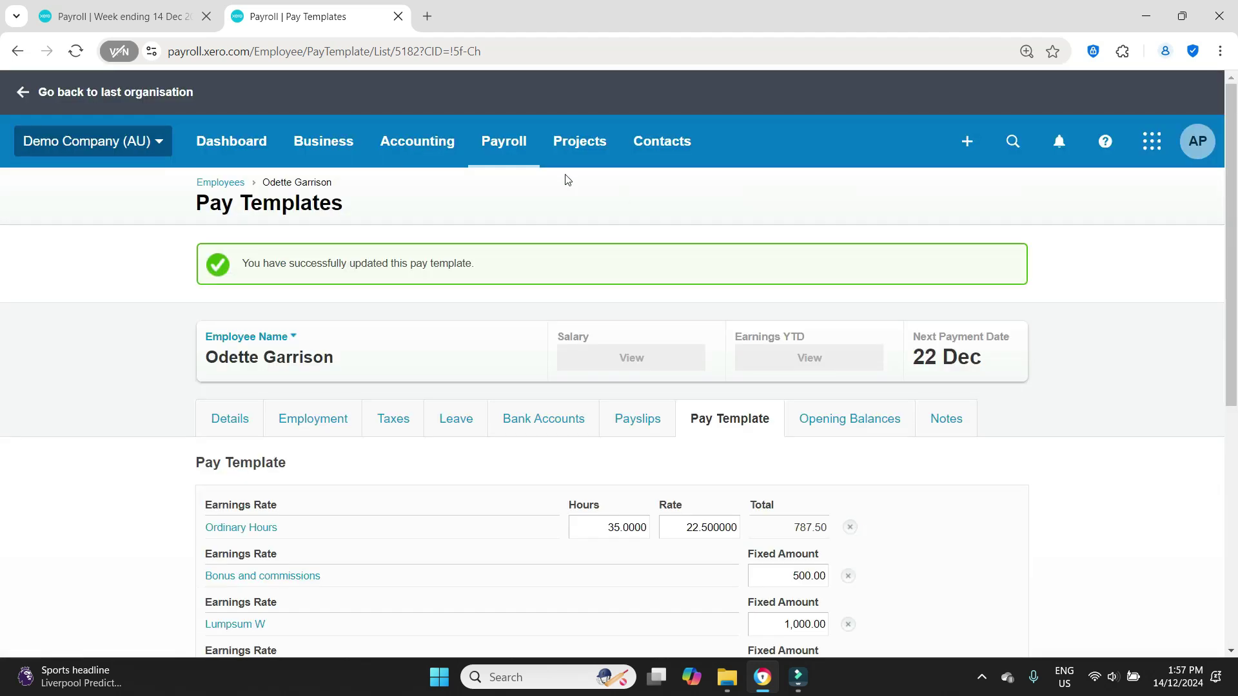
Start adding an unscheduled pay run on the Weekly Calendar for the current financial year.
left_click(493, 141)
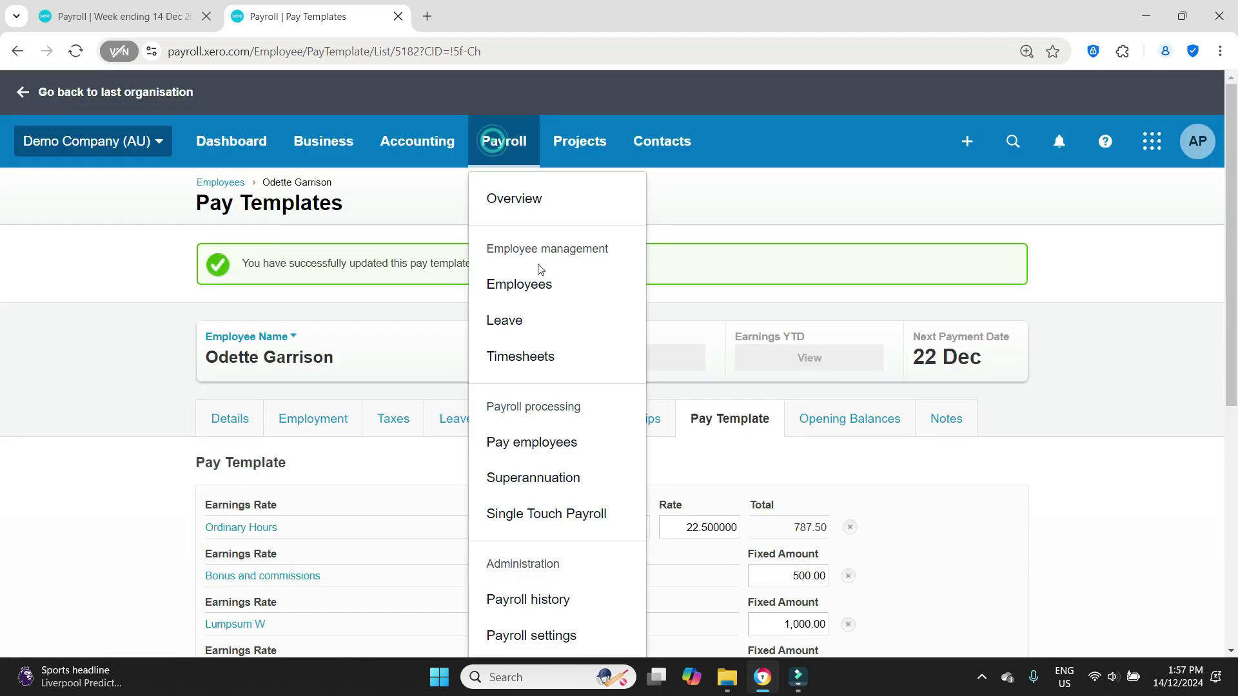
left_click(572, 443)
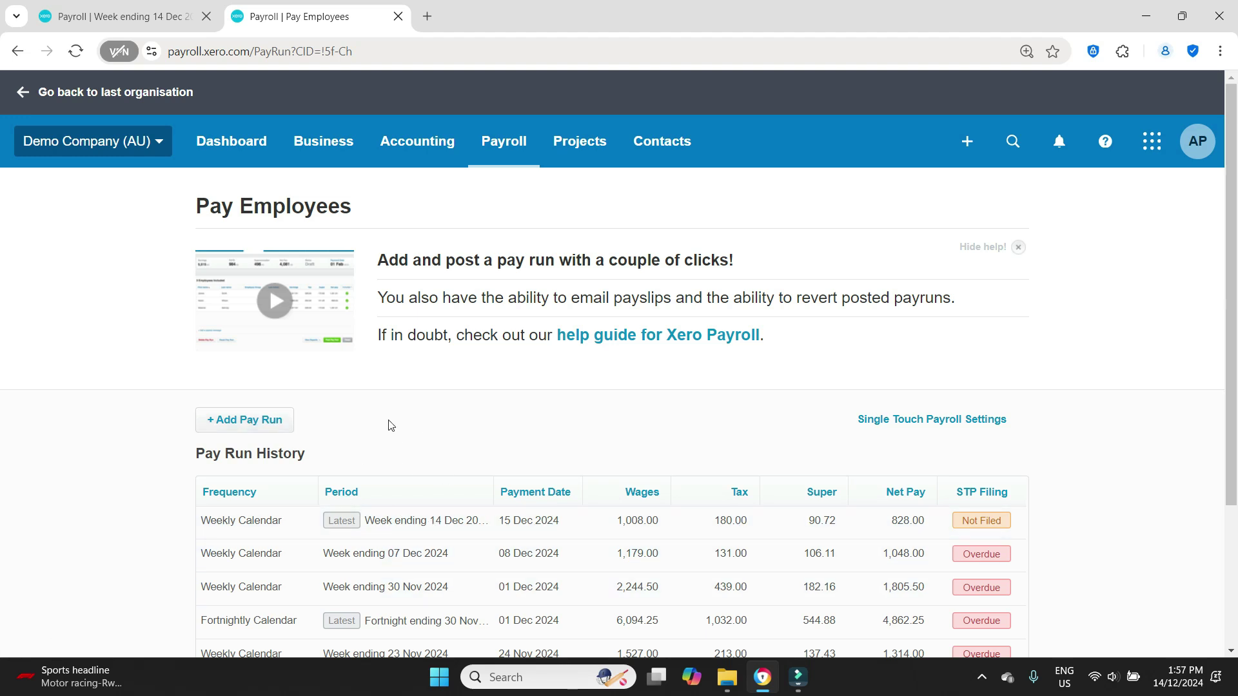
left_click(246, 420)
left_click(732, 370)
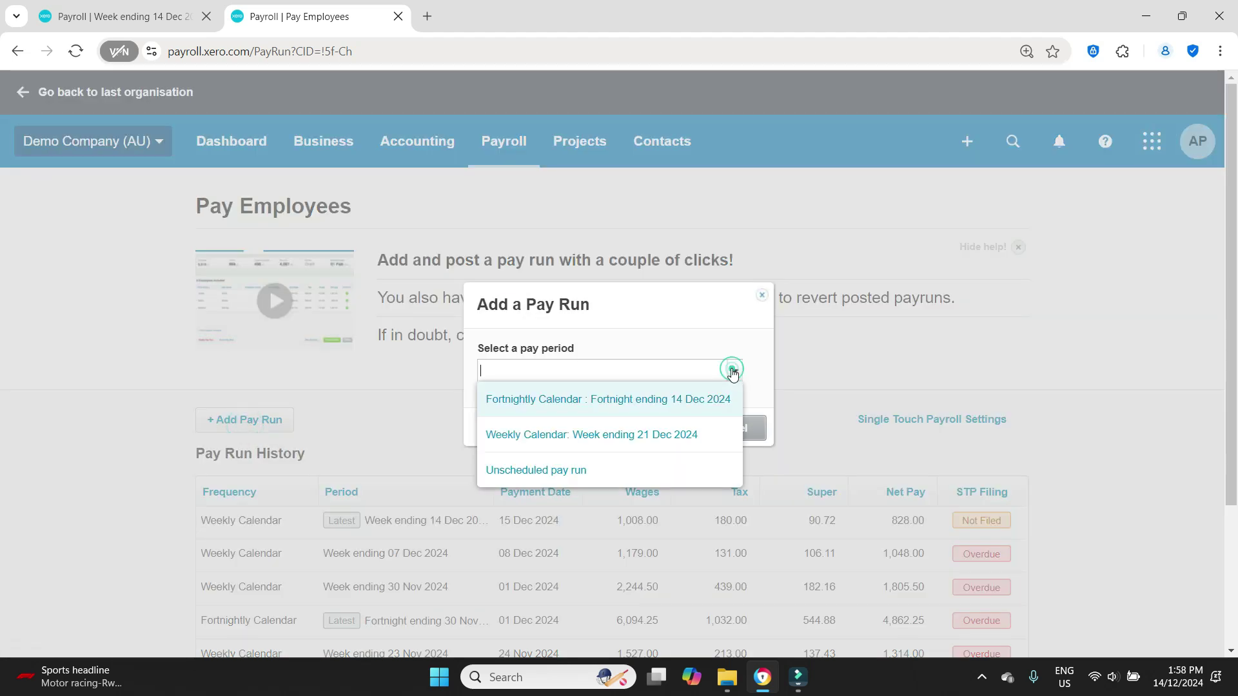
left_click(566, 470)
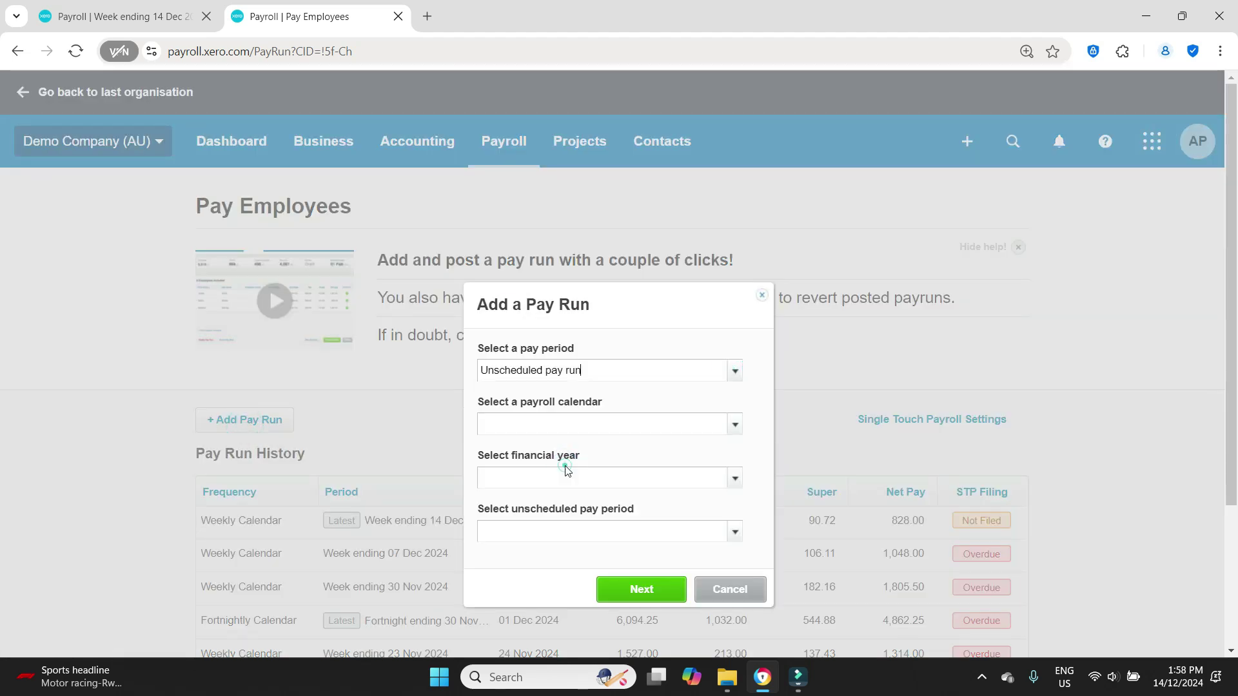
left_click(735, 425)
left_click(525, 488)
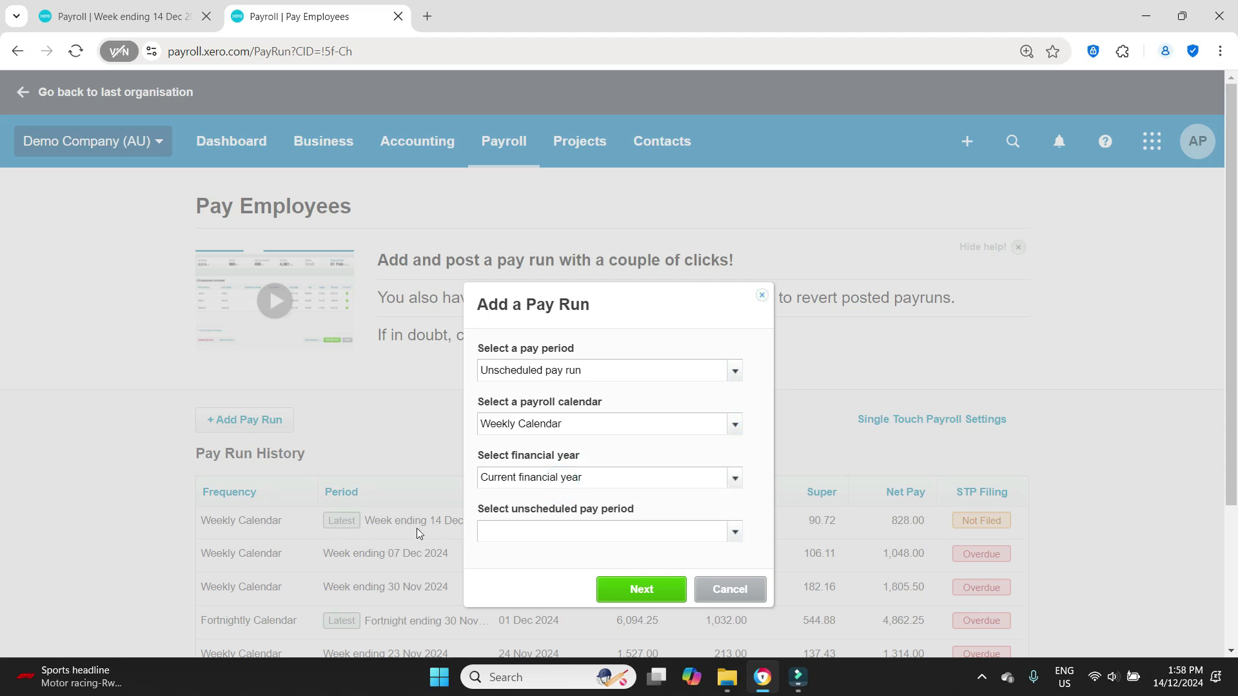
Choose week ending 21 Dec 2024 as the unscheduled pay period and create the pay run.
left_click(735, 533)
scroll(666, 358, "down", 10)
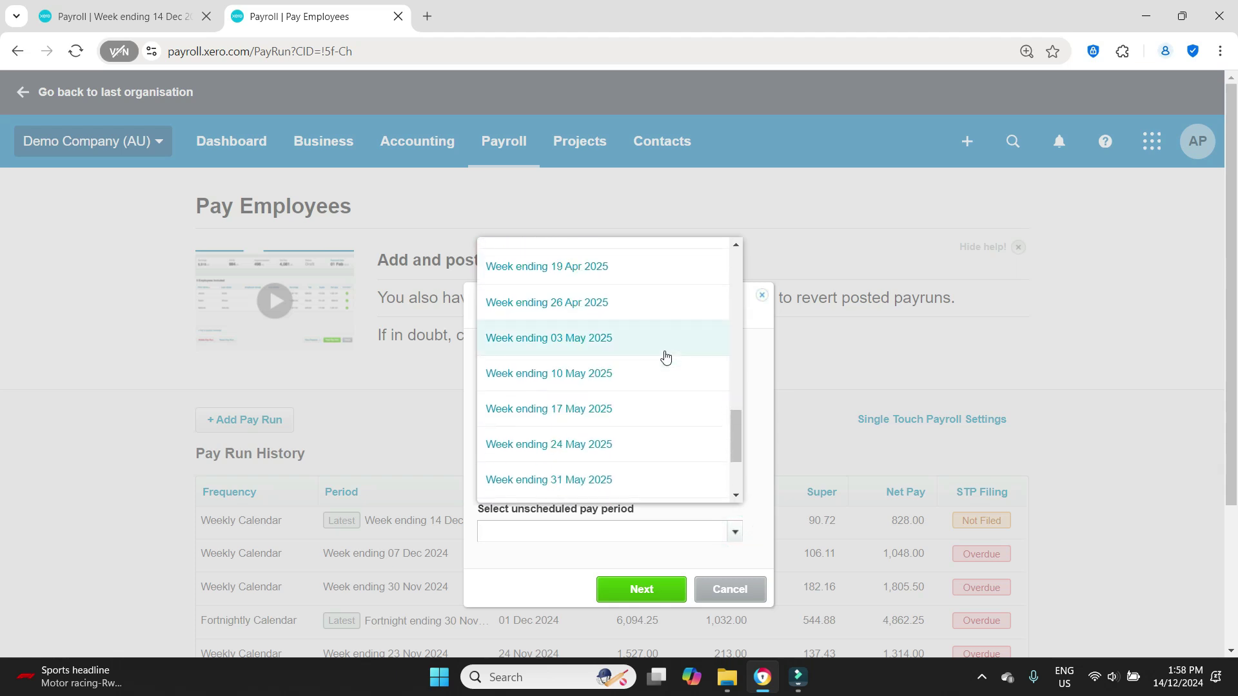
scroll(666, 358, "up", 6)
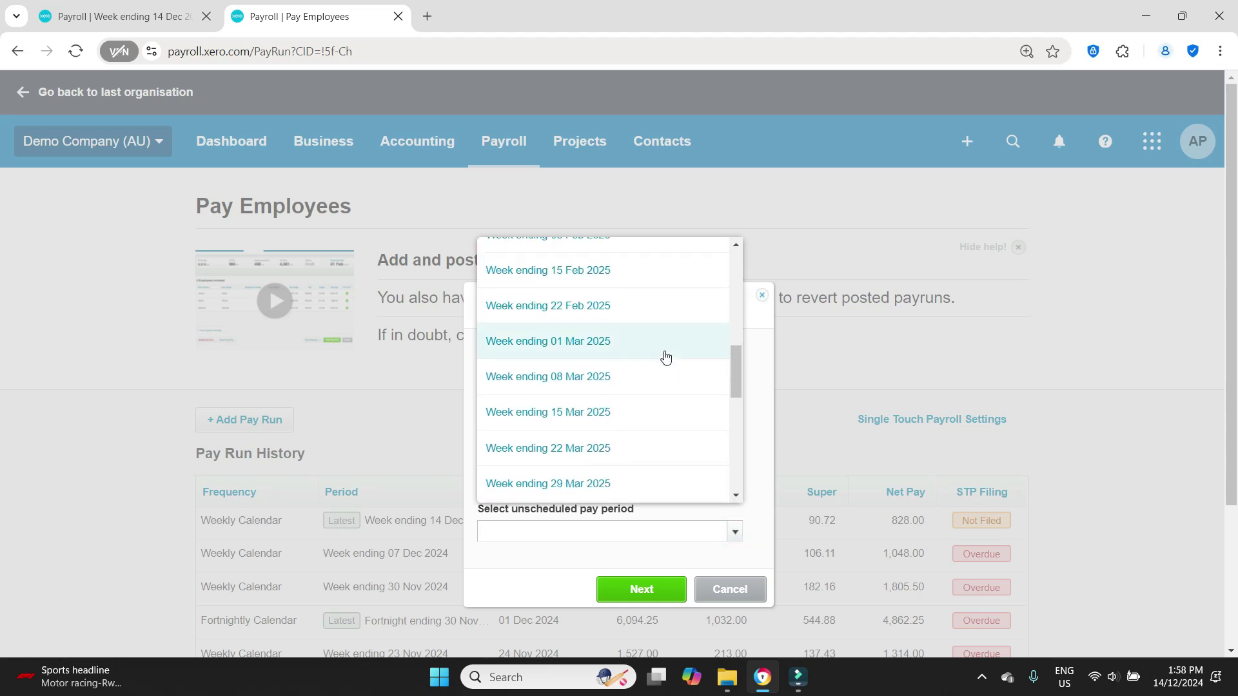
scroll(666, 358, "up", 4)
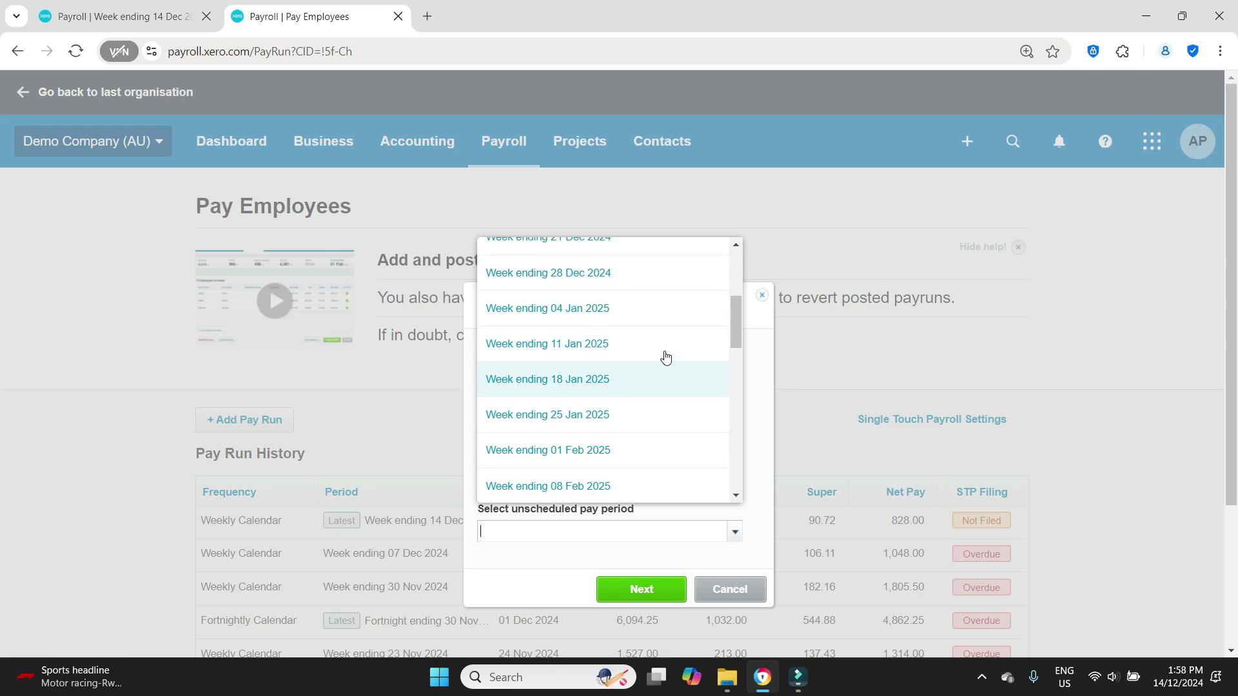
left_click(602, 308)
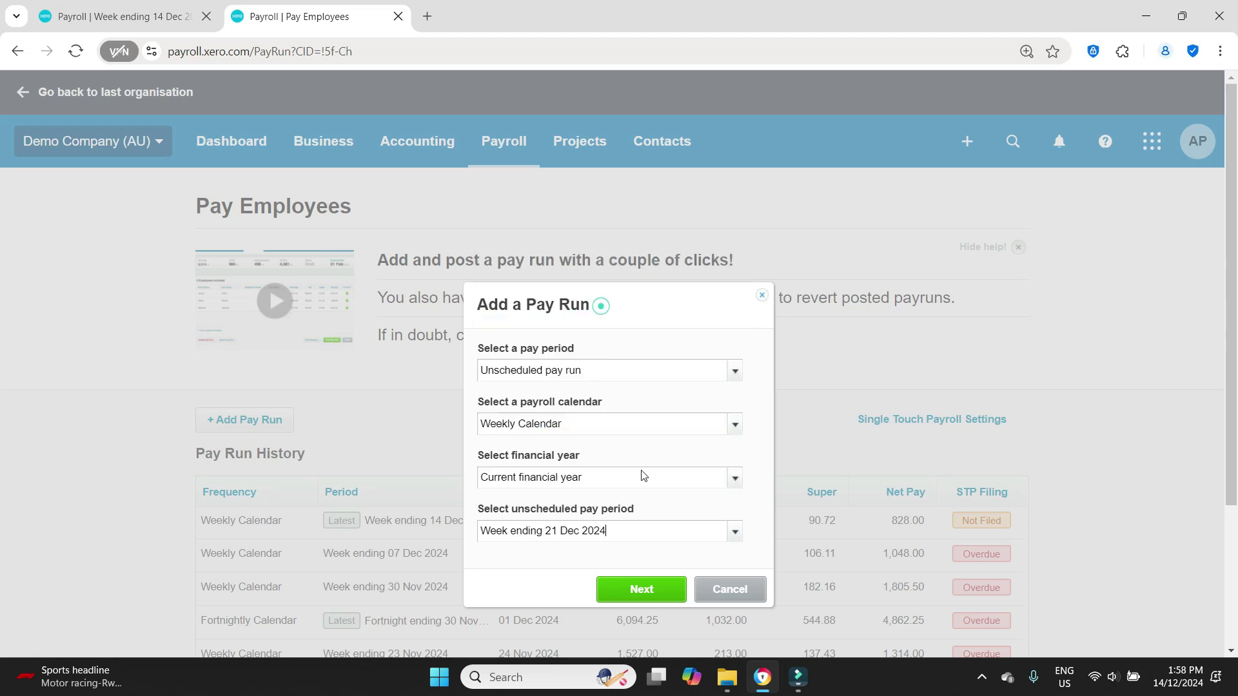
left_click(641, 589)
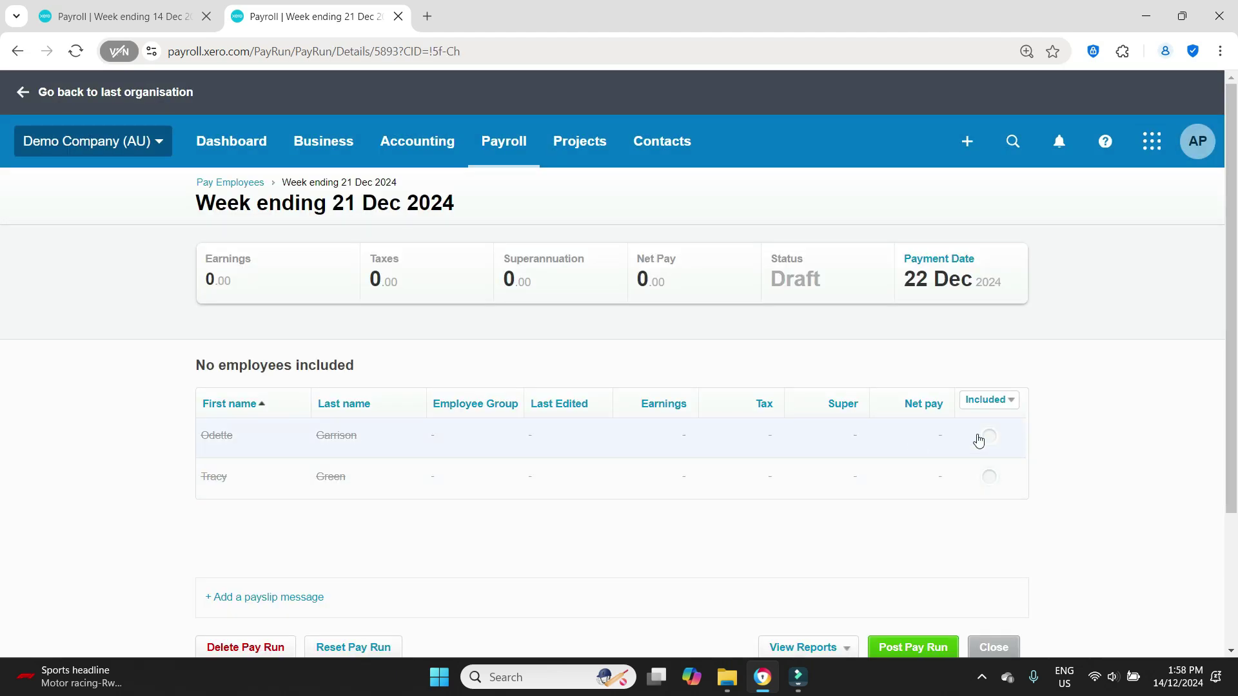
Include the same employee in the new pay run and set the Ordinary Hours on their payslip to 48, as on the earlier payslip.
left_click(978, 439)
left_click(927, 435)
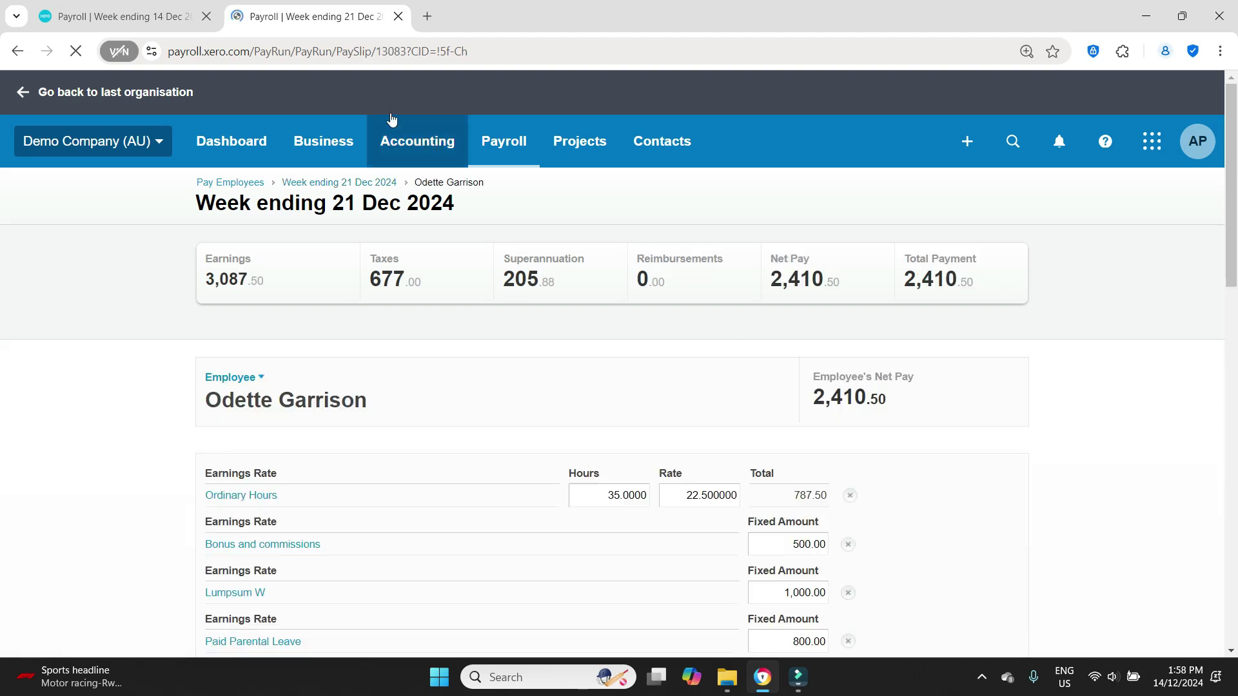
left_click(142, 13)
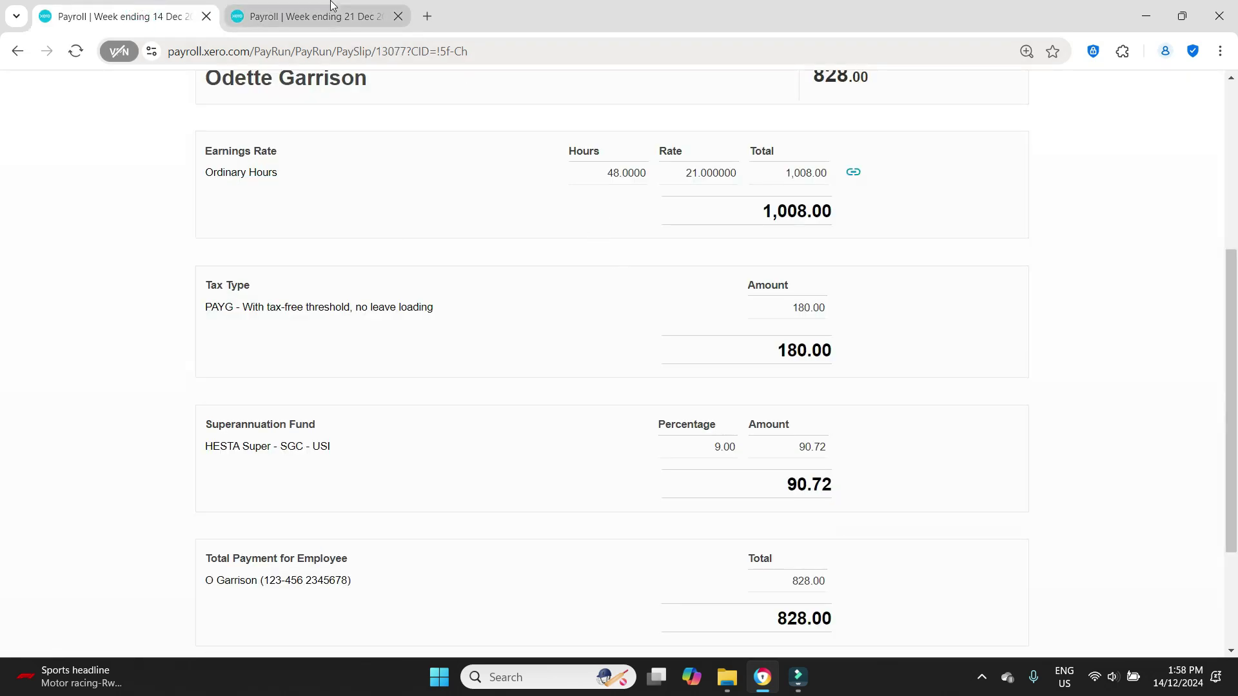
left_click(329, 11)
left_click(620, 502)
type("48.0000")
key("Tab")
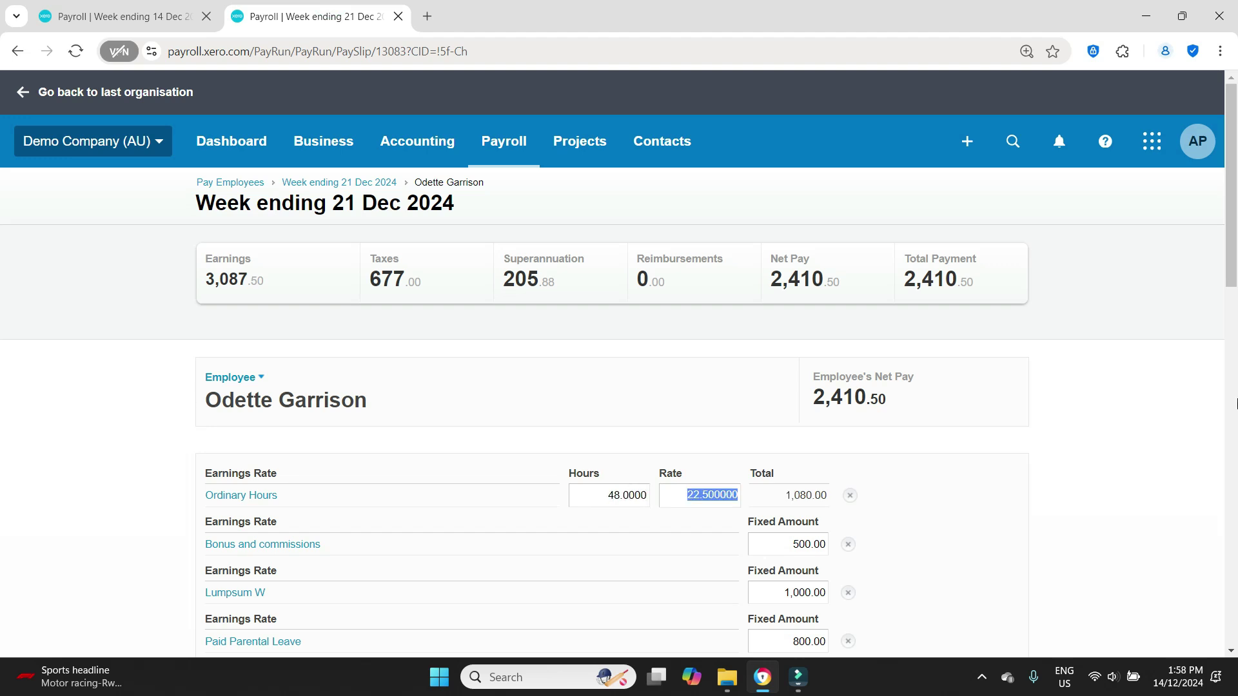
Remove the Bonus and commissions, Lumpsum W and Paid Parental Leave earnings lines from the payslip.
scroll(1030, 461, "down", 1)
left_click(848, 463)
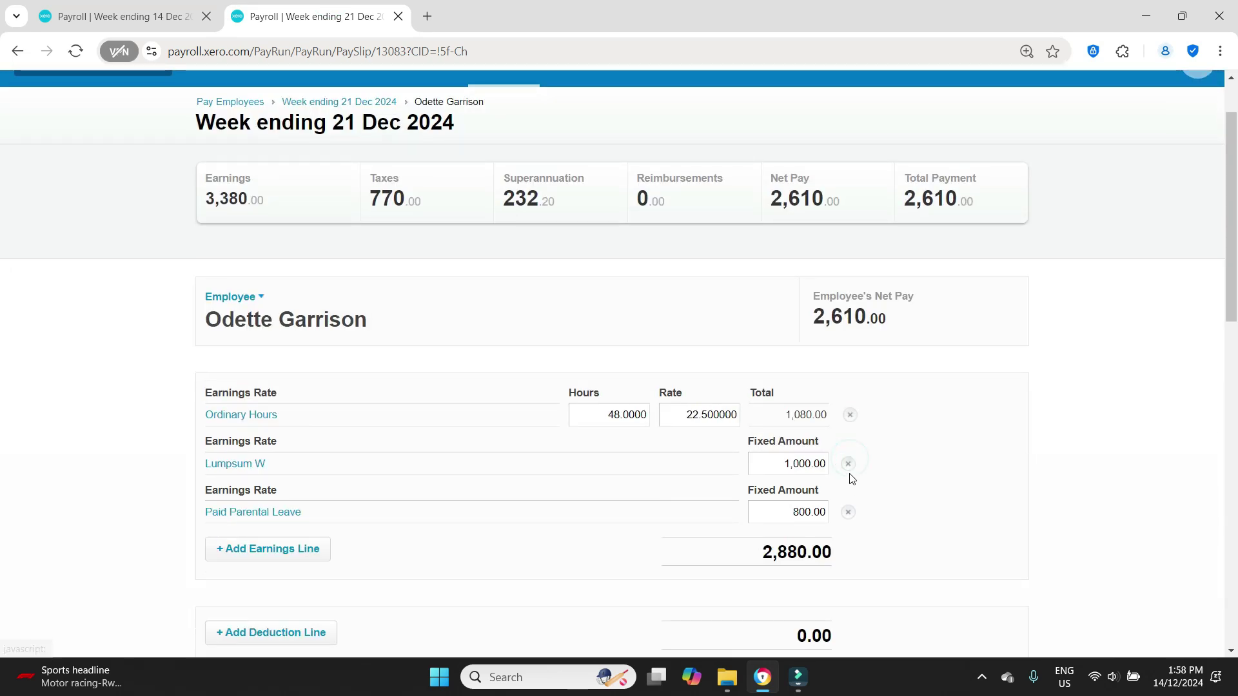
left_click(849, 464)
left_click(850, 464)
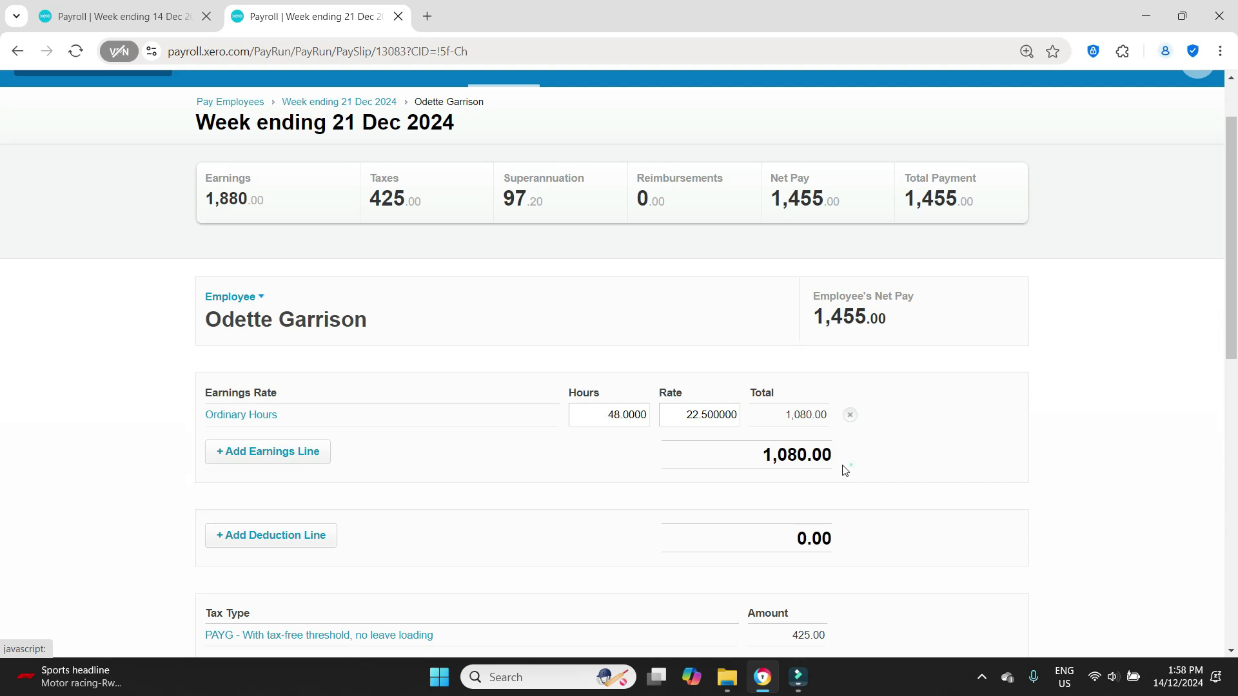
Compare the earnings, tax and net pay on the payslips for weeks ending 14 Dec and 21 Dec 2024.
key("ctrl+Tab")
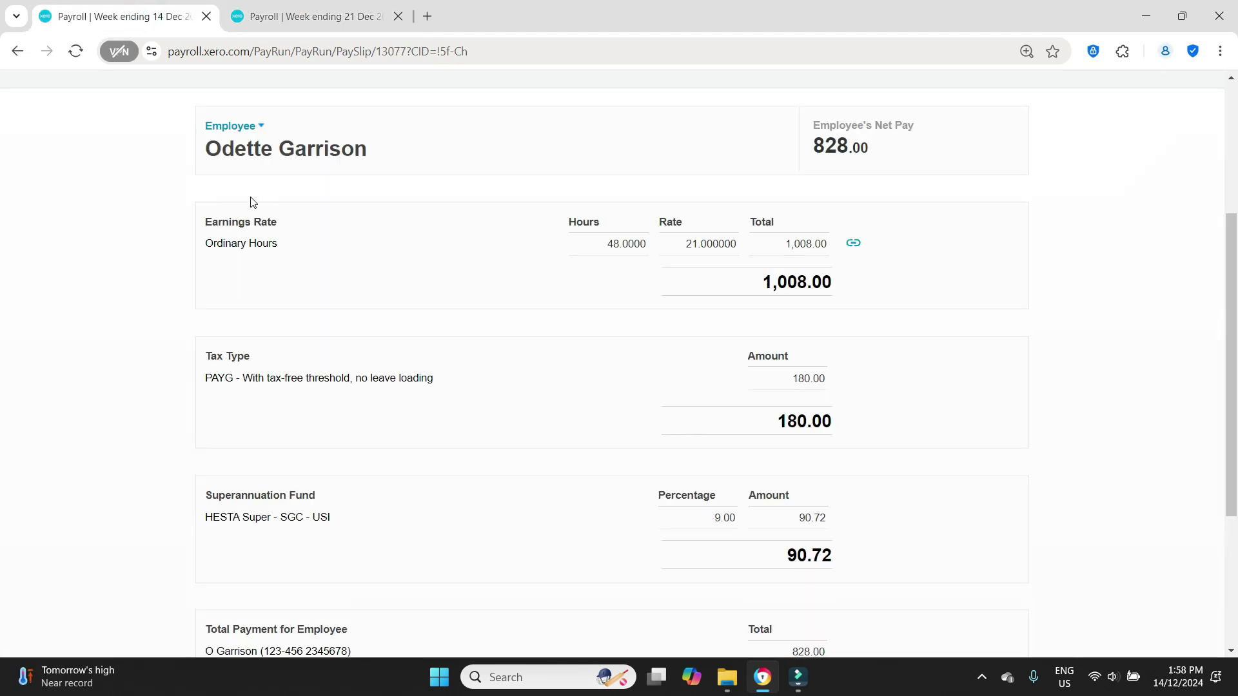
key("ctrl+Tab")
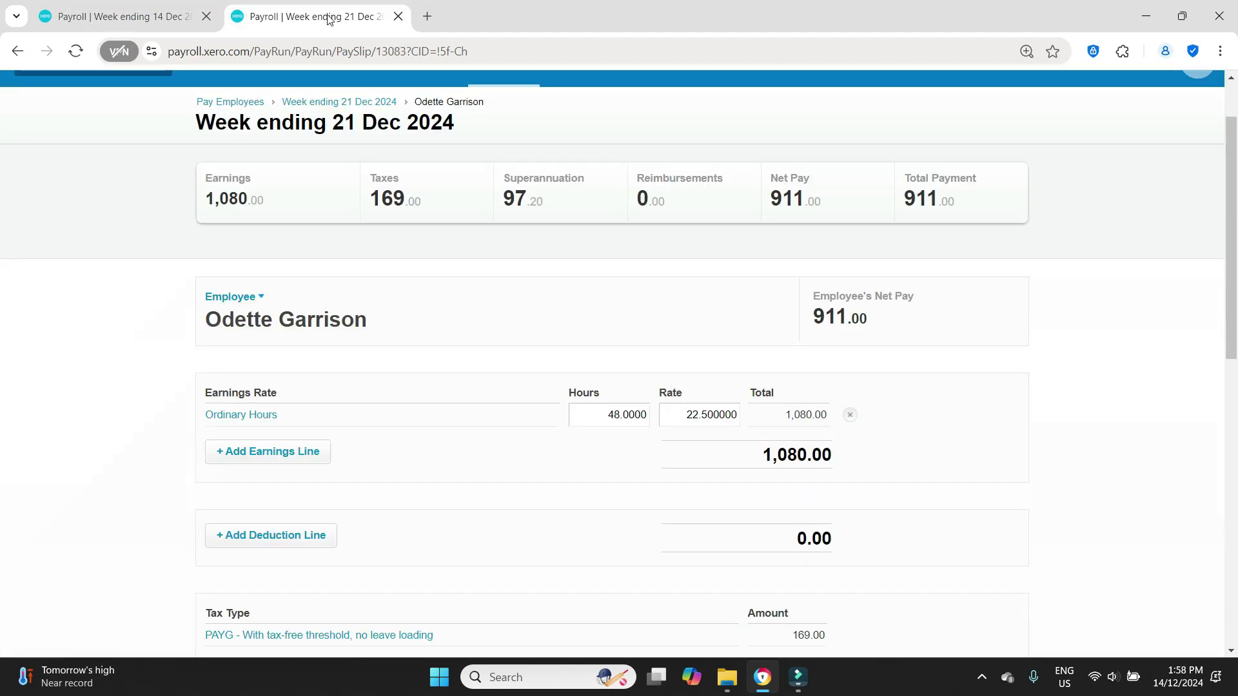
scroll(1069, 325, "down", 1)
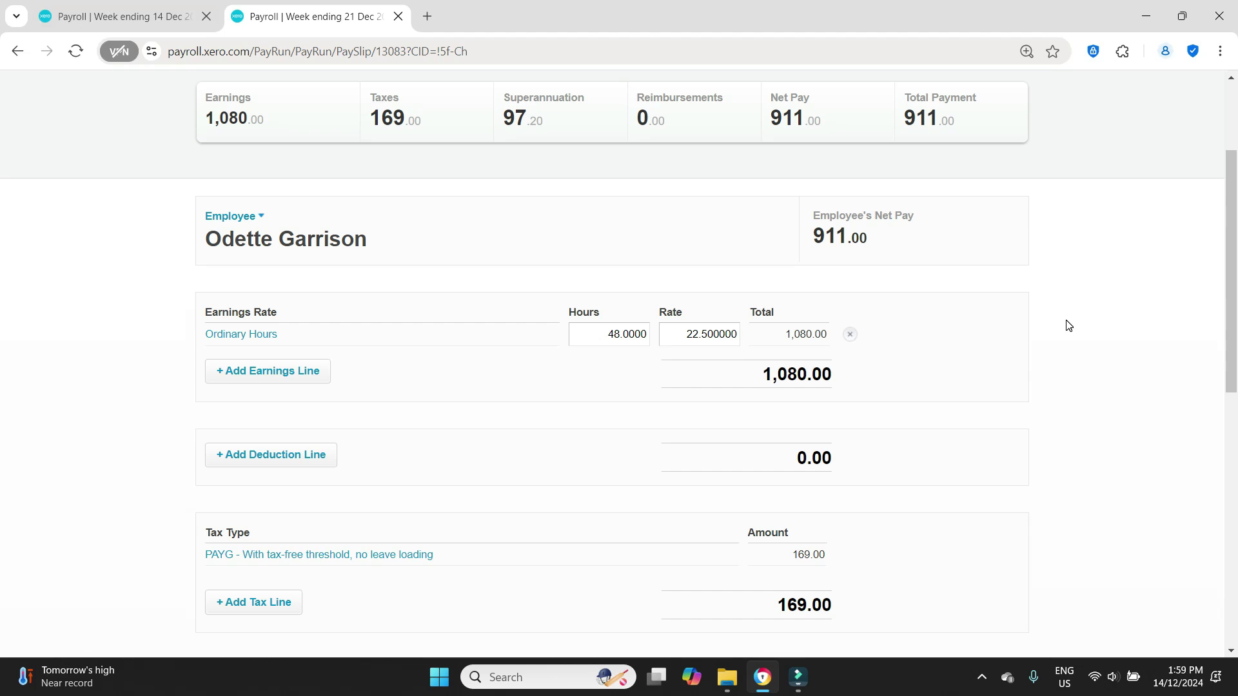
left_click(106, 5)
left_click(294, 10)
left_click(72, 8)
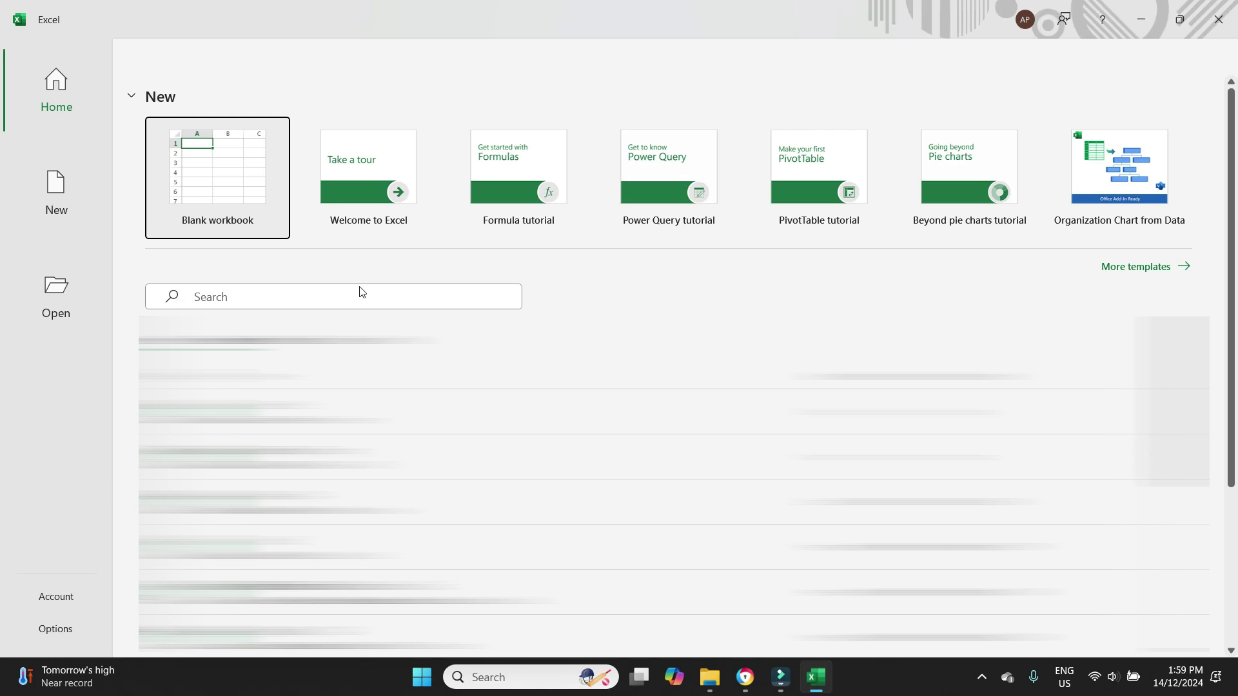
Switch to Excel and create a blank workbook.
left_click(248, 213)
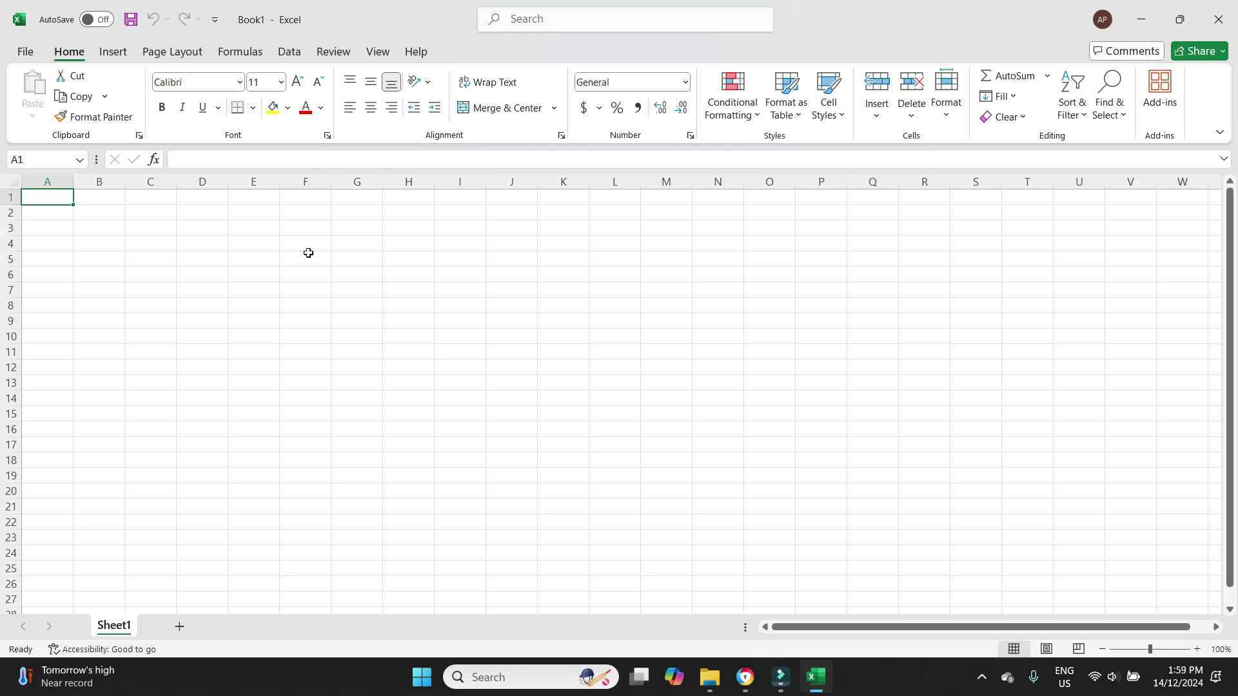
Enter the column headings Gross in B1, Tax in C1 and Super Net in D1.
key("Right")
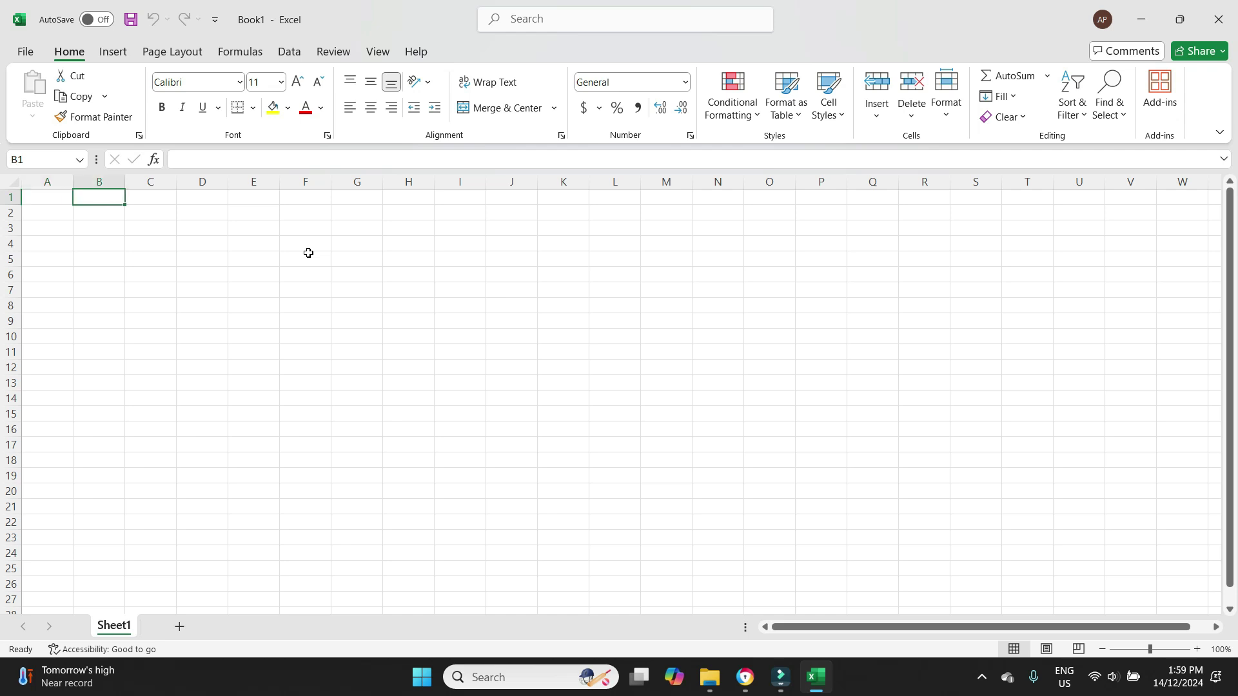
type("Gross")
key("Tab")
type("Tax")
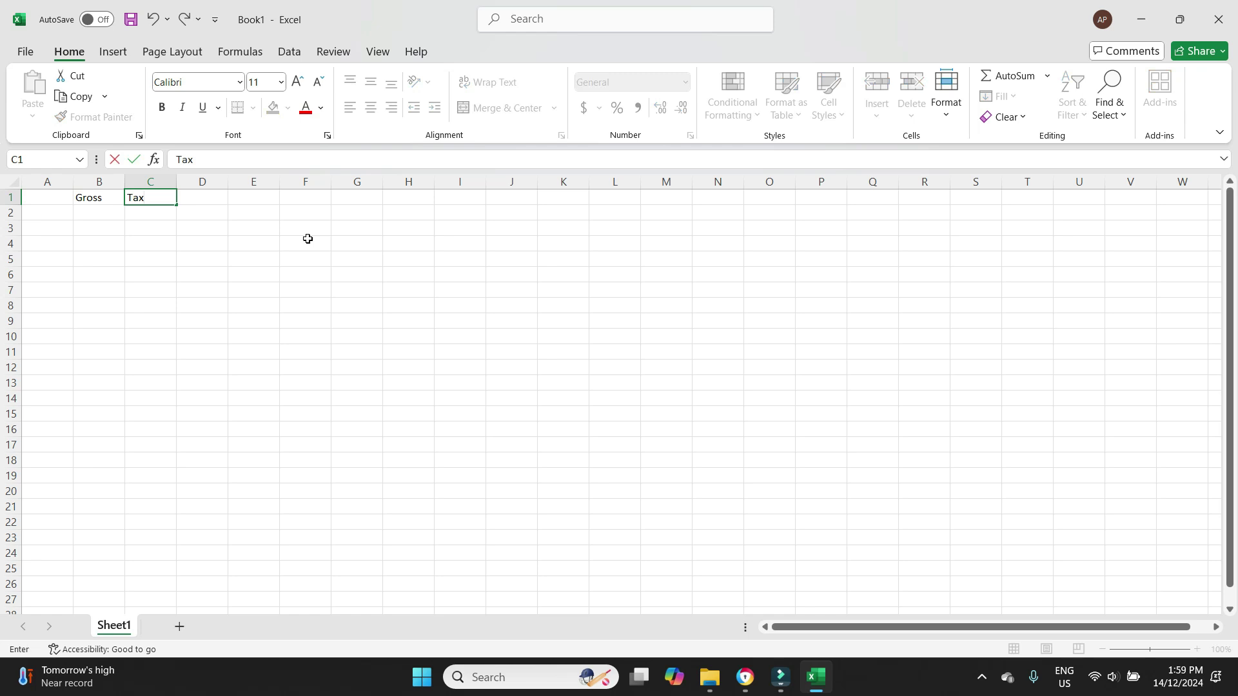
key("Tab")
type("Super")
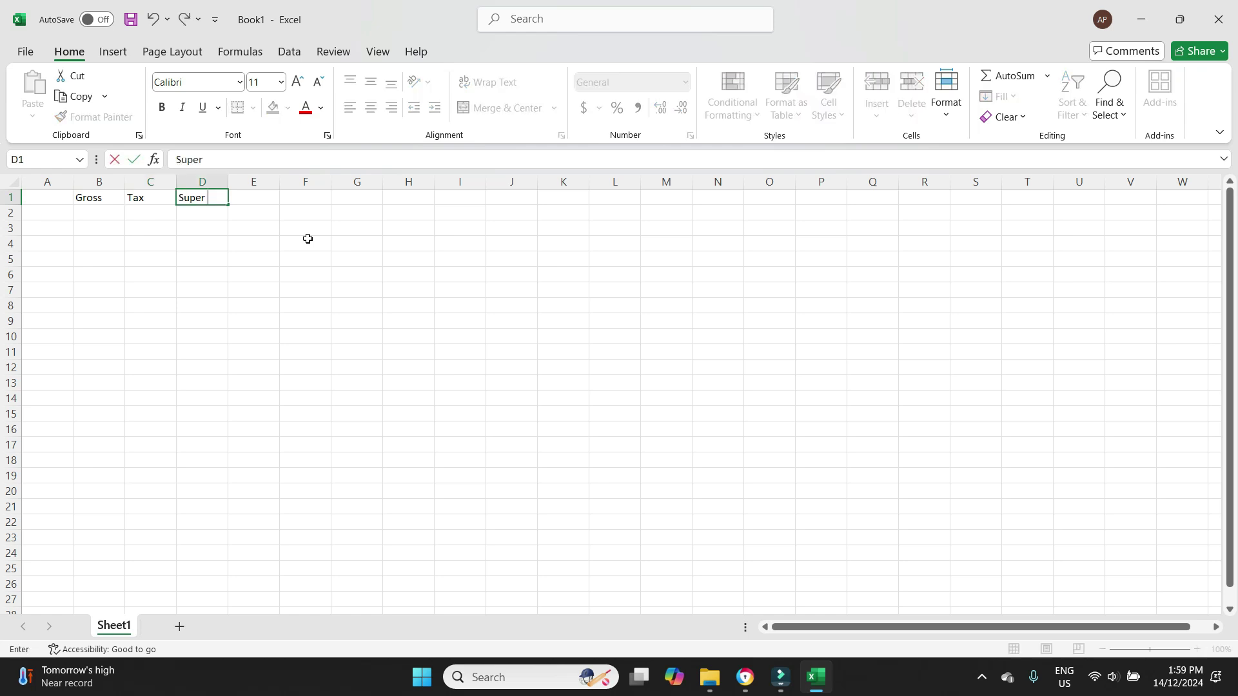
type(" Net")
key("Return")
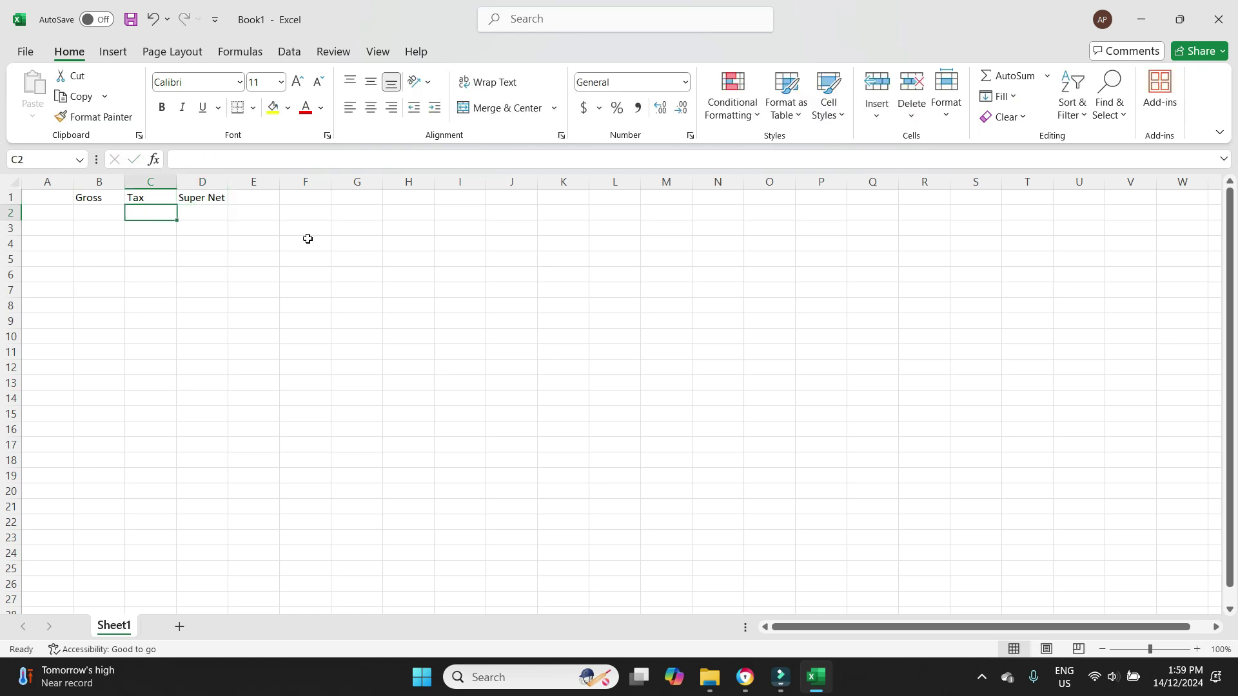
Label the rows Payroll 1 in cell A2 and Payroll 2 in cell A3.
type("Payr")
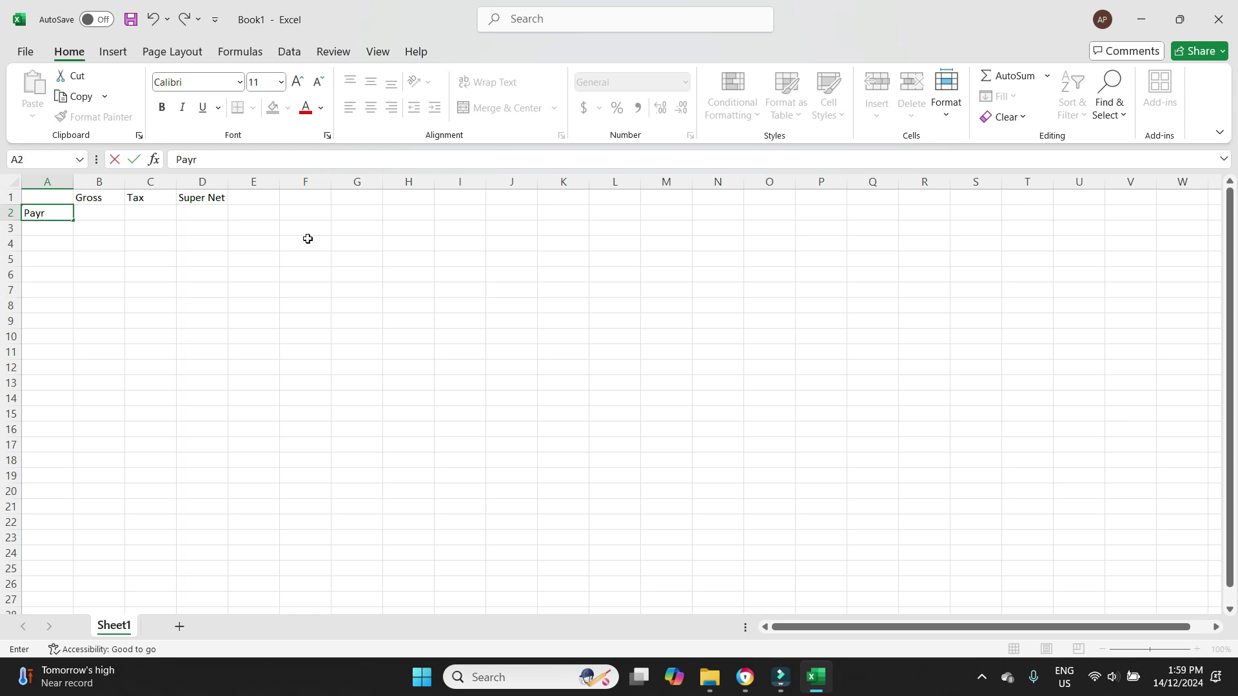
type("oll 1")
key("Return")
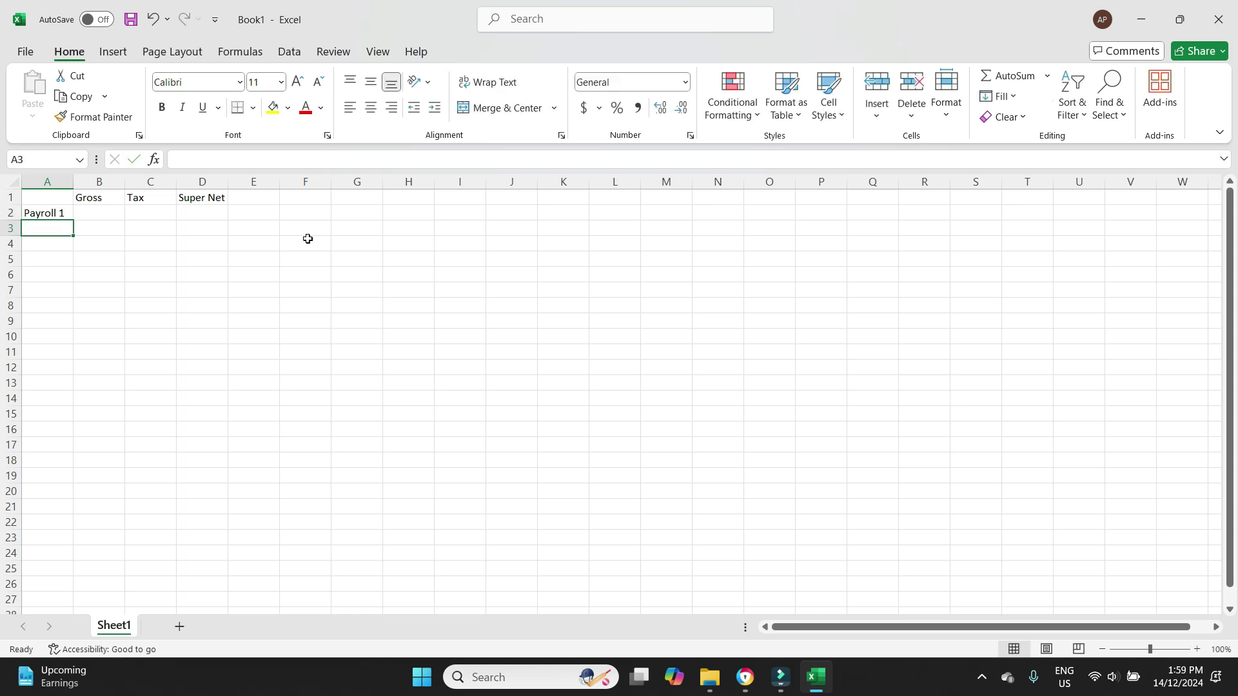
type("Payro")
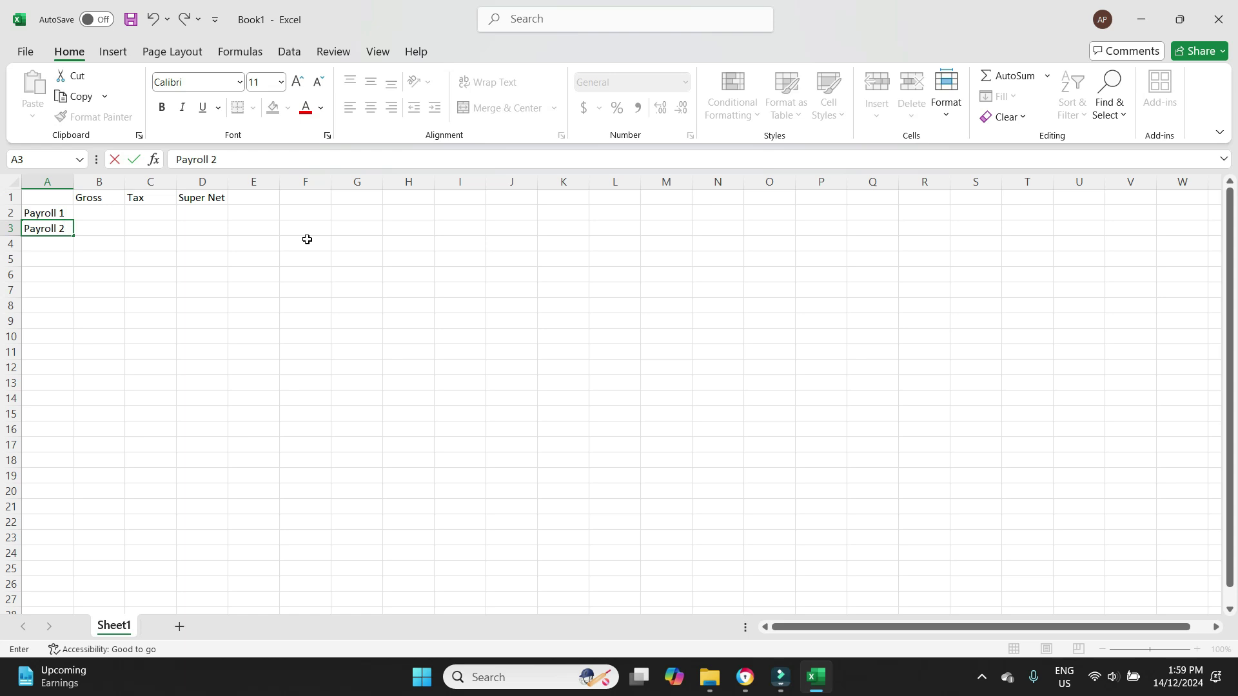
type("ll 2")
key("Tab")
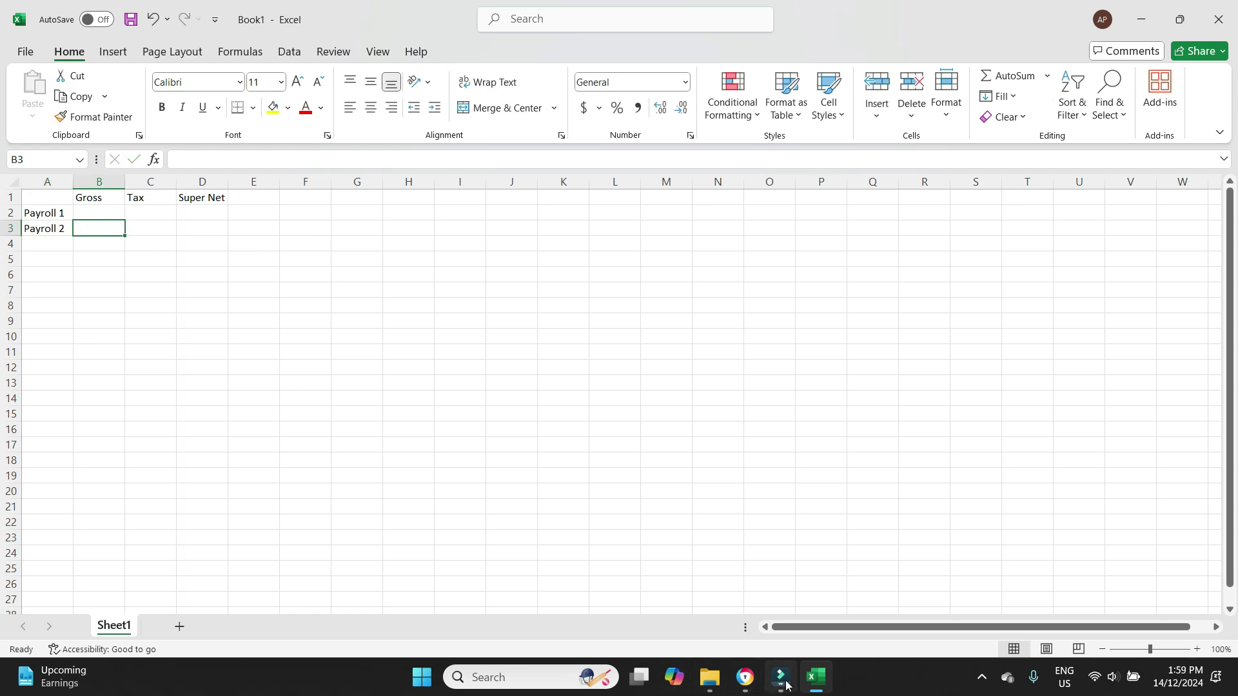
Enter Payroll 1's gross of 1008 and tax of 180 from the payslip for the week ending 14 Dec.
left_click(745, 677)
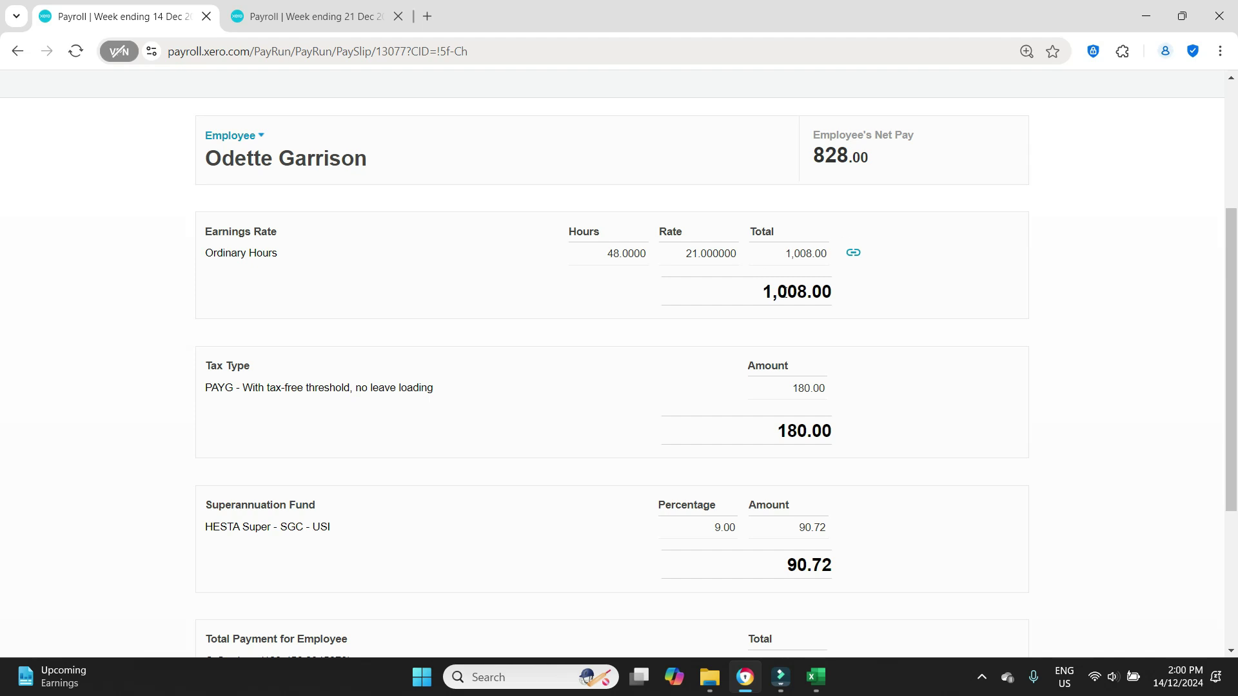
key("alt+Tab")
left_click(89, 211)
type("1008")
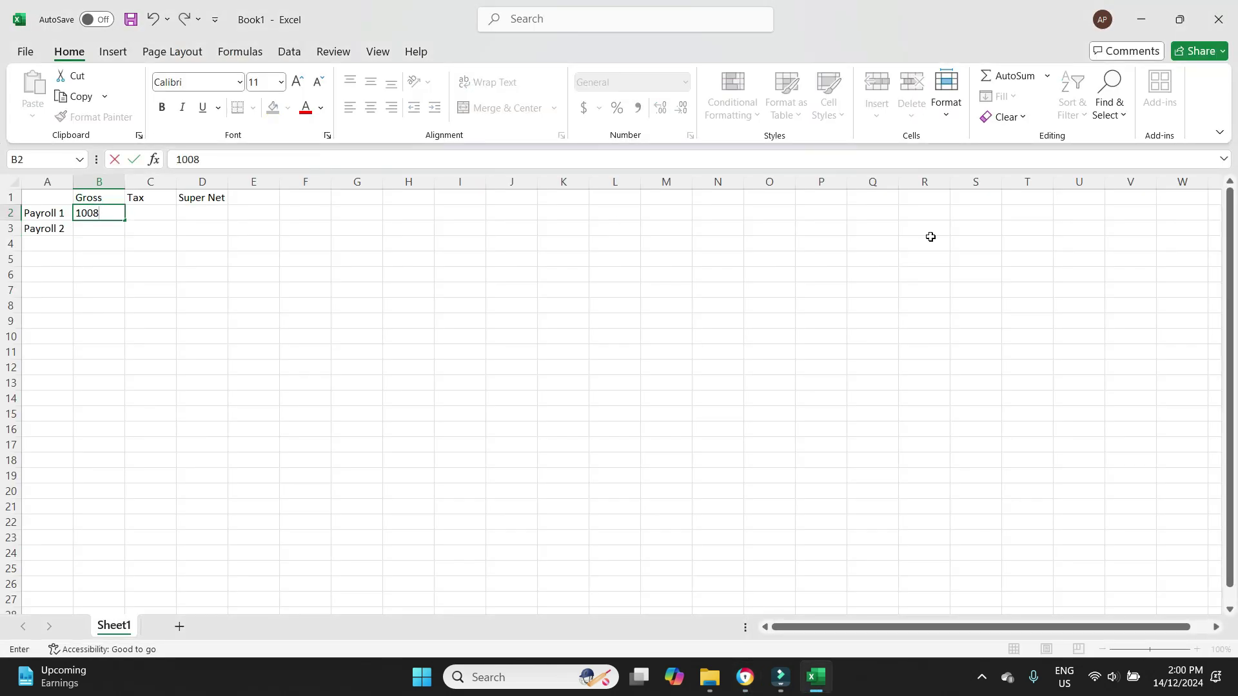
key("Tab")
key("alt+Tab")
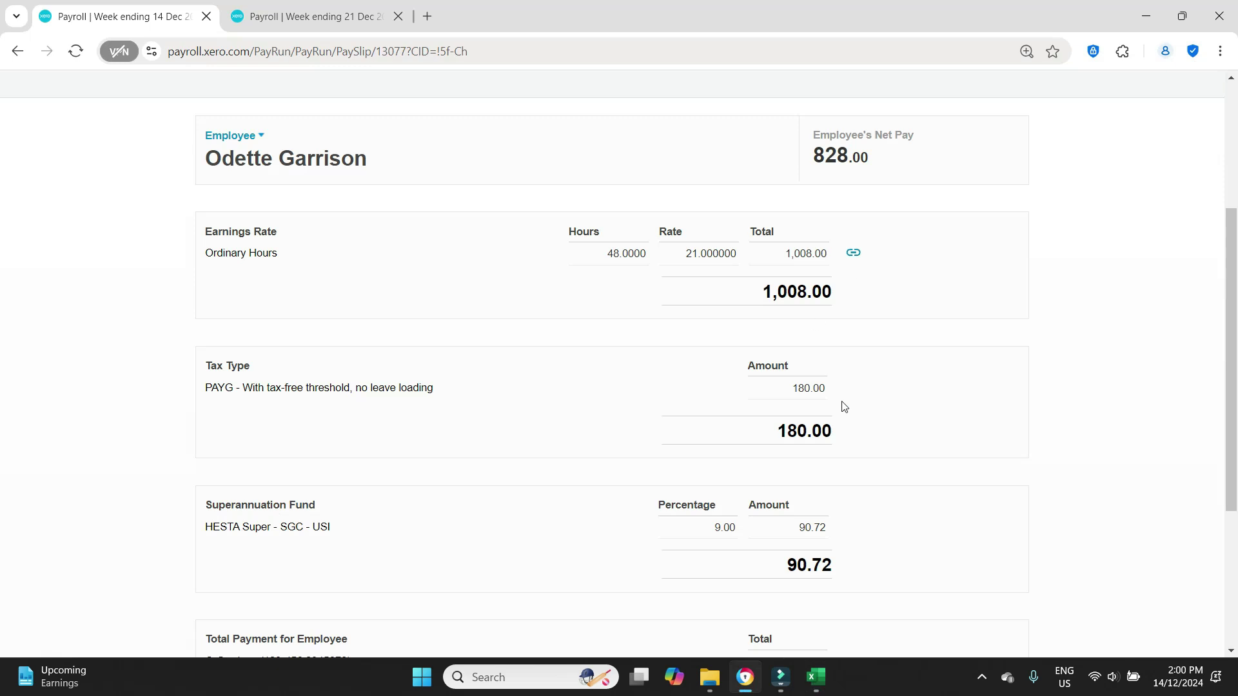
key("alt+Tab")
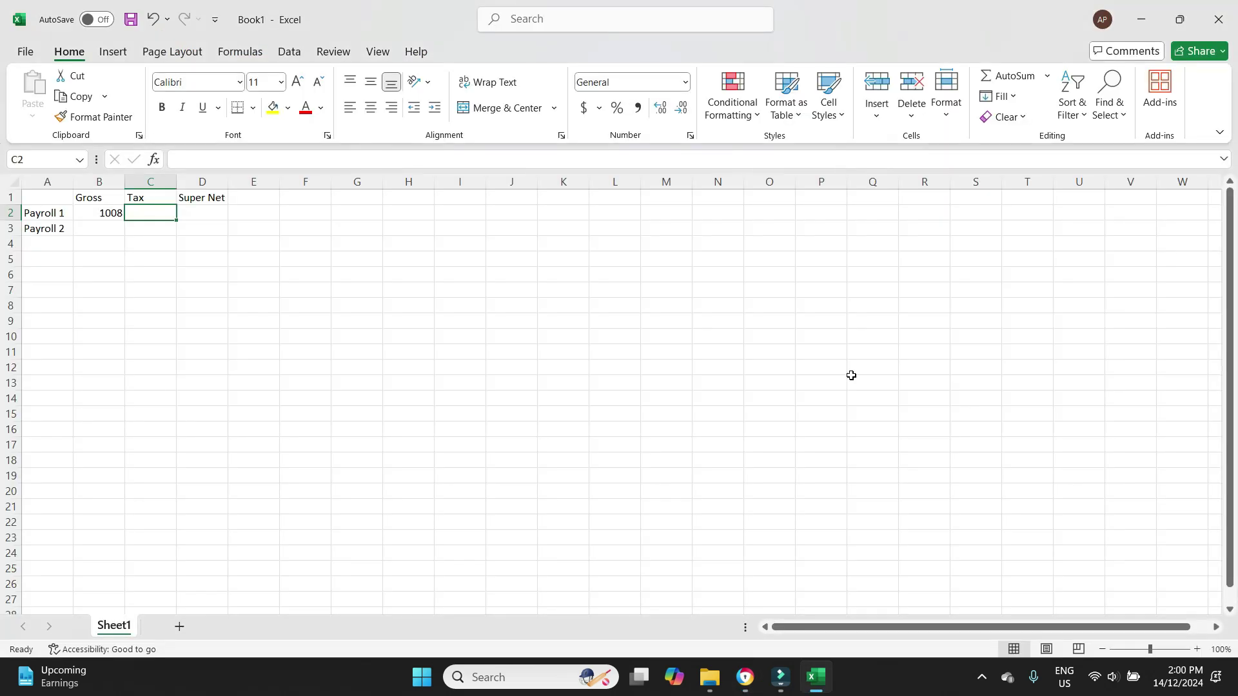
type("180")
key("Tab")
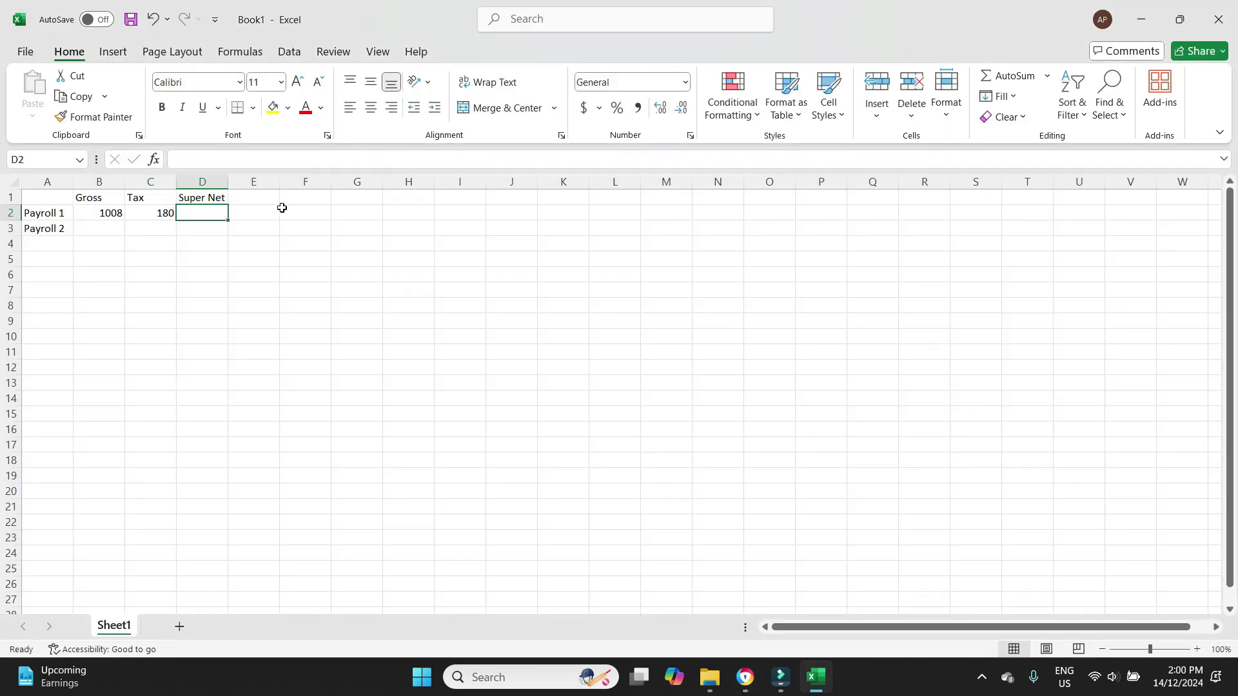
Shorten the heading in D1 to Super and enter Net as a separate heading in E1.
left_click(207, 196)
left_click(224, 159)
key("BackSpace")
key("BackSpace")
key("BackSpace")
key("BackSpace")
key("Tab")
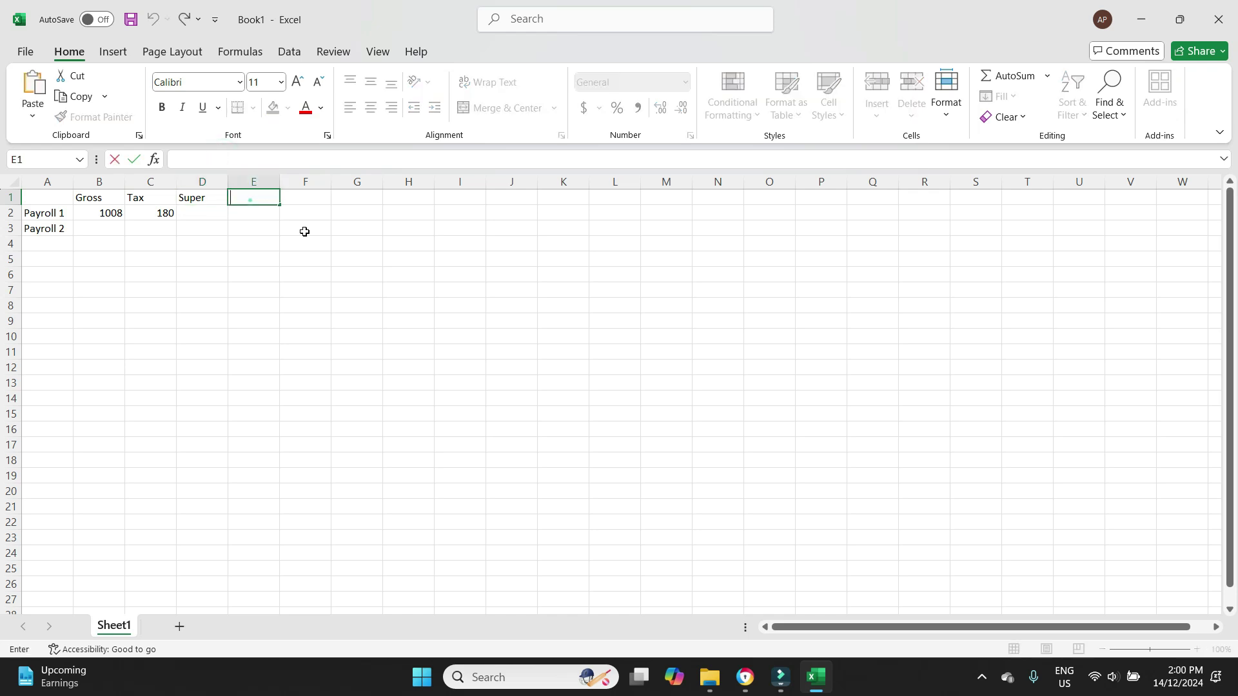
type("Net")
key("Return")
Enter Payroll 1's super of 90.72 and net pay of 828 from the payslip for the week ending 14 Dec.
left_click(215, 215)
key("alt+Tab")
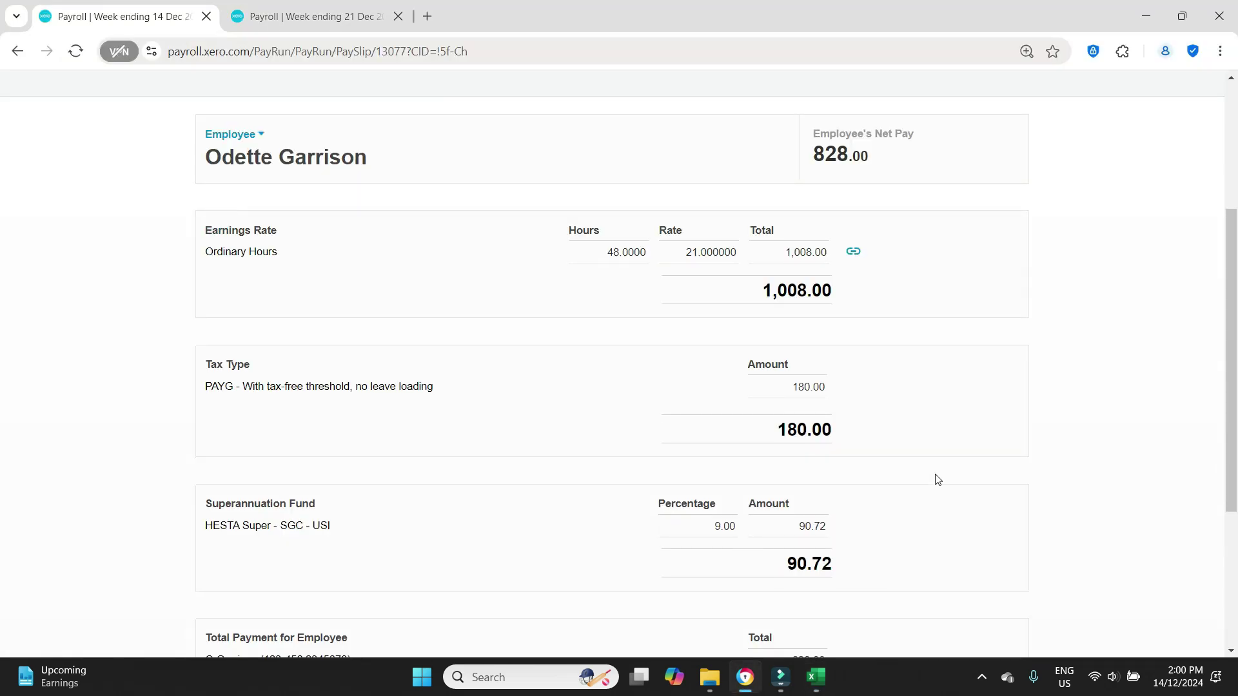
scroll(936, 478, "down", 1)
key("alt+Tab")
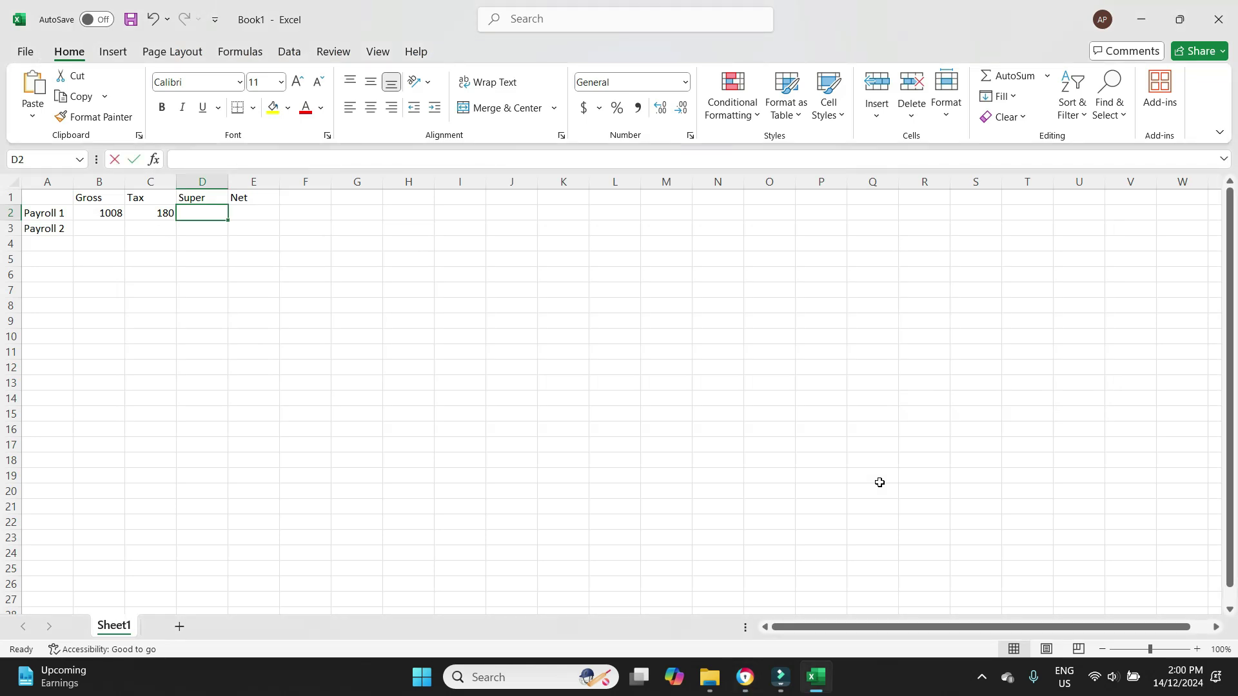
type("90.72")
key("Tab")
key("alt+Tab")
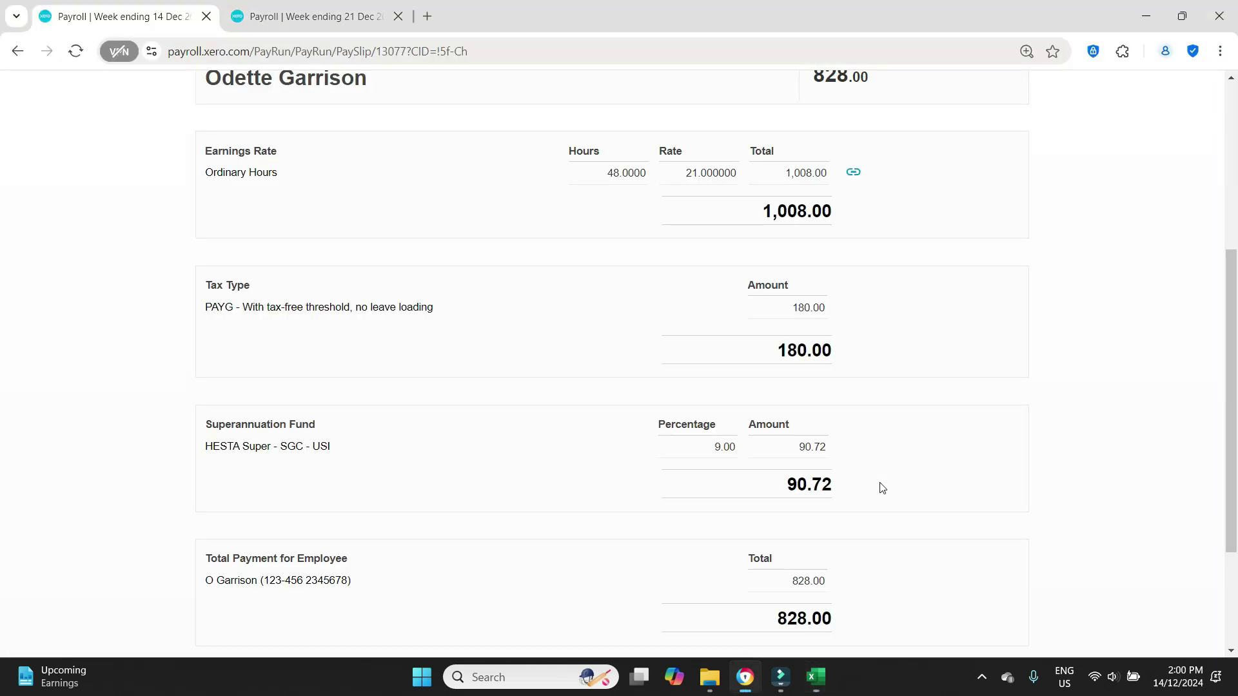
scroll(879, 487, "down", 2)
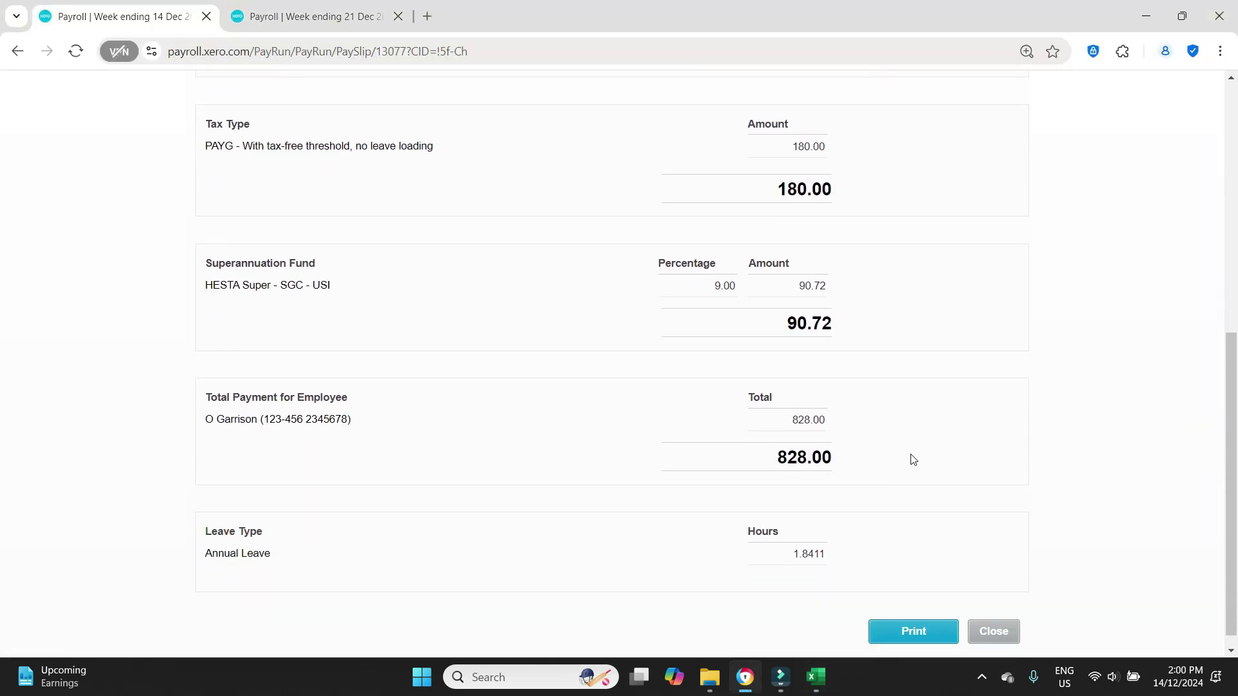
key("alt+Tab")
type("828")
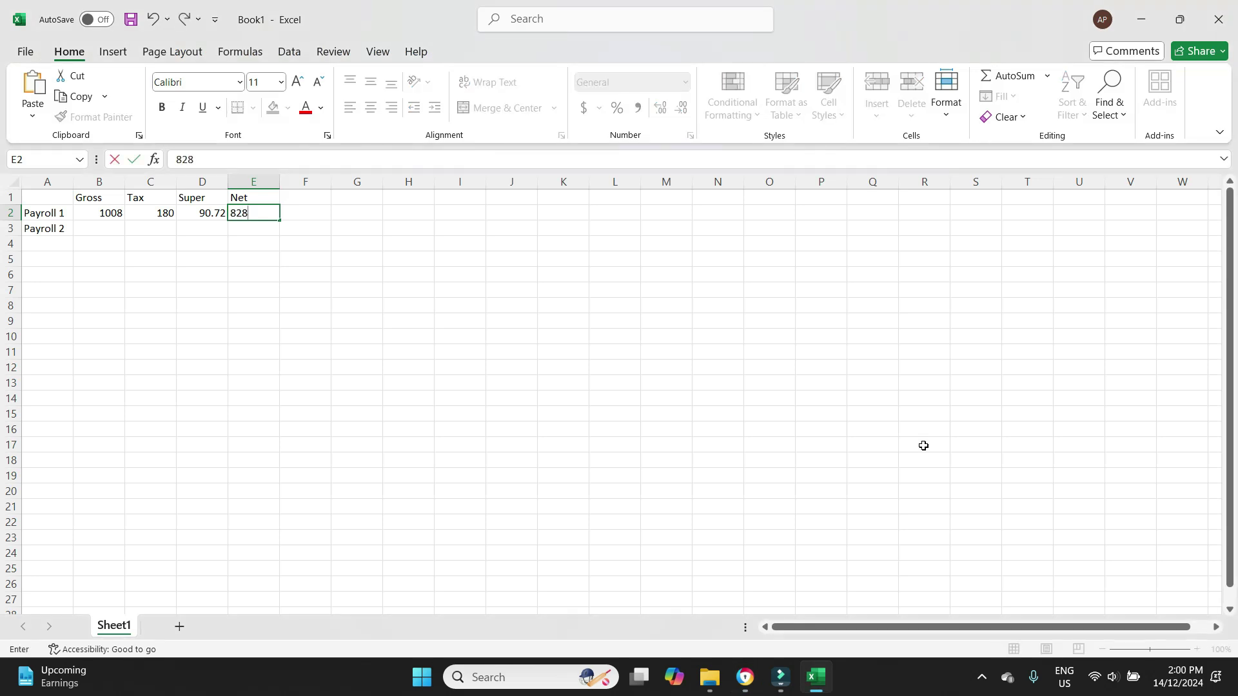
key("Return")
Apply the Comma Style number format to cells B2:E4.
left_click_drag(123, 215, 270, 246)
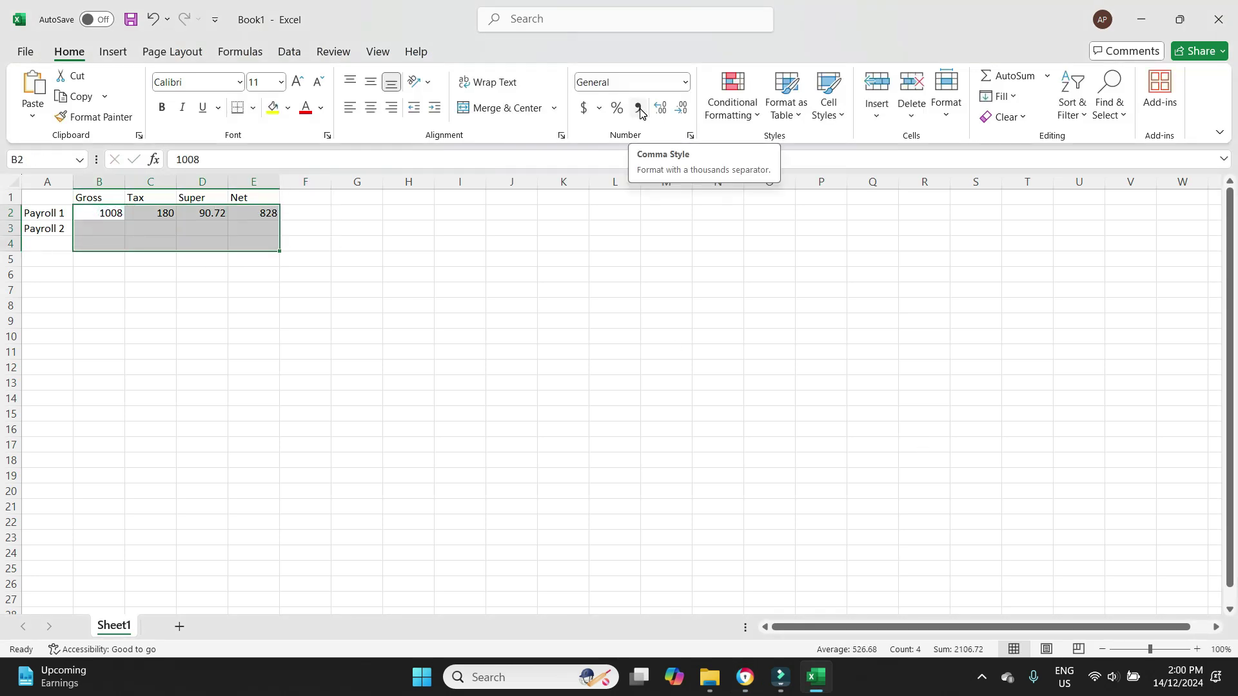
left_click(640, 111)
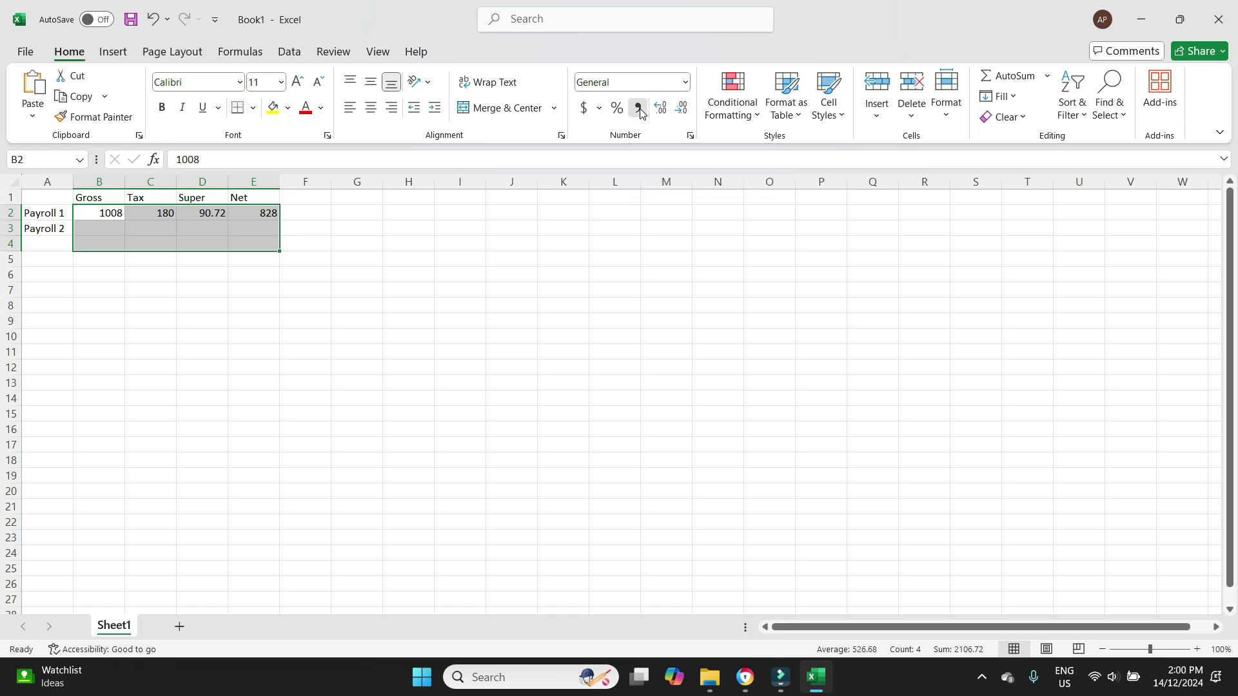
left_click(509, 302)
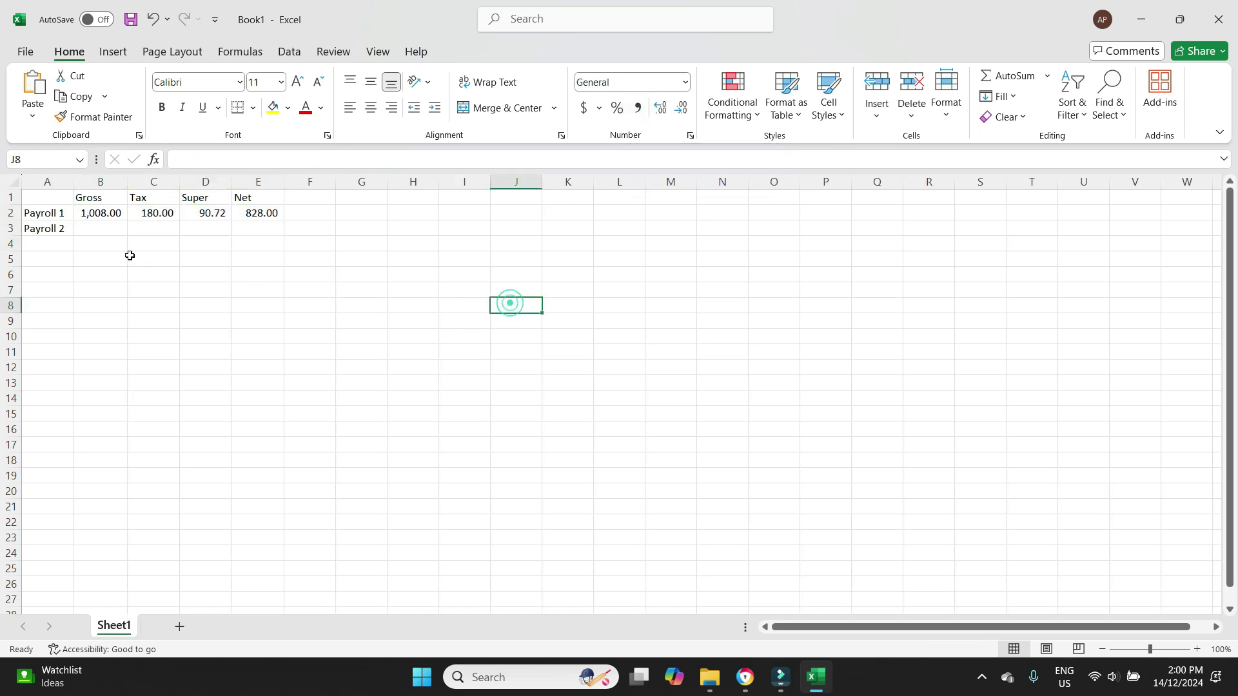
Enter Payroll 2's gross of 1080 and tax of 169 from the payslip for the week ending 21 Dec.
left_click(110, 229)
left_click(746, 678)
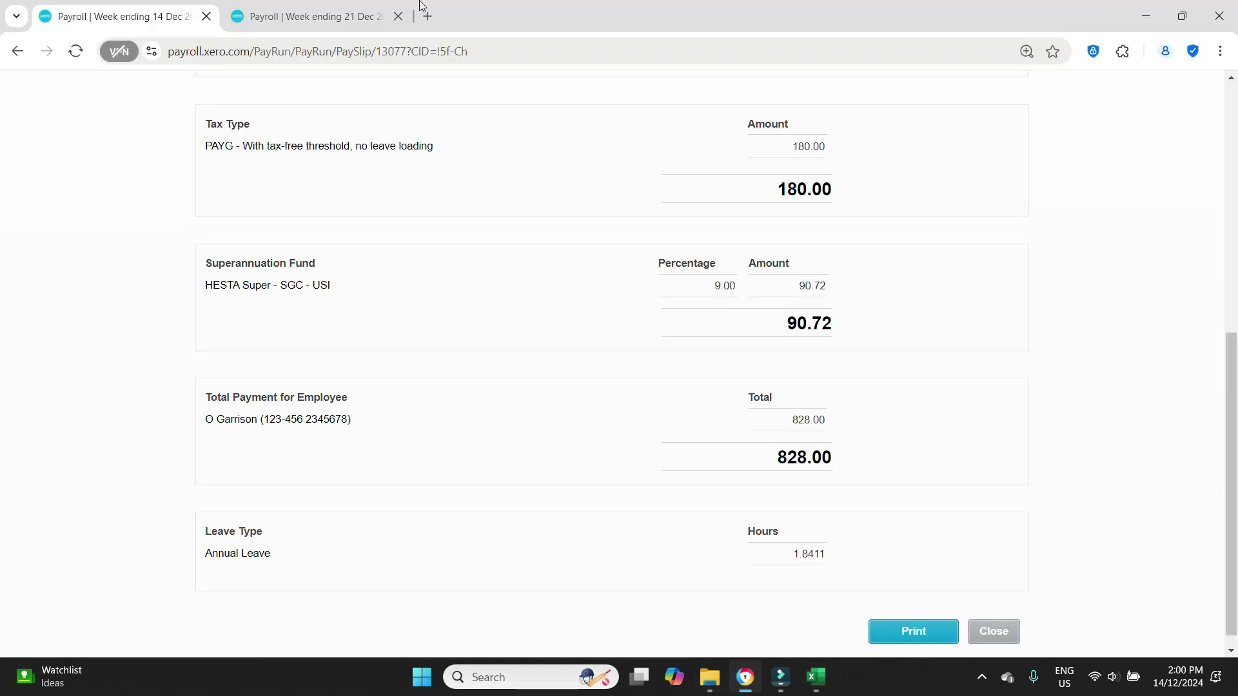
left_click(303, 16)
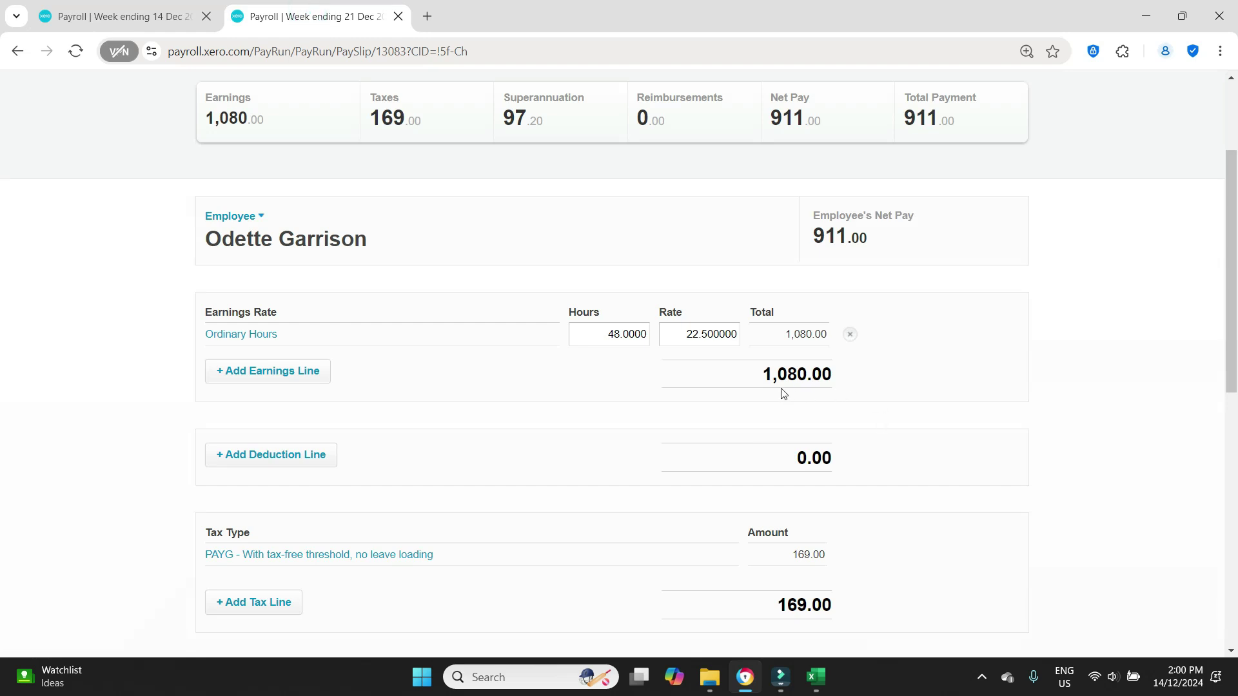
key("alt+Tab")
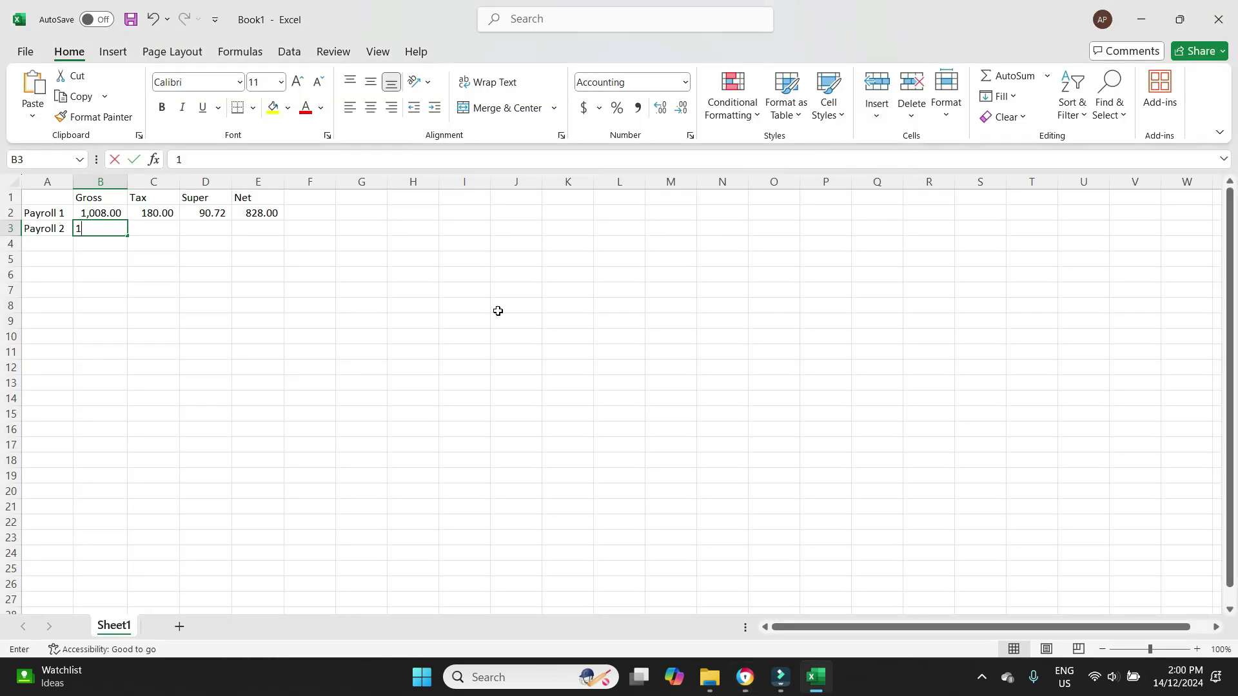
type("1080")
key("Tab")
key("alt+Tab")
scroll(713, 323, "down", 3)
key("alt+Tab")
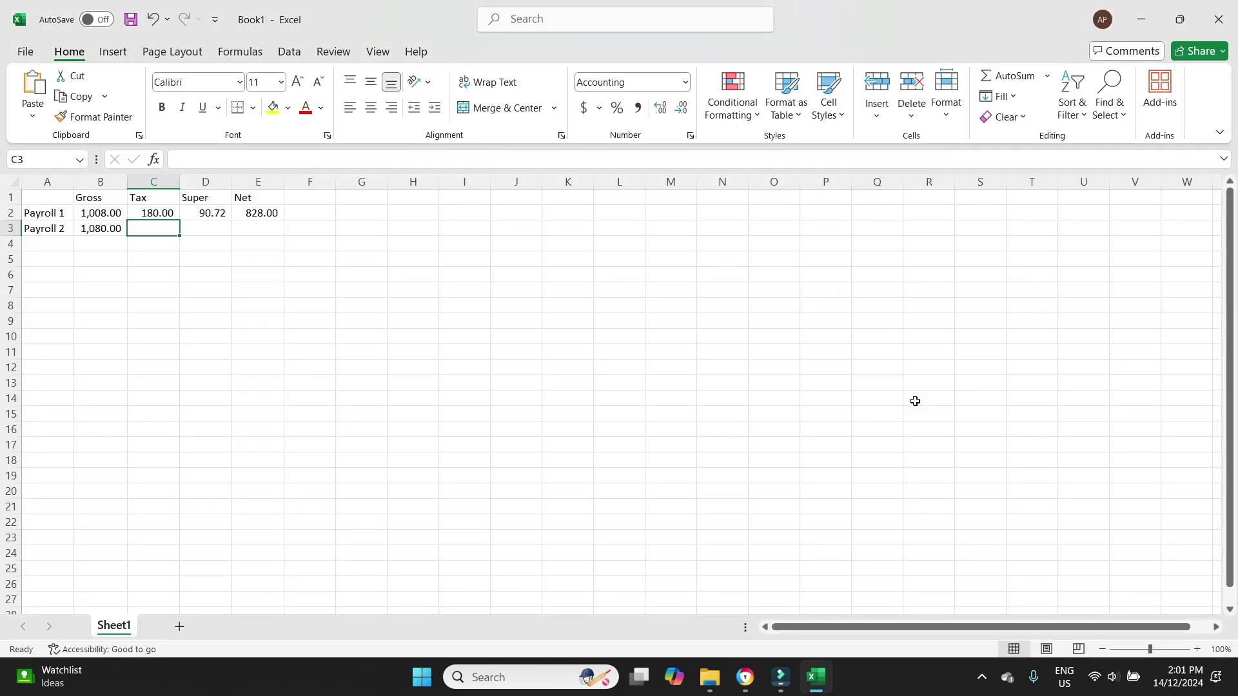
type("169")
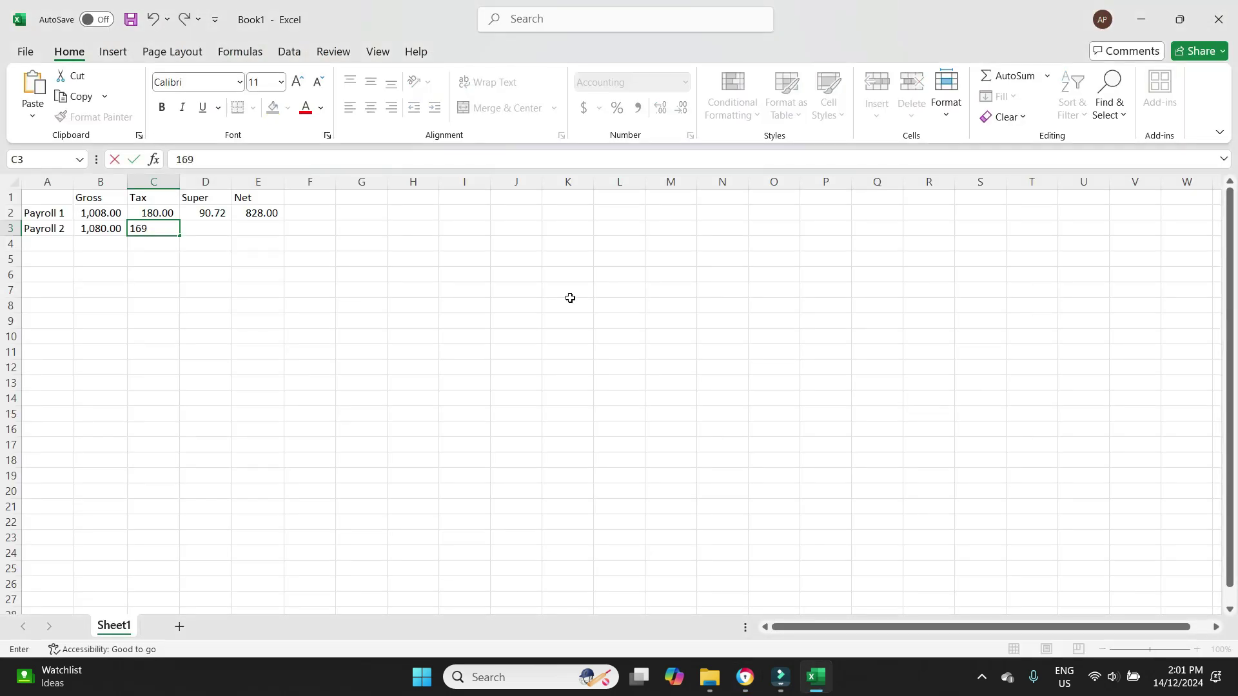
key("Tab")
Check the gross and tax entries in the worksheet against the two payslips.
key("alt+Tab")
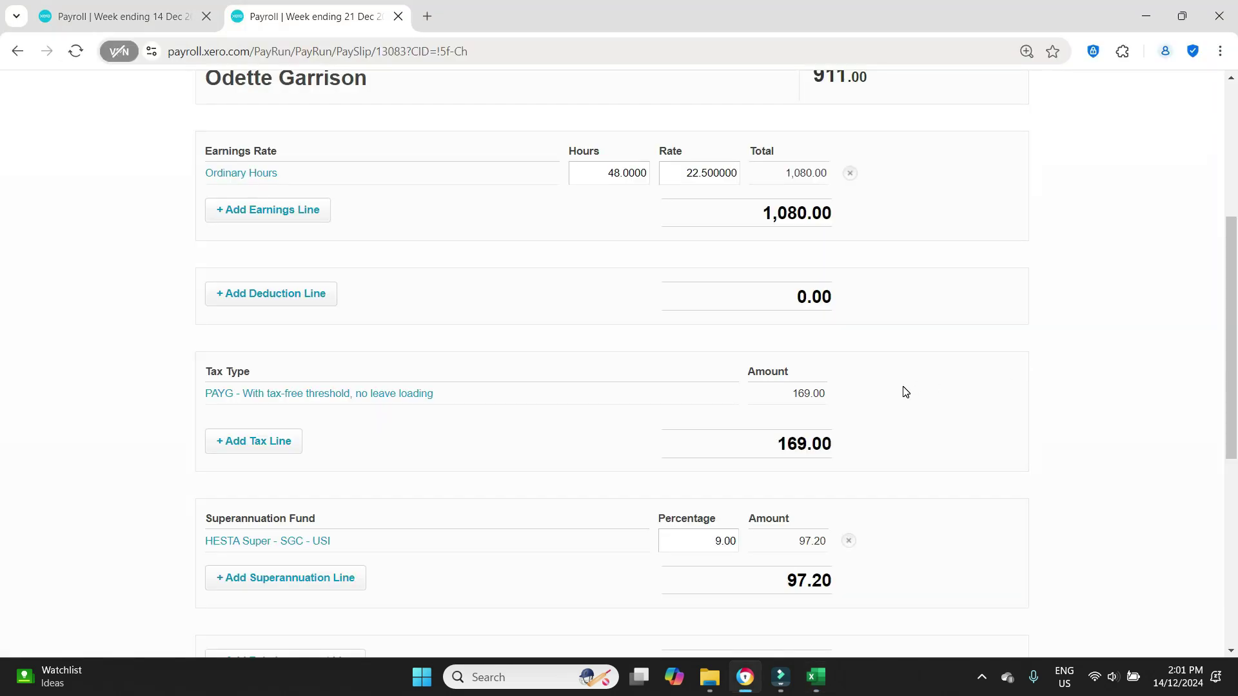
key("alt+Tab")
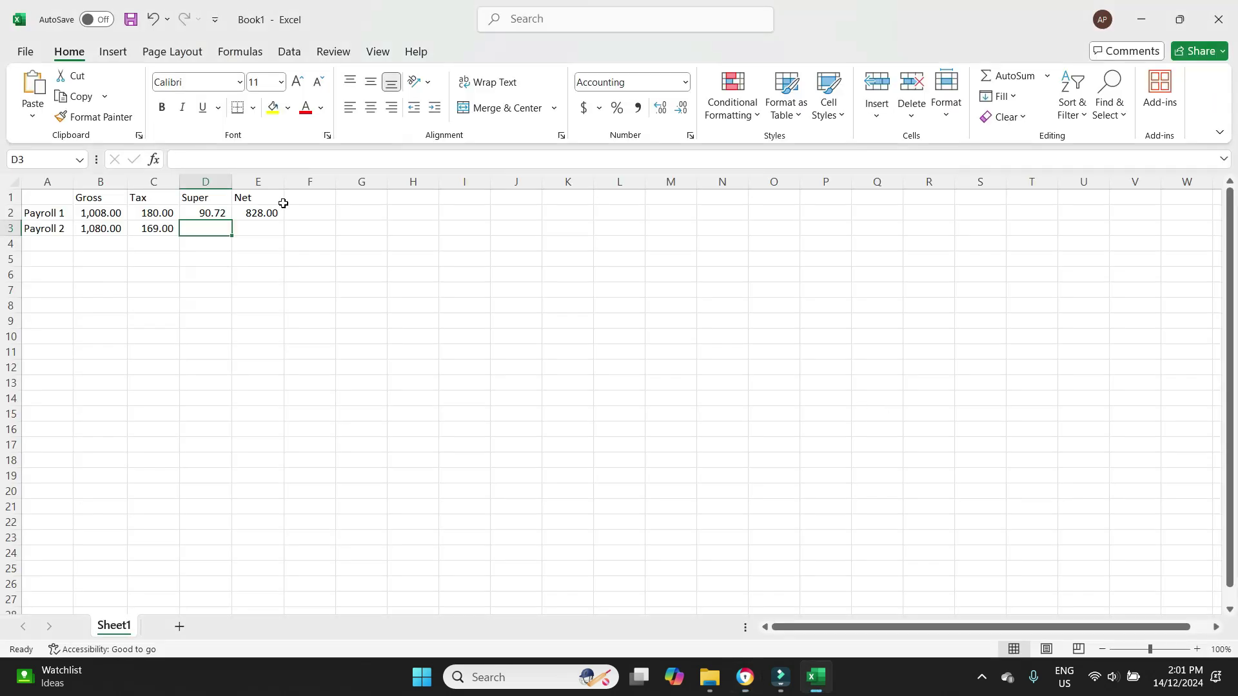
left_click(154, 231)
key("alt+Tab")
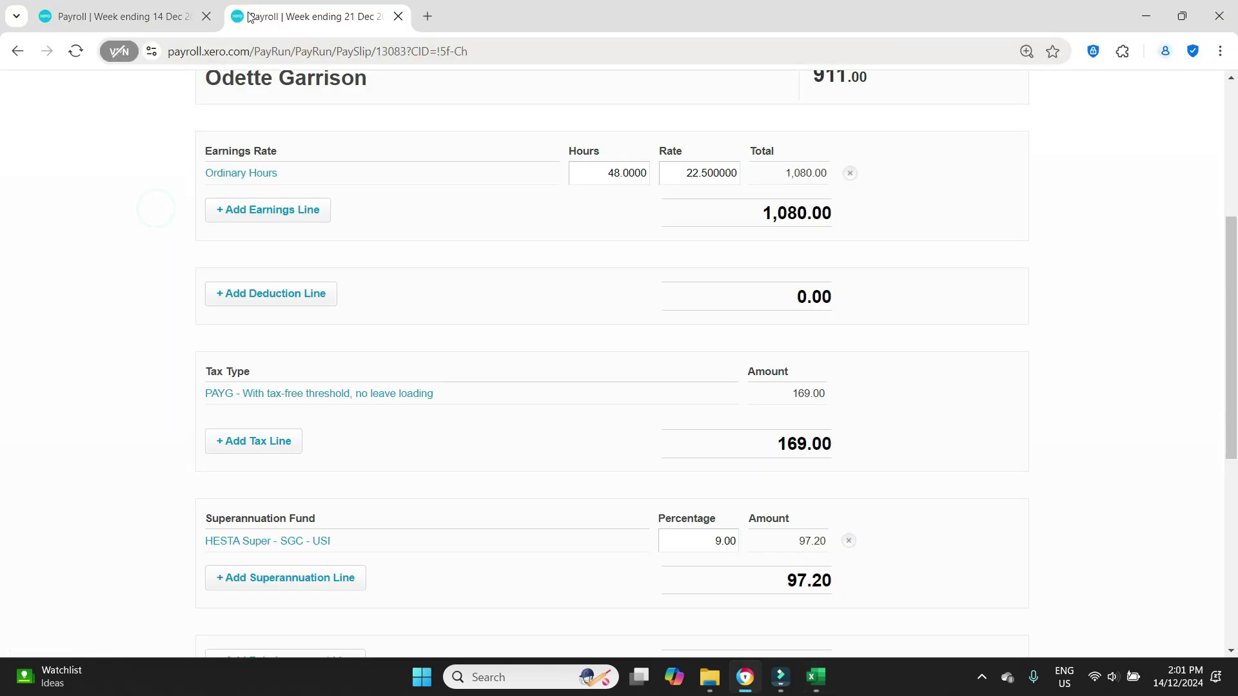
key("ctrl+Tab")
key("alt+Tab")
key("Left")
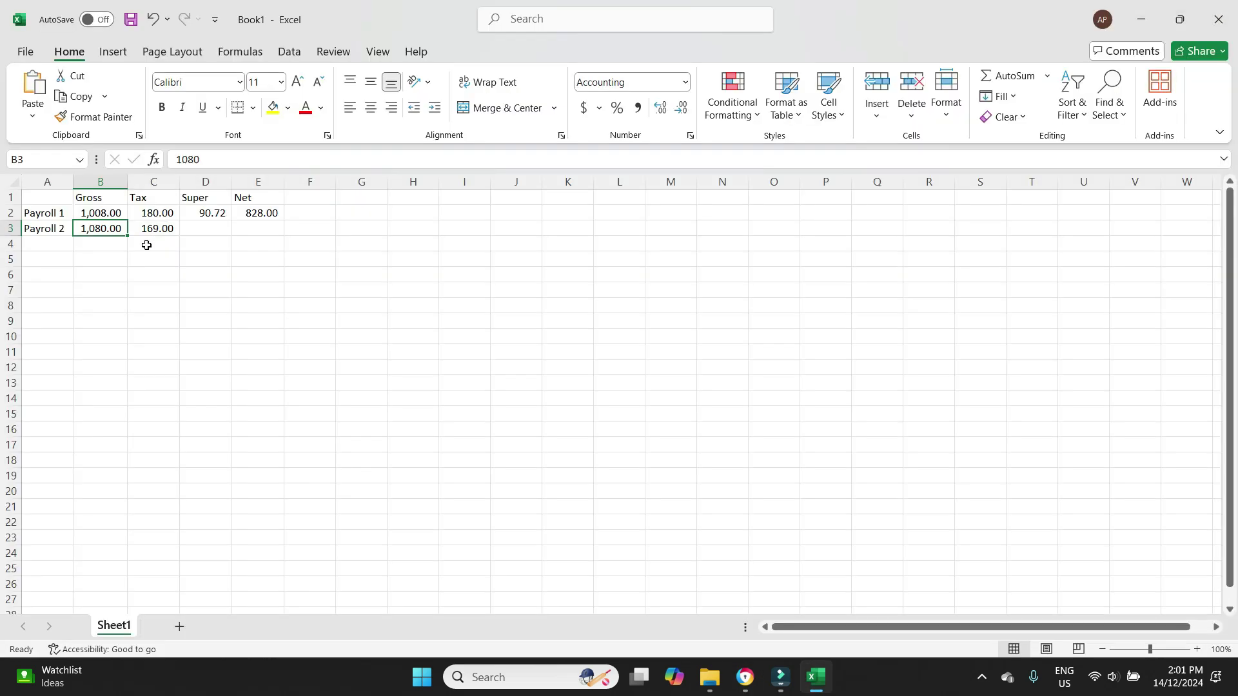
Enter Payroll 2's super of 97.2 in D3 from the payslip for the week ending 21 Dec.
left_click(199, 229)
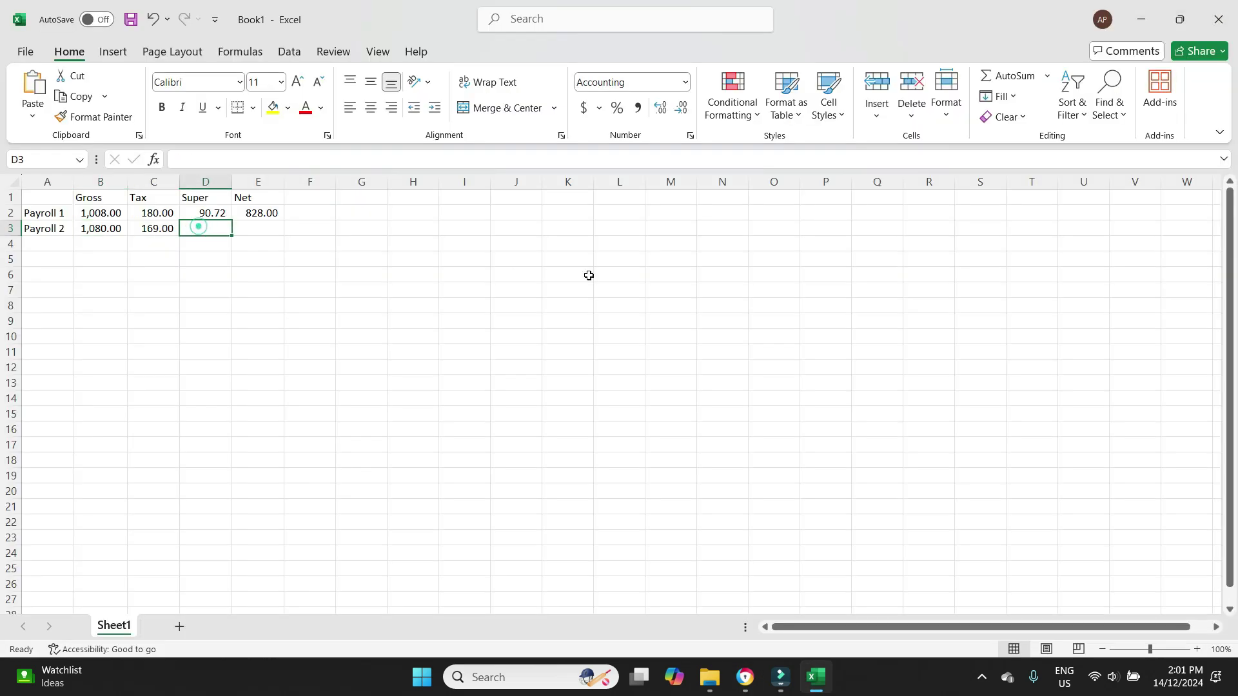
key("alt+Tab")
scroll(1005, 280, "down", 1)
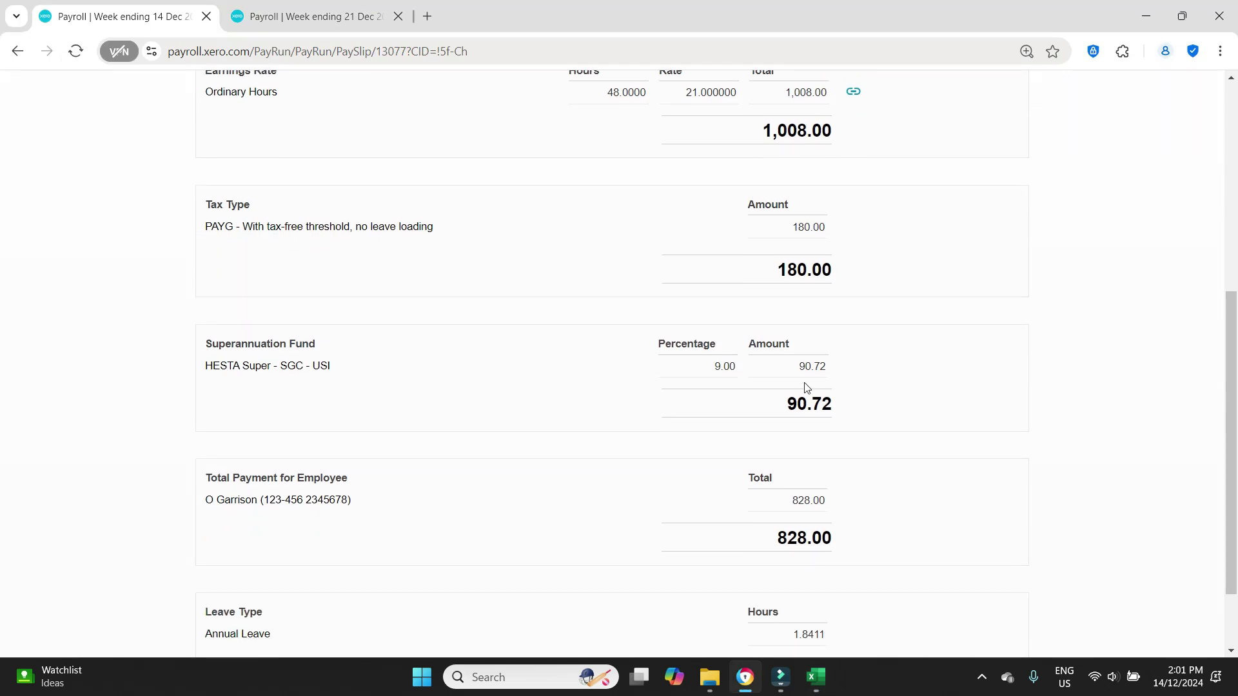
left_click(348, 16)
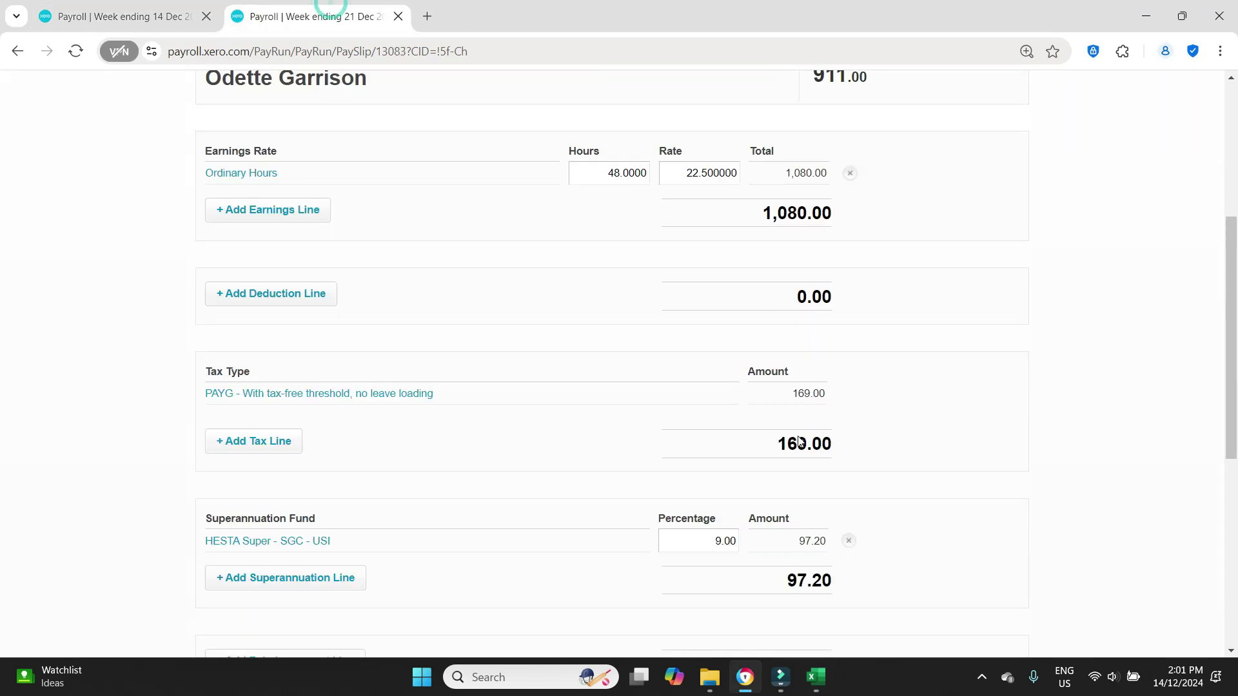
scroll(949, 298, "down", 2)
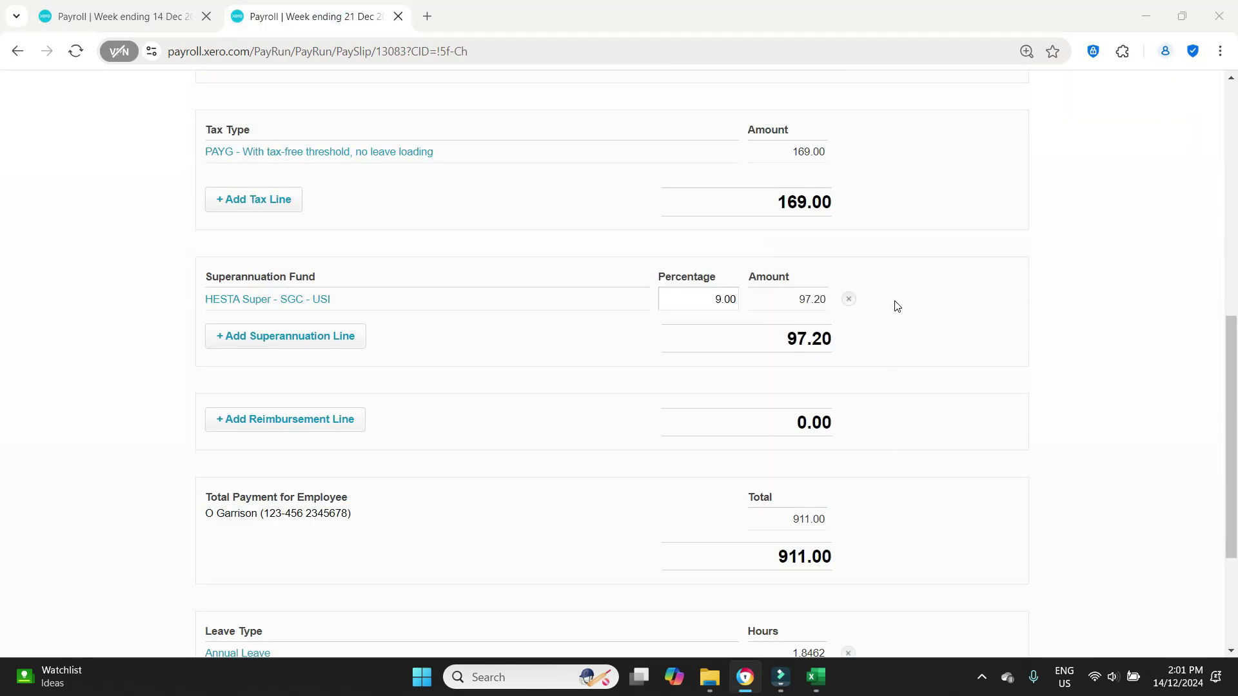
key("alt+Tab")
type("97.2")
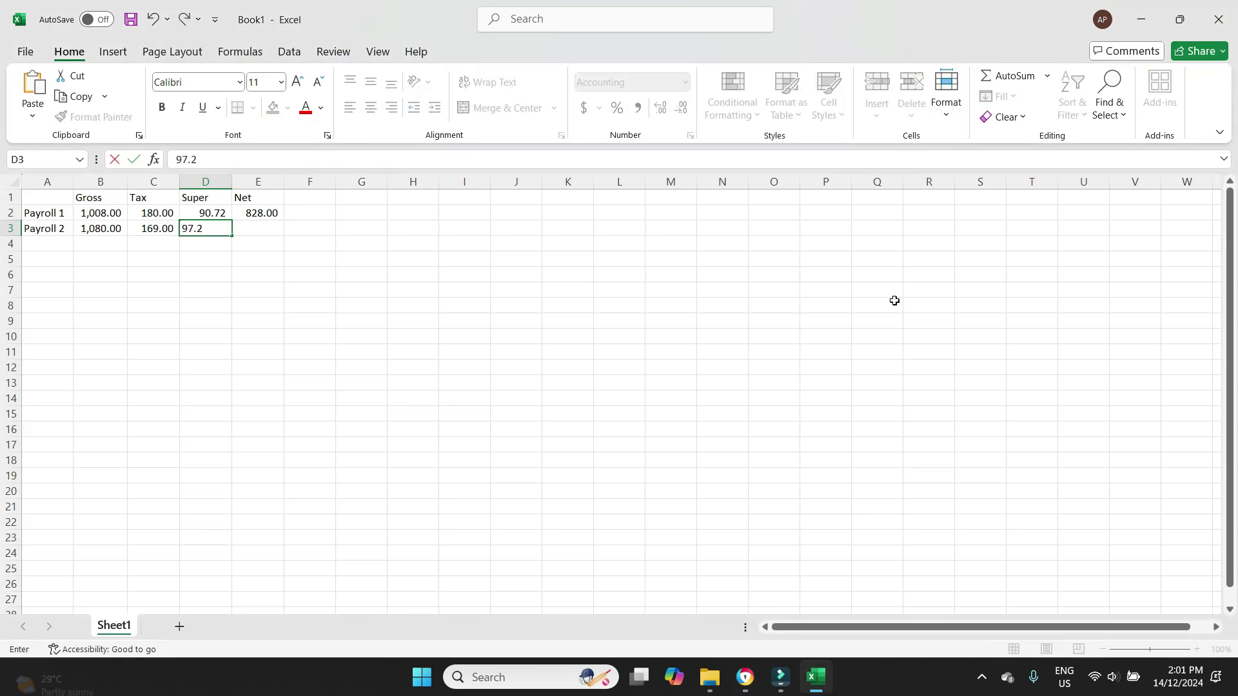
key("Tab")
Enter Payroll 2's net pay of 911 in E3 from the same payslip's total payment.
key("alt+Tab")
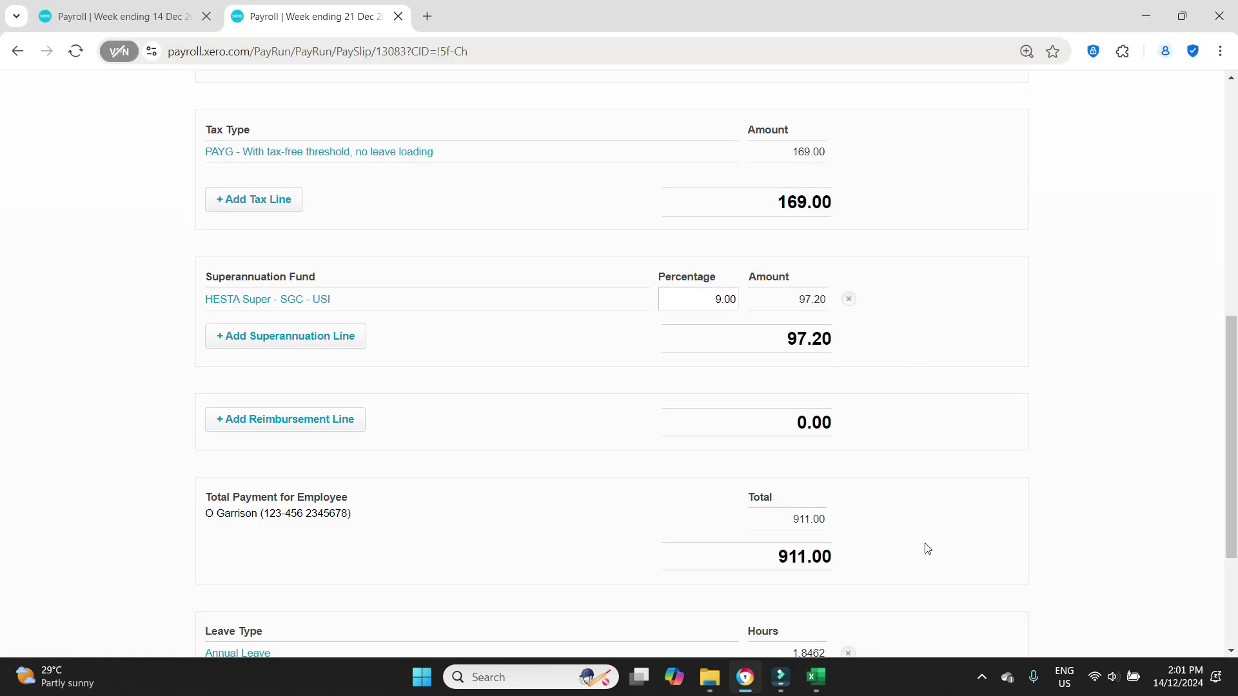
key("alt+Tab")
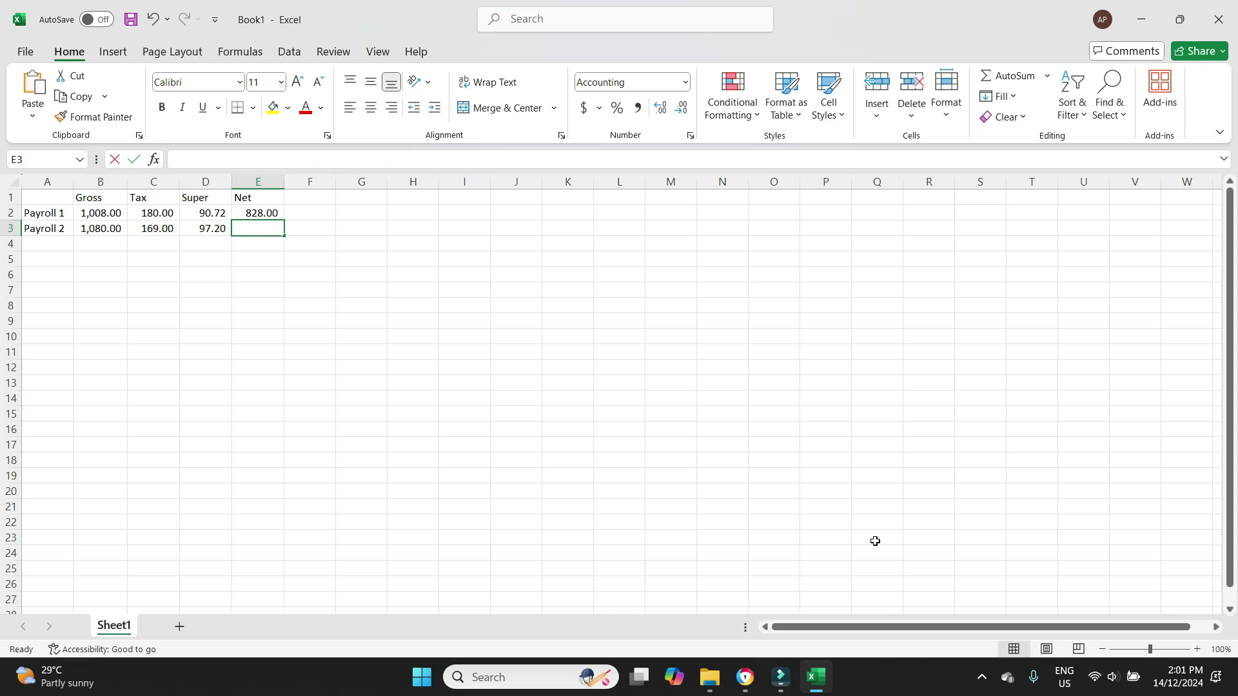
type("911")
key("Return")
left_click(385, 260)
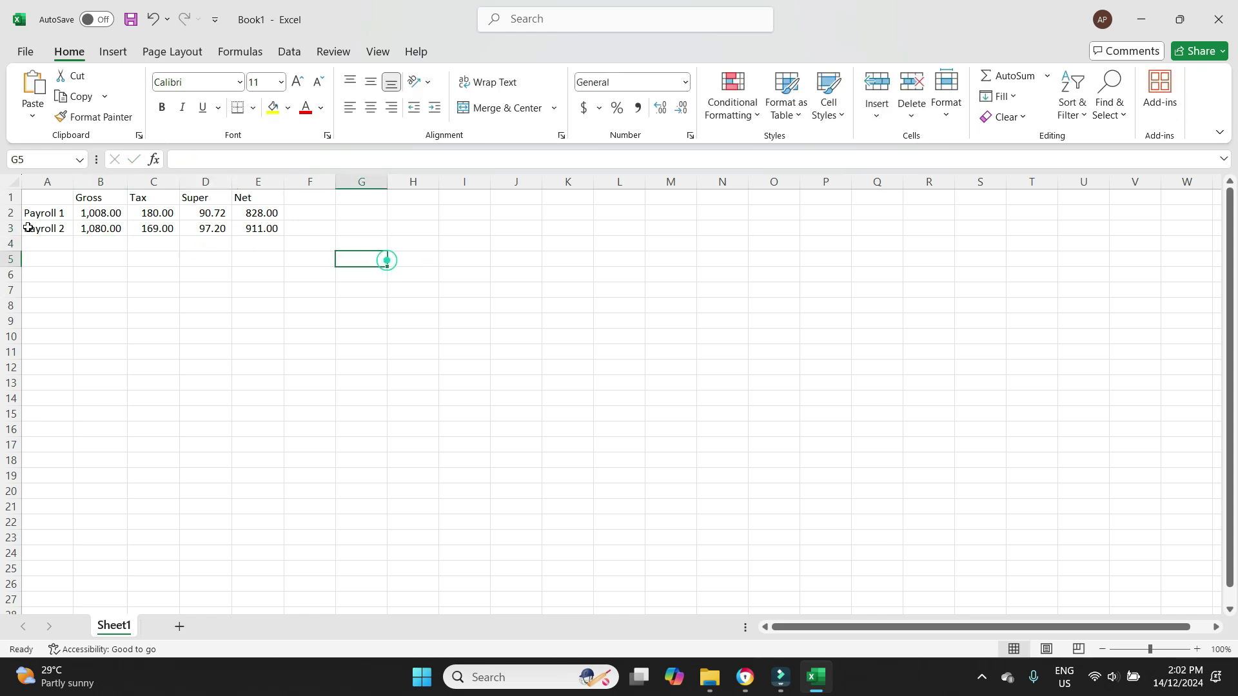
Calculate the gross difference between the two payrolls in B4 with the formula =B3-B2.
left_click(102, 243)
type("=")
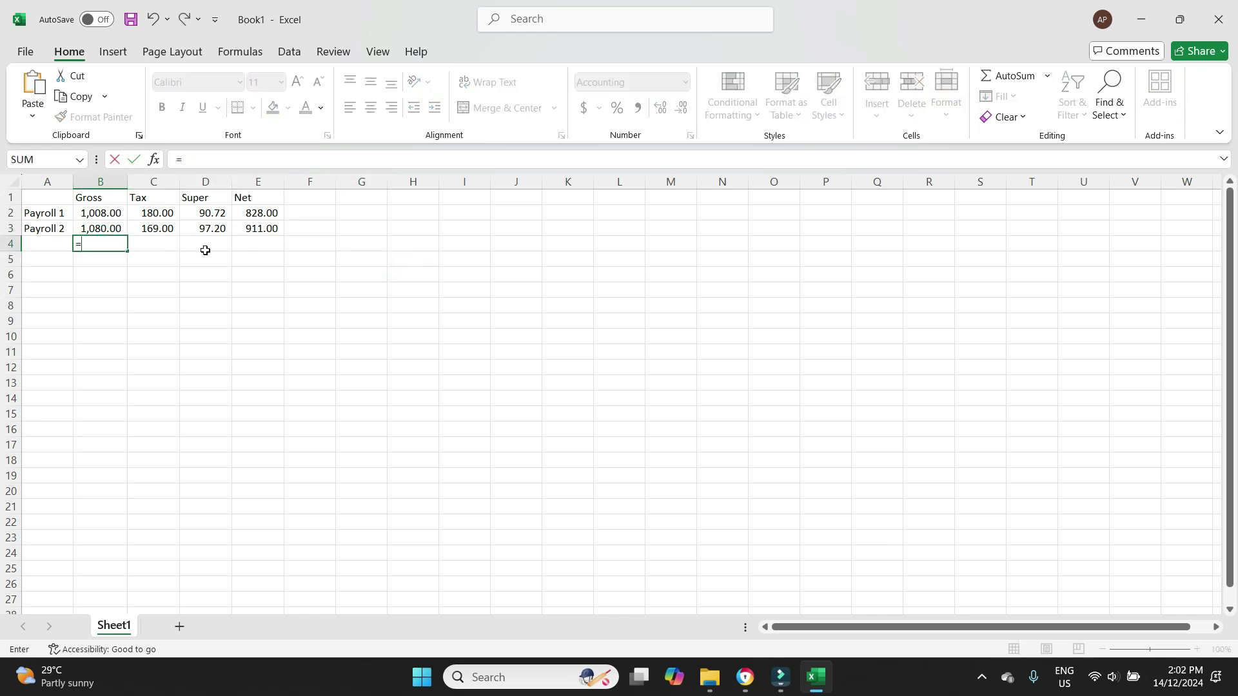
left_click(102, 228)
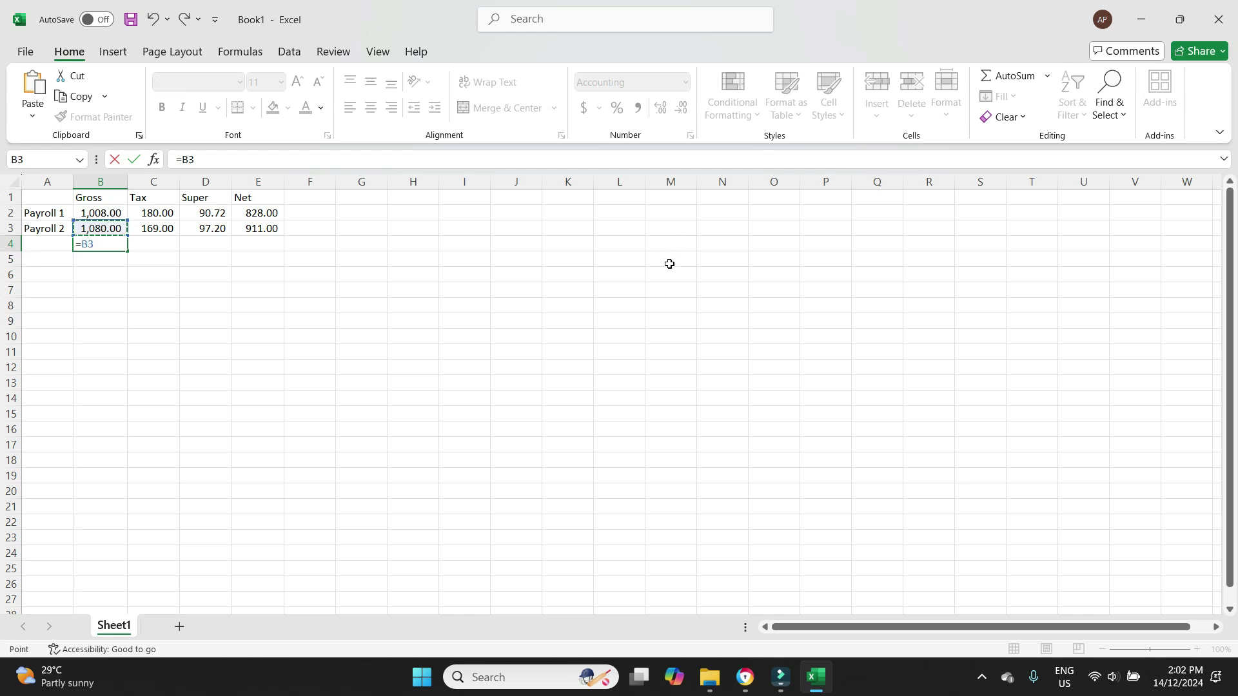
type("-")
left_click(101, 212)
key("Return")
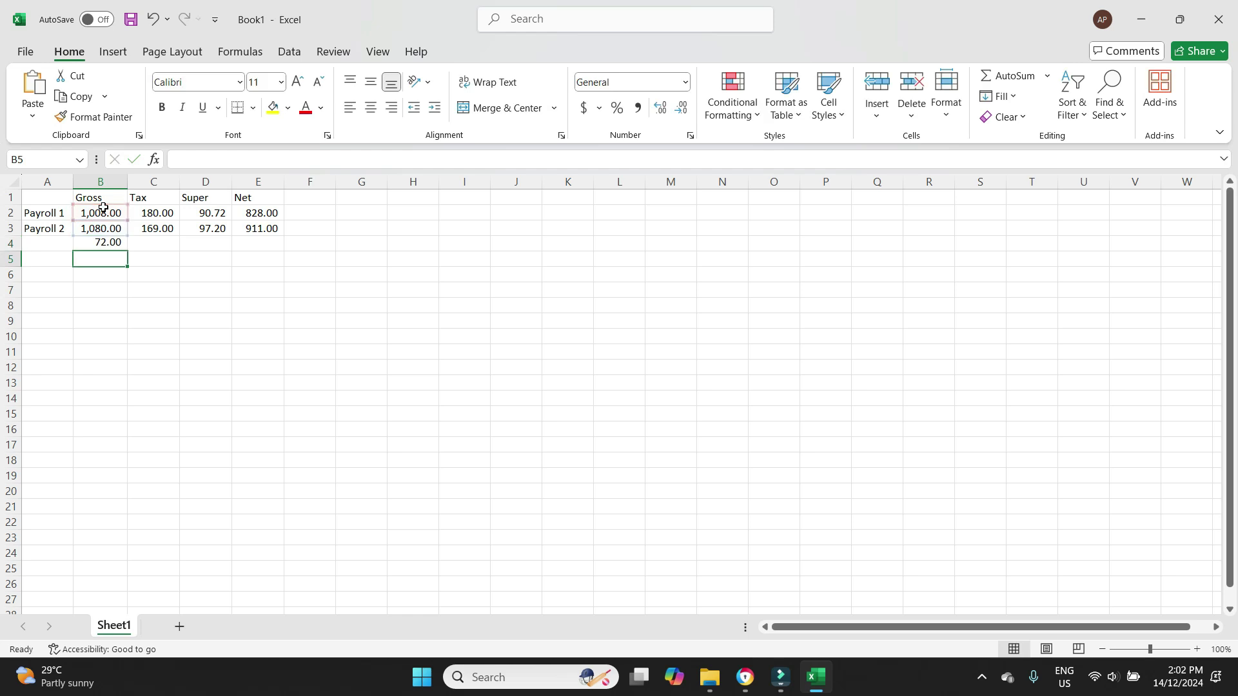
Fill the difference formula from B4 across to E4 for tax, super and net.
left_click(105, 244)
left_click_drag(128, 251, 277, 252)
left_click(479, 261)
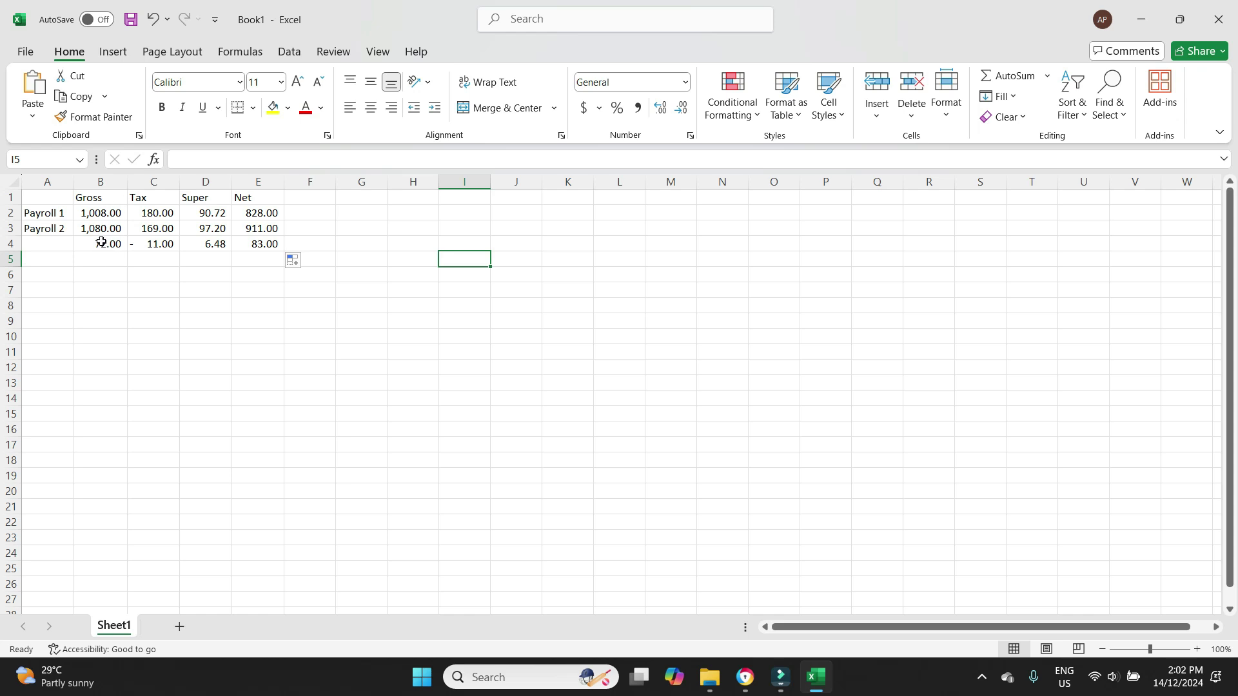
Check the differences in row 4 and highlight cells B4:E4 with a yellow fill.
left_click(102, 242)
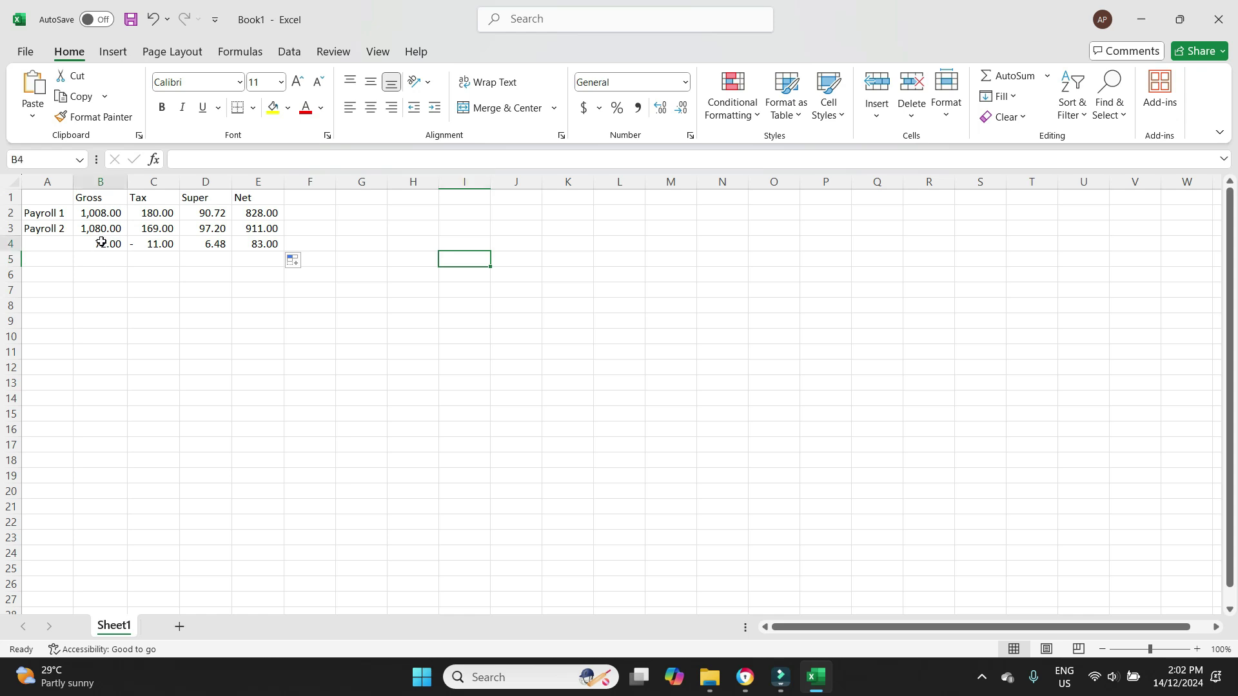
left_click(163, 242)
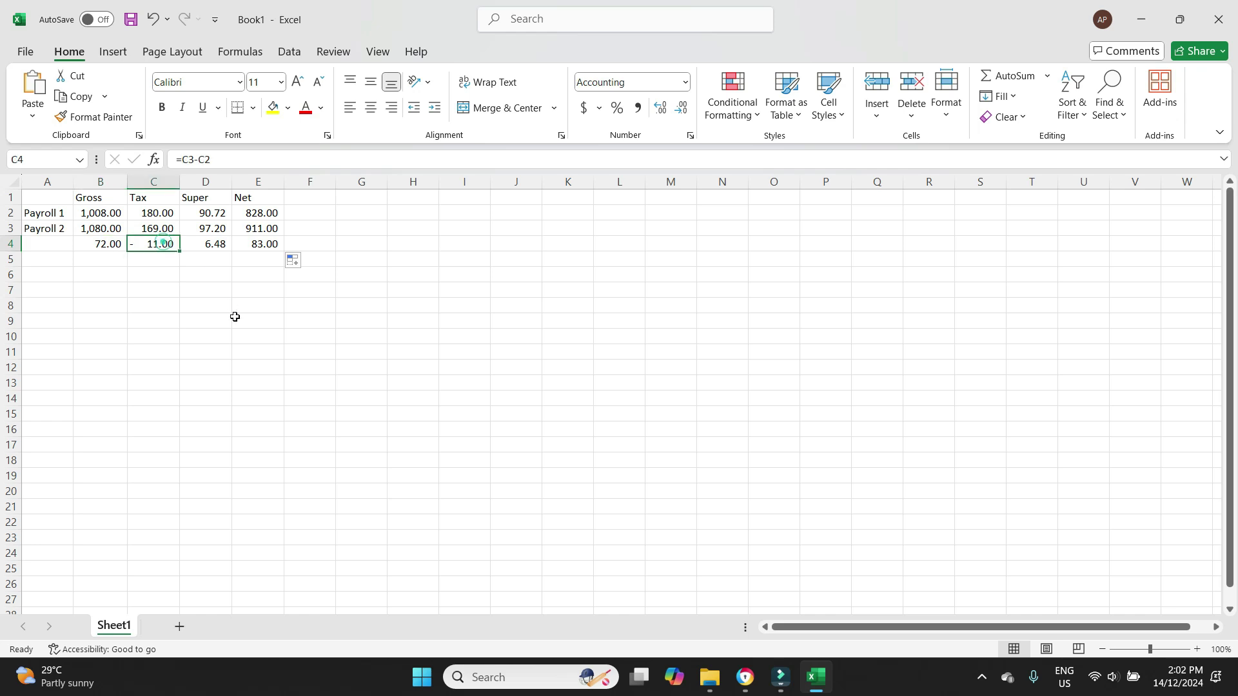
left_click(196, 243)
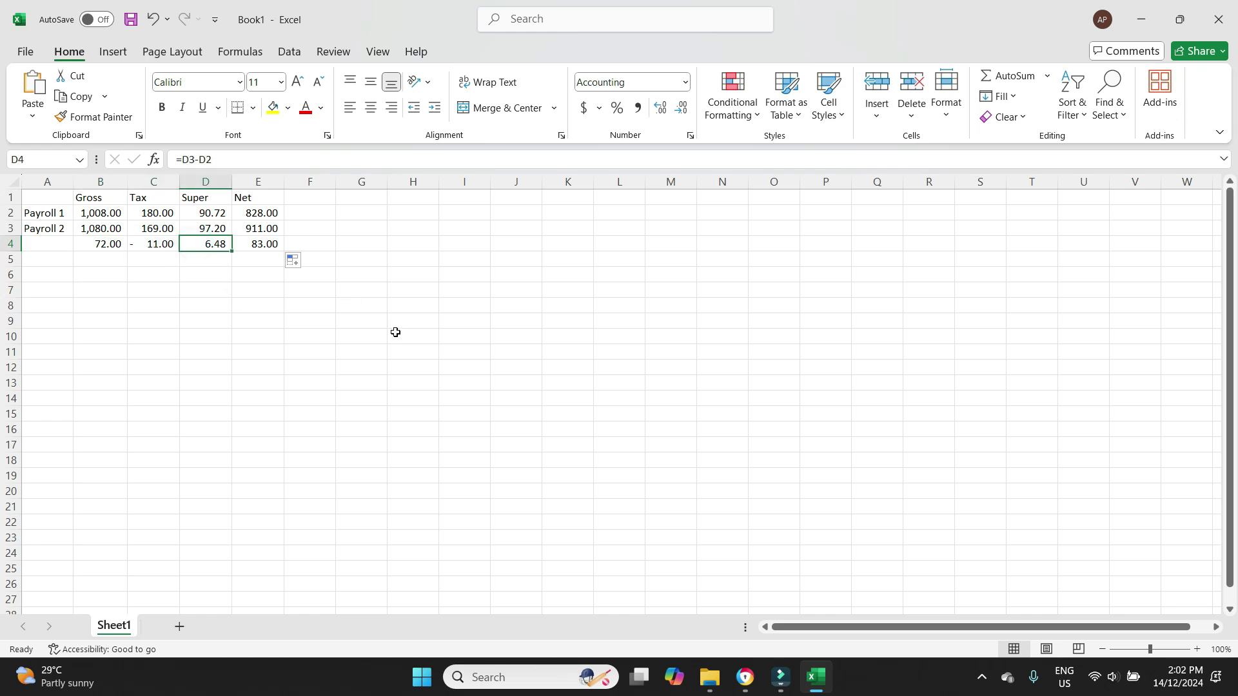
left_click(267, 243)
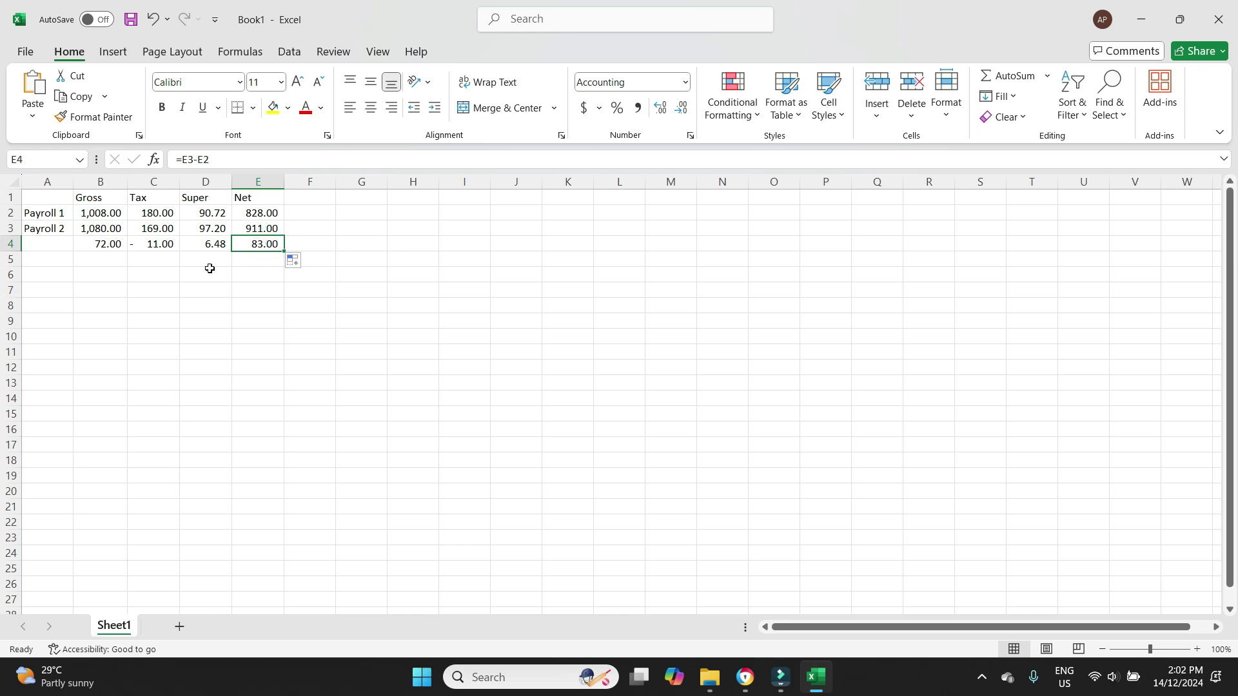
left_click(158, 249)
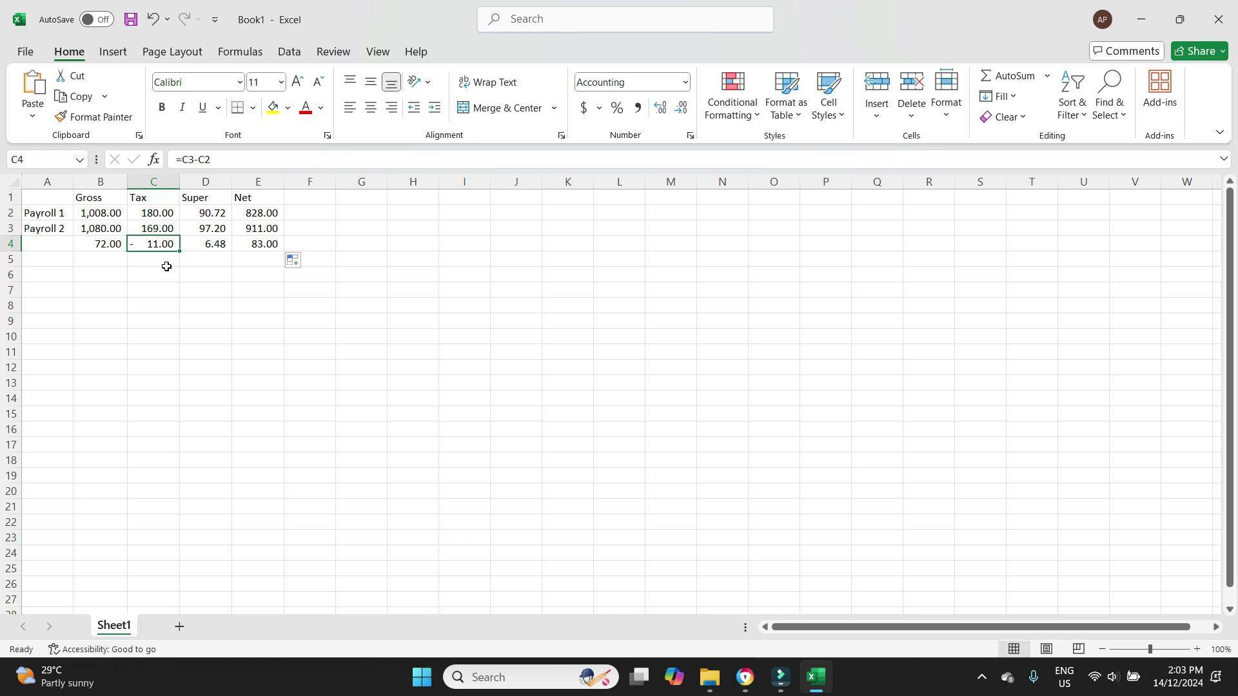
left_click_drag(103, 244, 255, 242)
left_click(274, 107)
left_click(580, 286)
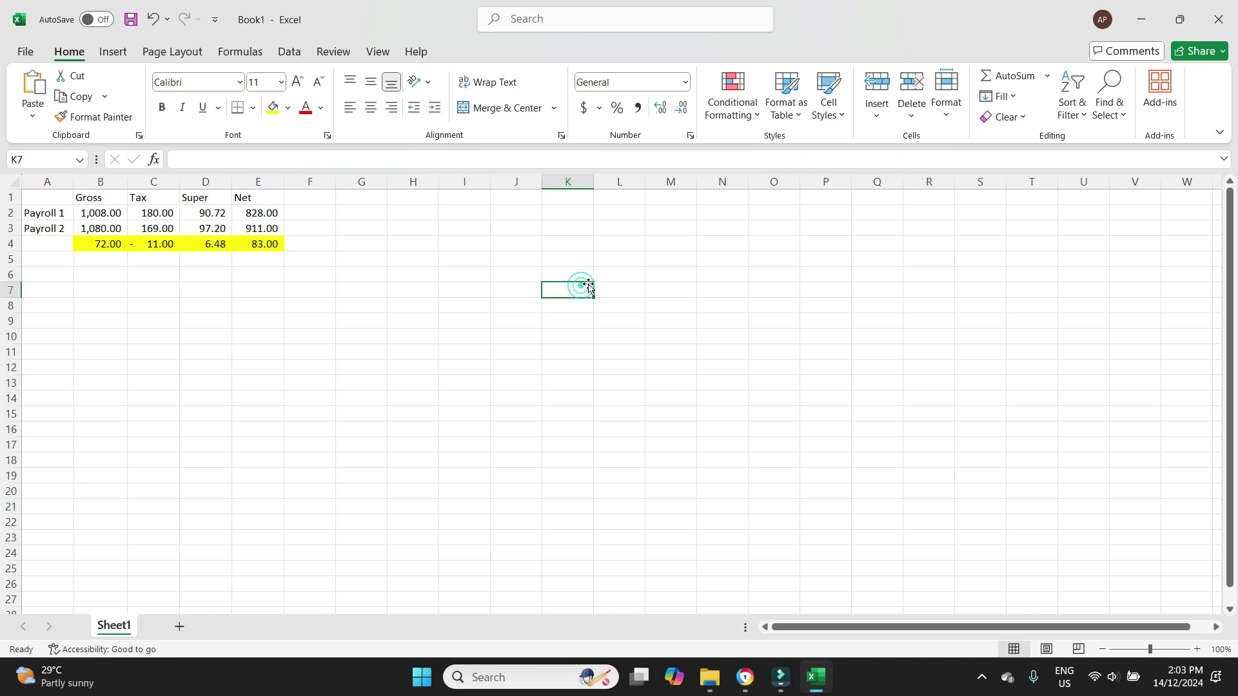
Switch to Xero, leave the payslip and open the draft pay run for the week ending 21 Dec 2024.
left_click(745, 677)
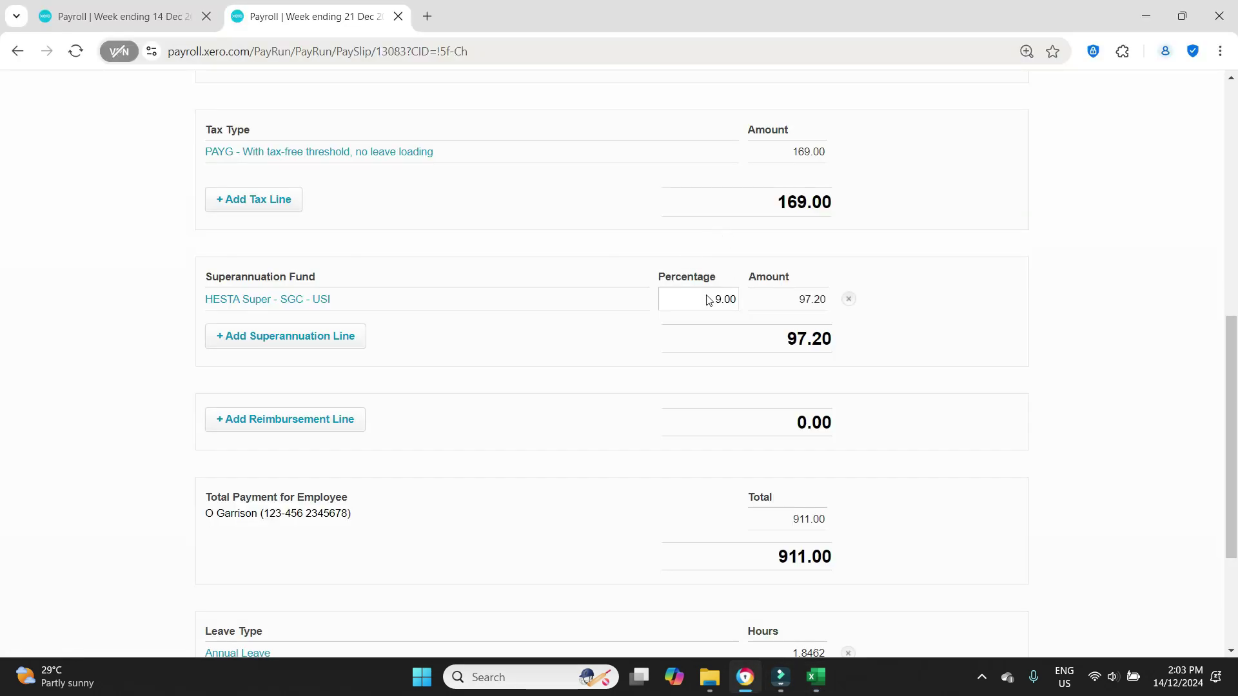
scroll(896, 356, "up", 10)
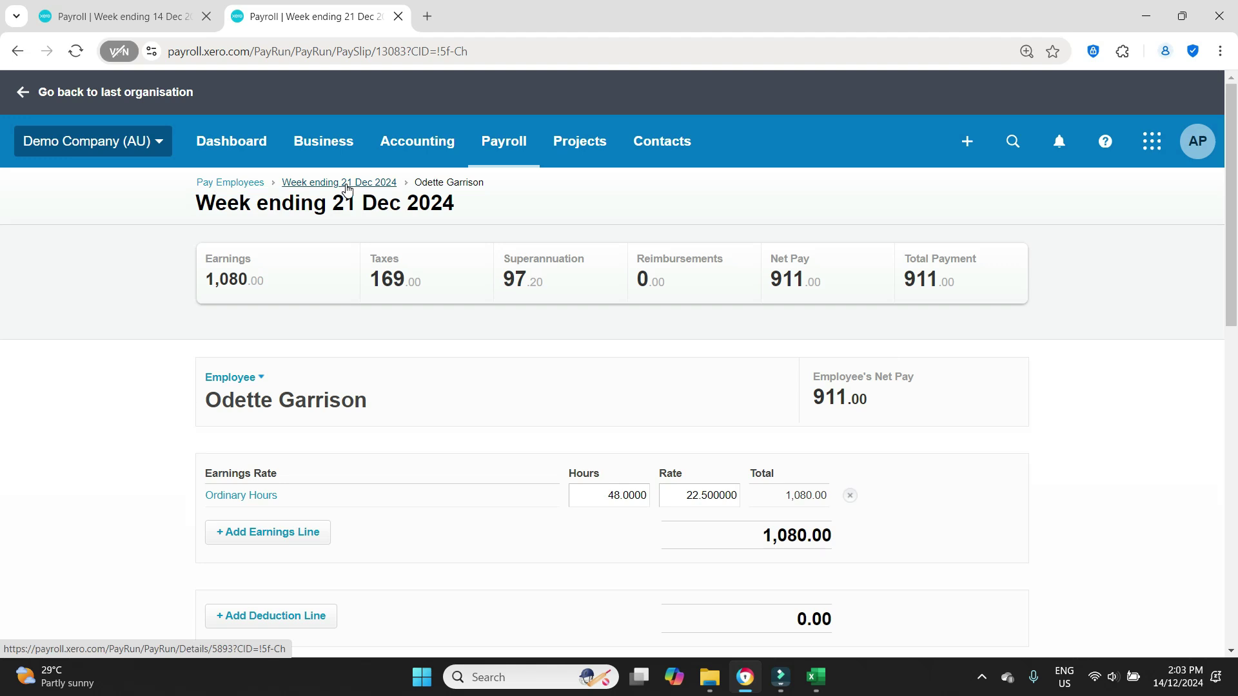
left_click(230, 183)
left_click(690, 154)
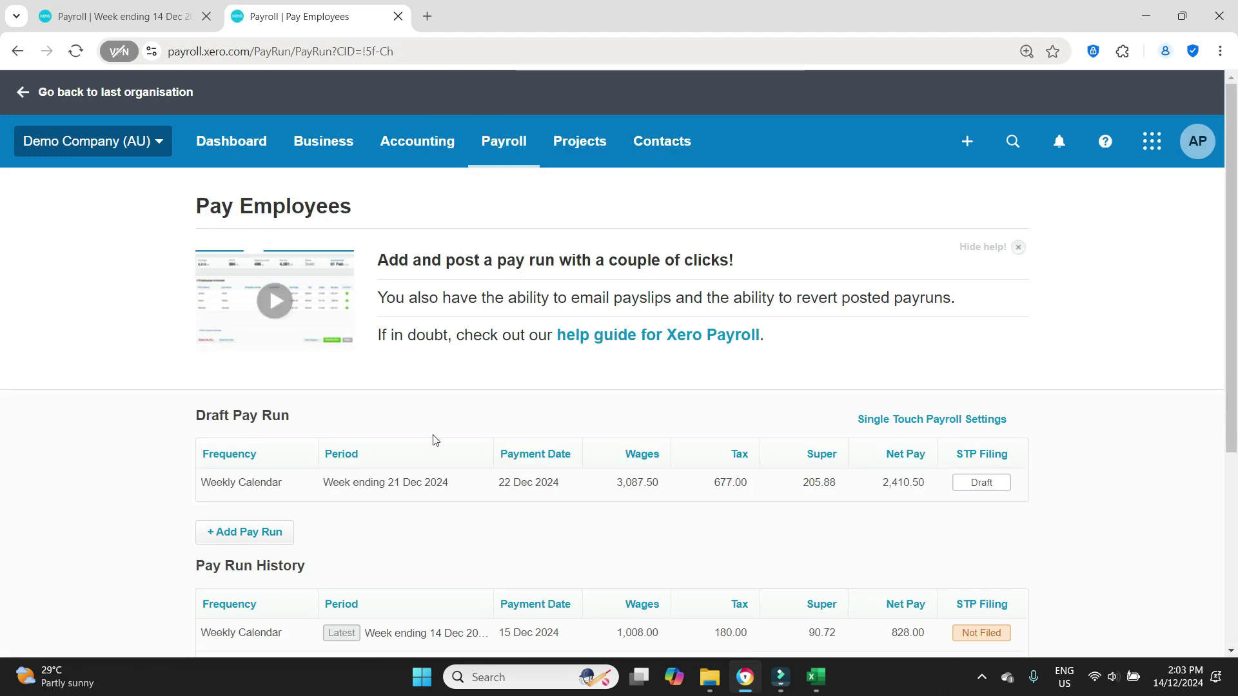
left_click(431, 488)
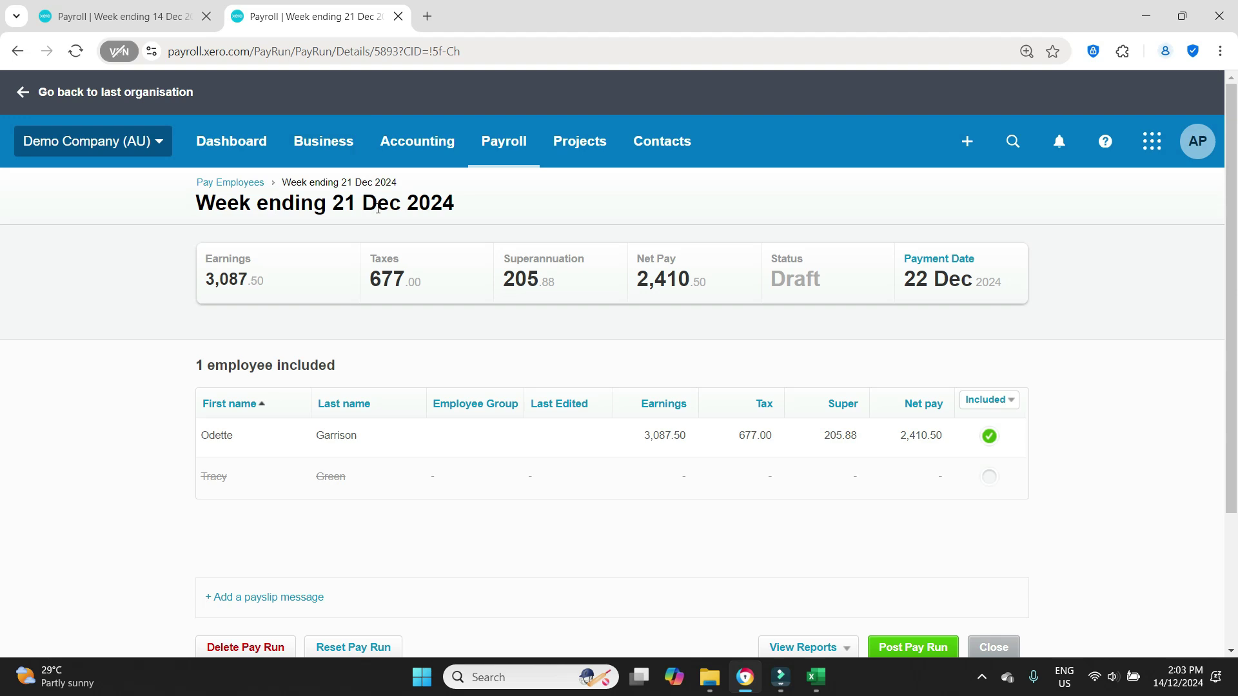
Review the 14 Dec payslip, then delete the draft pay run for the week ending 21 Dec 2024.
left_click(145, 17)
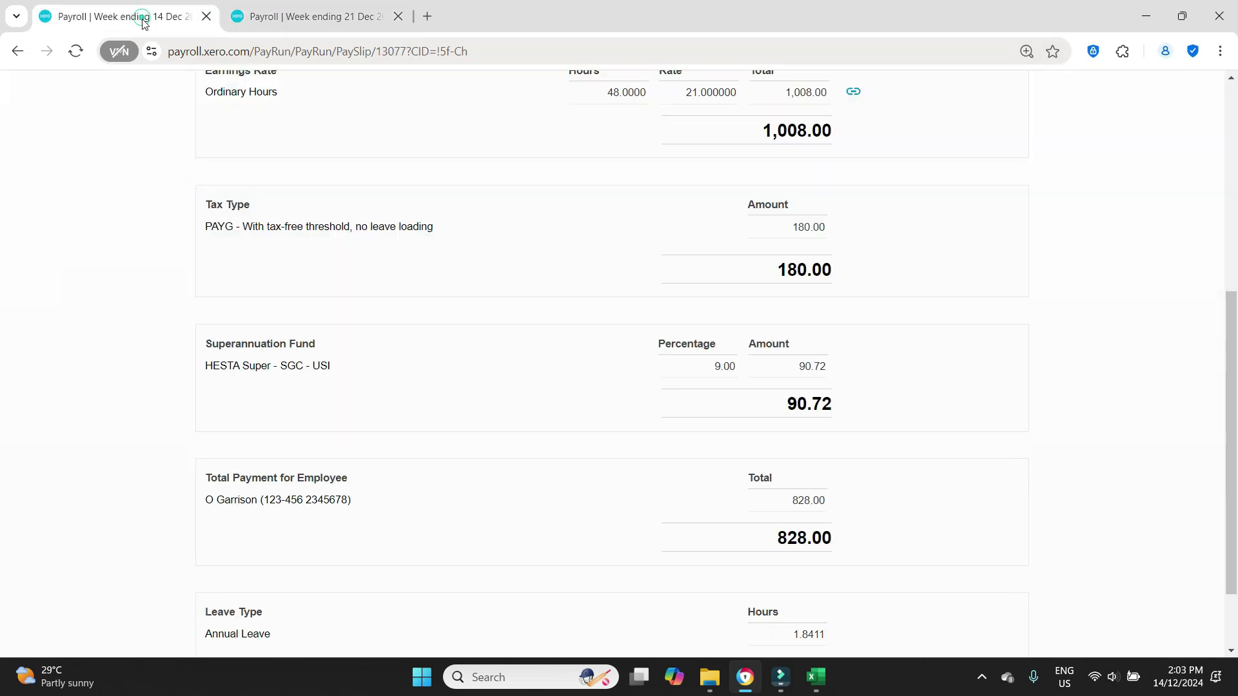
scroll(324, 182, "up", 5)
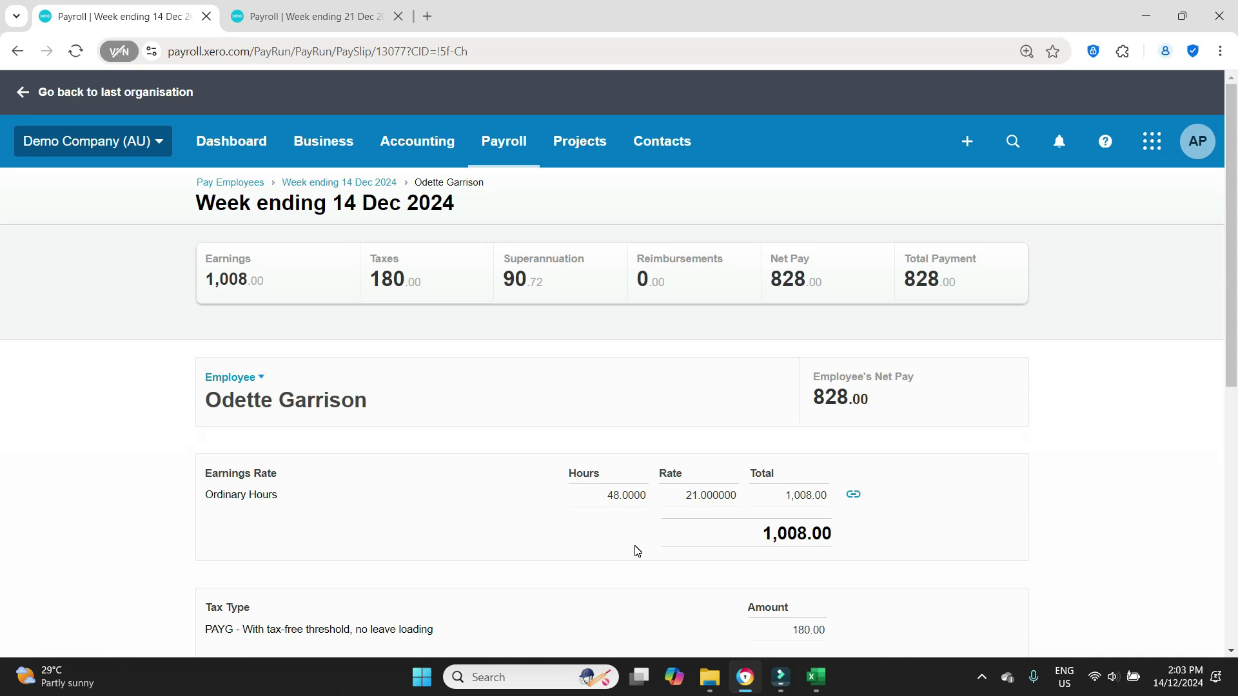
left_click(320, 17)
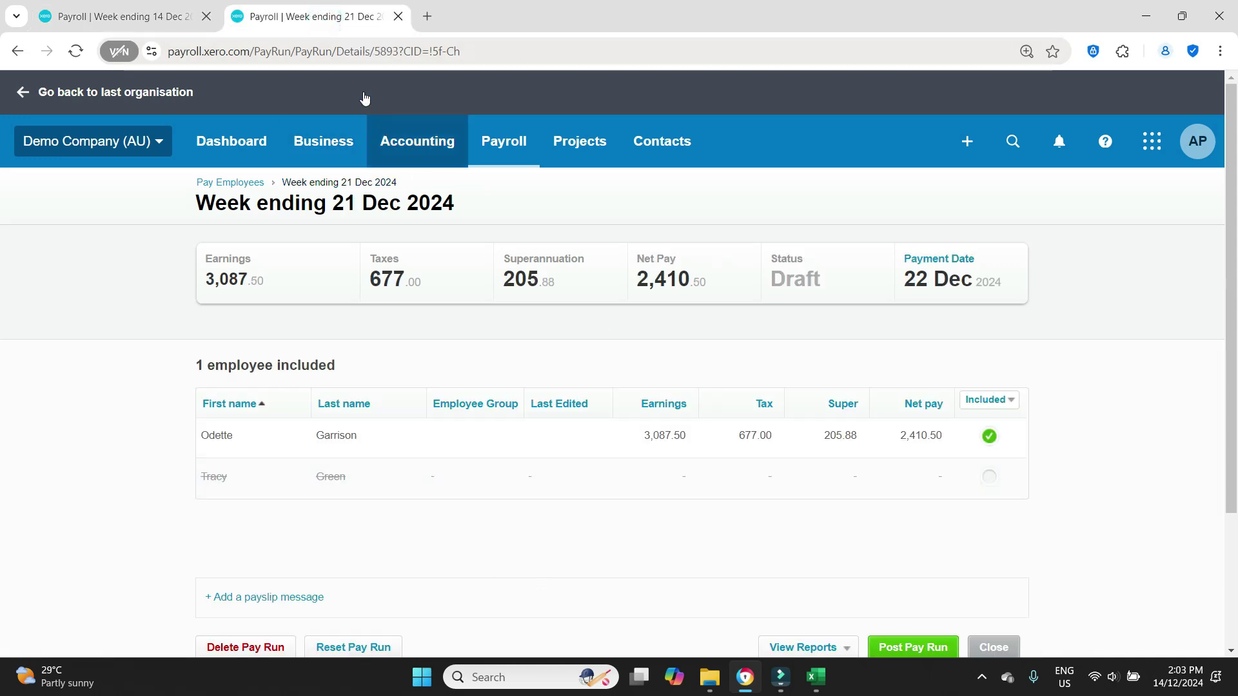
left_click(128, 24)
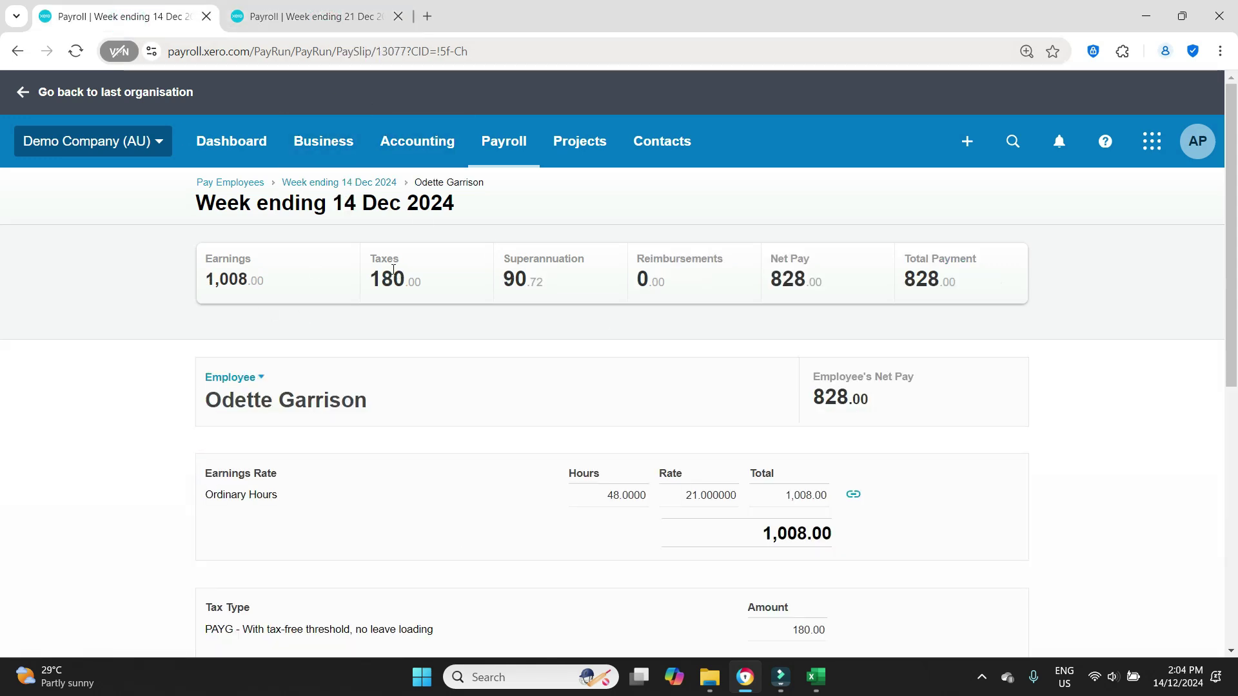
left_click(310, 7)
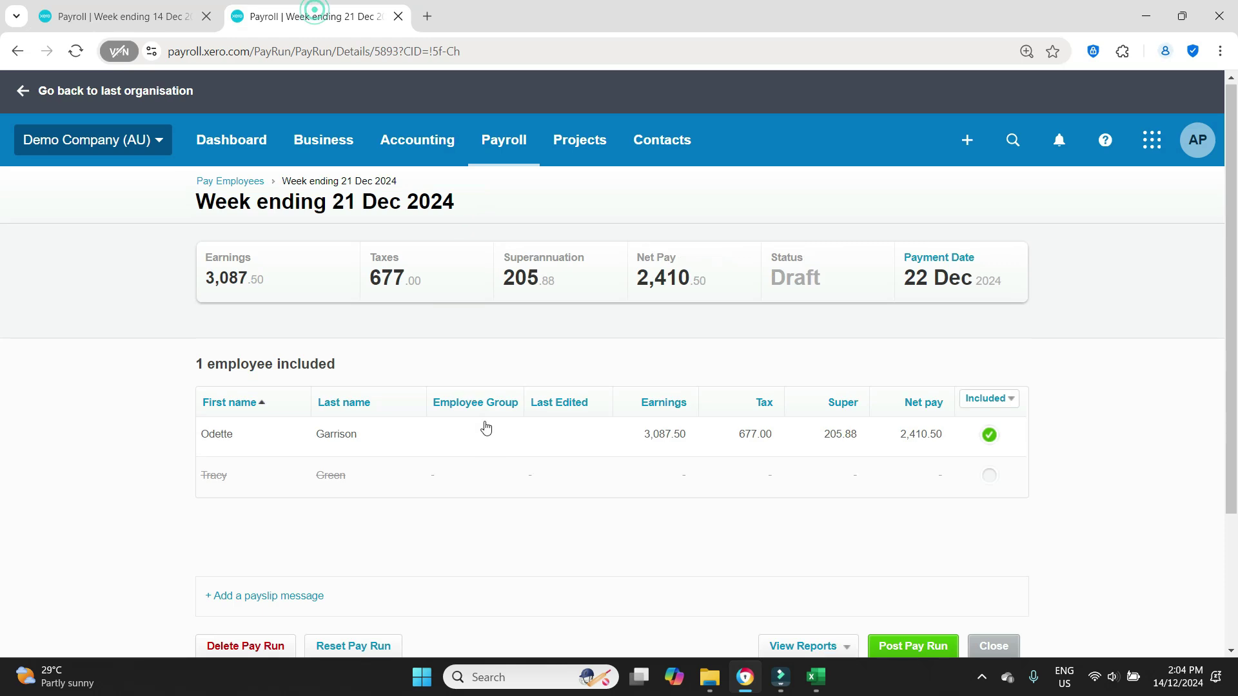
scroll(360, 470, "down", 3)
left_click(255, 477)
left_click(643, 407)
Start adding a new pay run with Unscheduled pay run as the pay period.
scroll(902, 406, "down", 1)
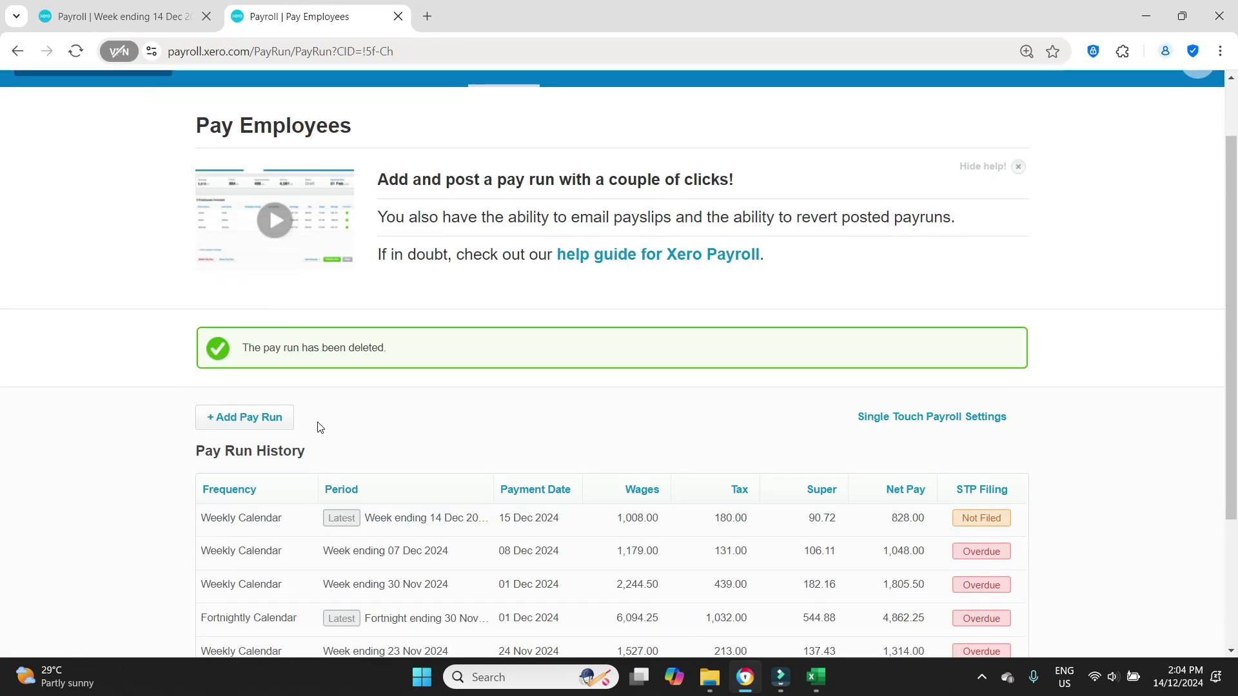
left_click(250, 419)
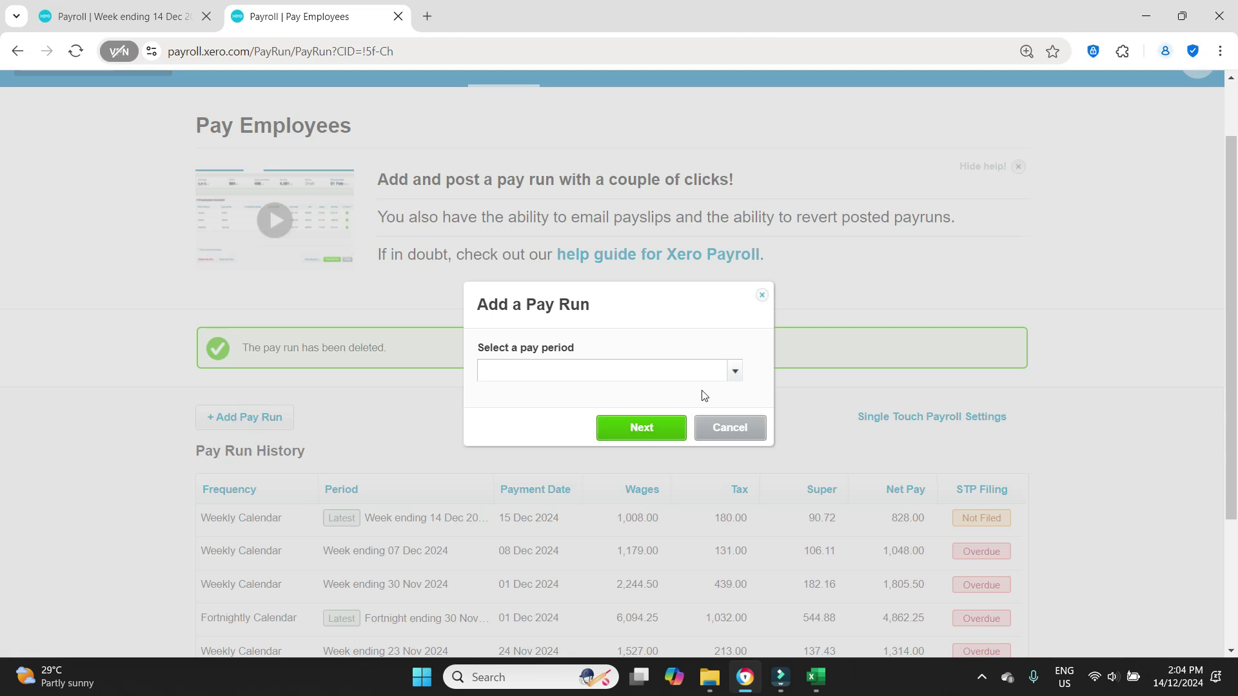
left_click(735, 371)
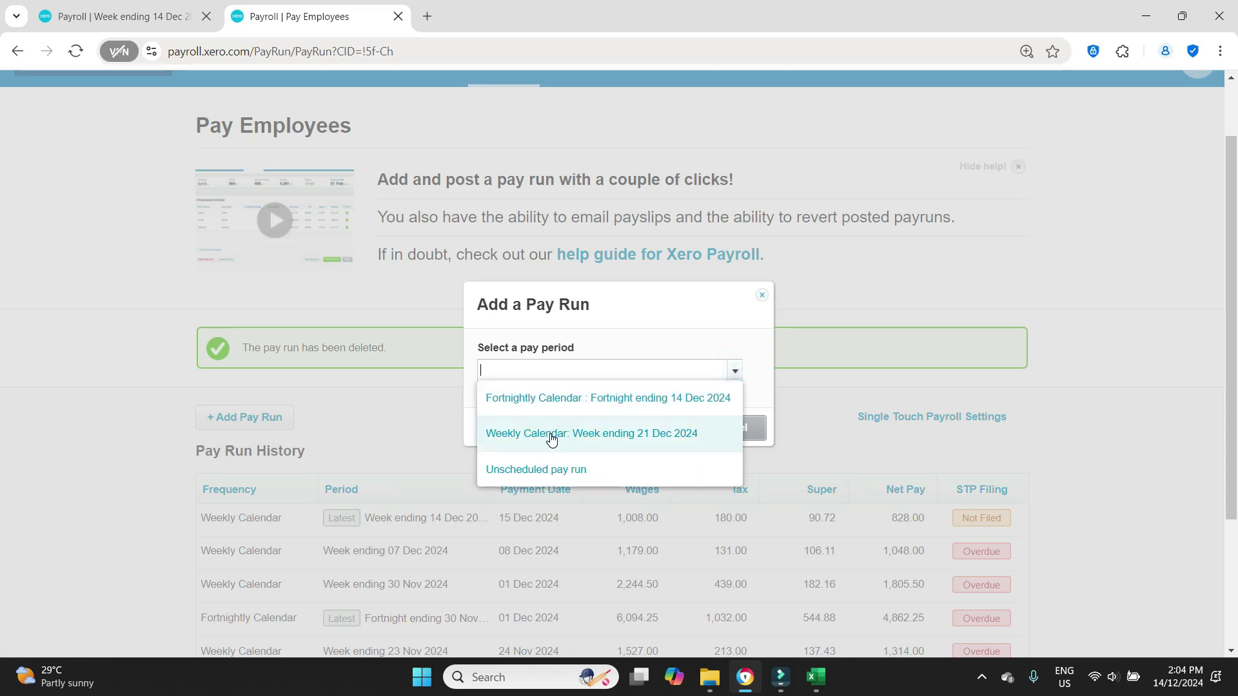
left_click(564, 472)
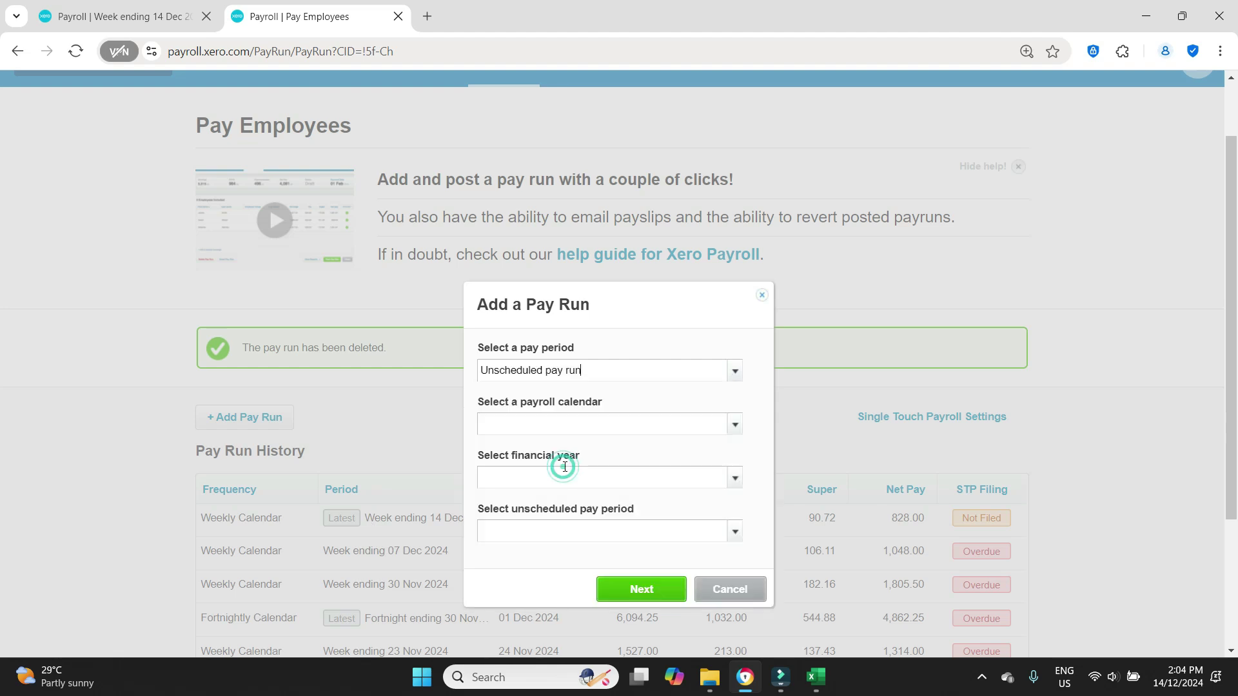
Set the payroll calendar to Weekly Calendar, the financial year to Current financial year and the unscheduled period to Week ending 14 Dec 2024.
left_click(737, 428)
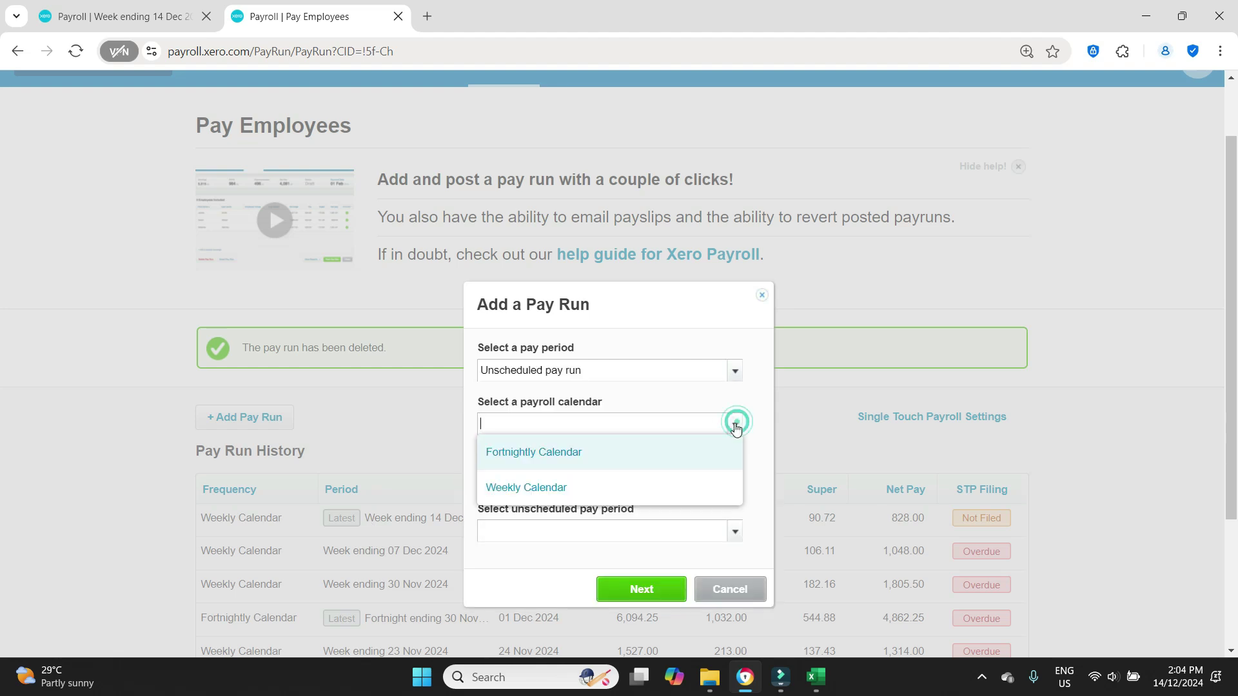
left_click(521, 483)
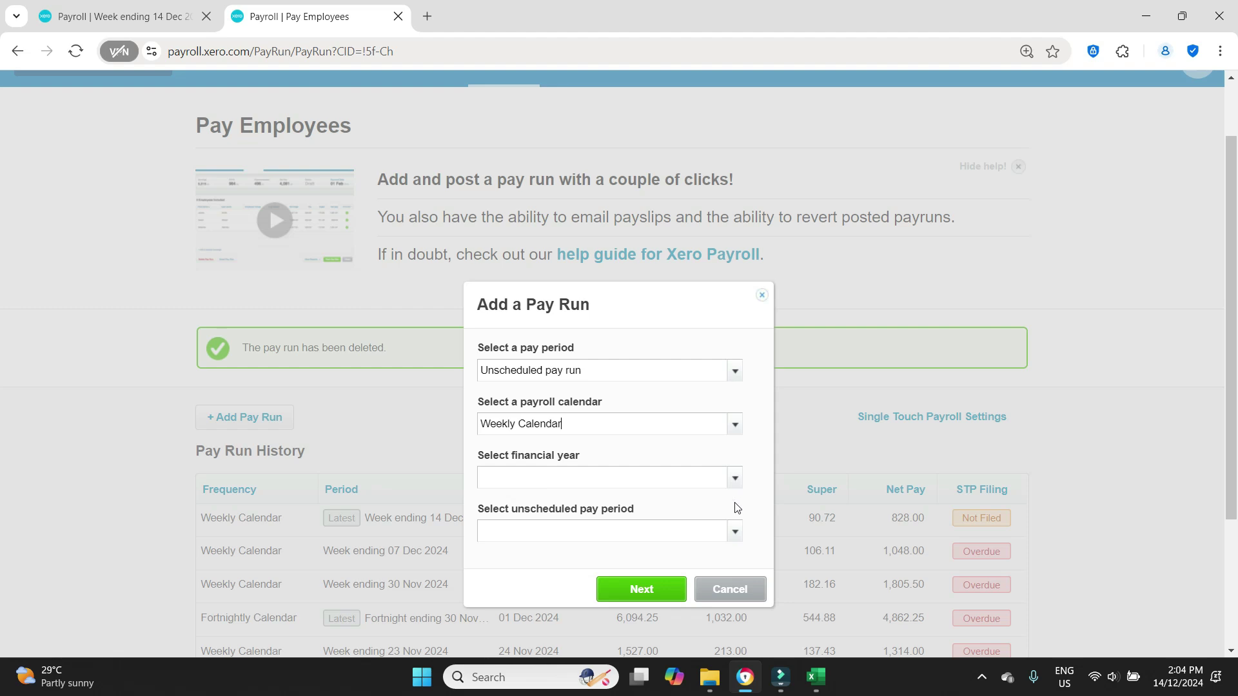
left_click(735, 479)
left_click(690, 505)
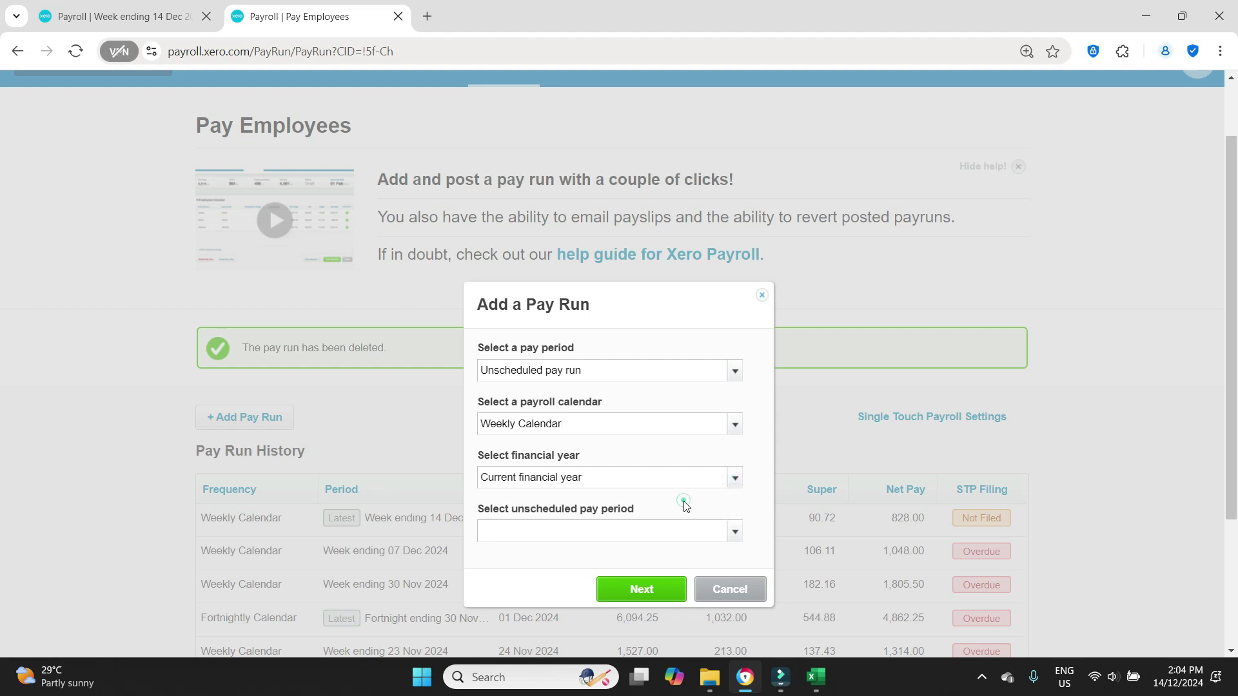
left_click(735, 532)
left_click(582, 428)
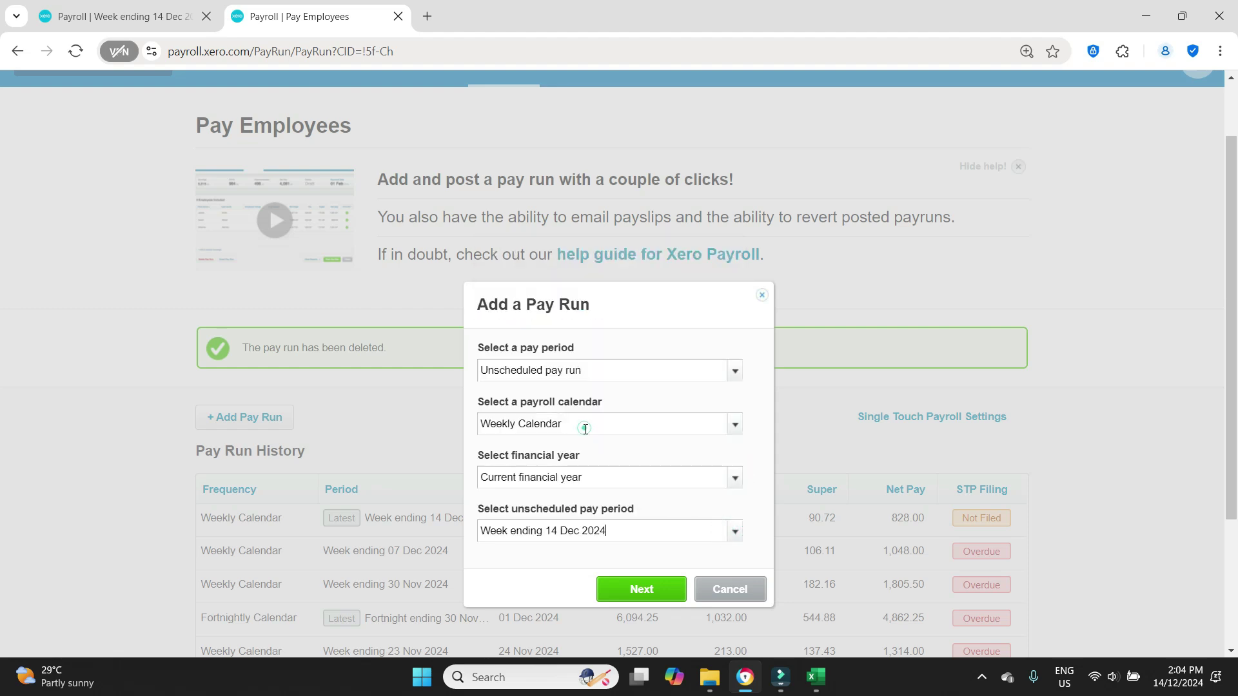
Create the unscheduled pay run for the week ending 14 Dec 2024 and open the included employee's payslip.
left_click(641, 590)
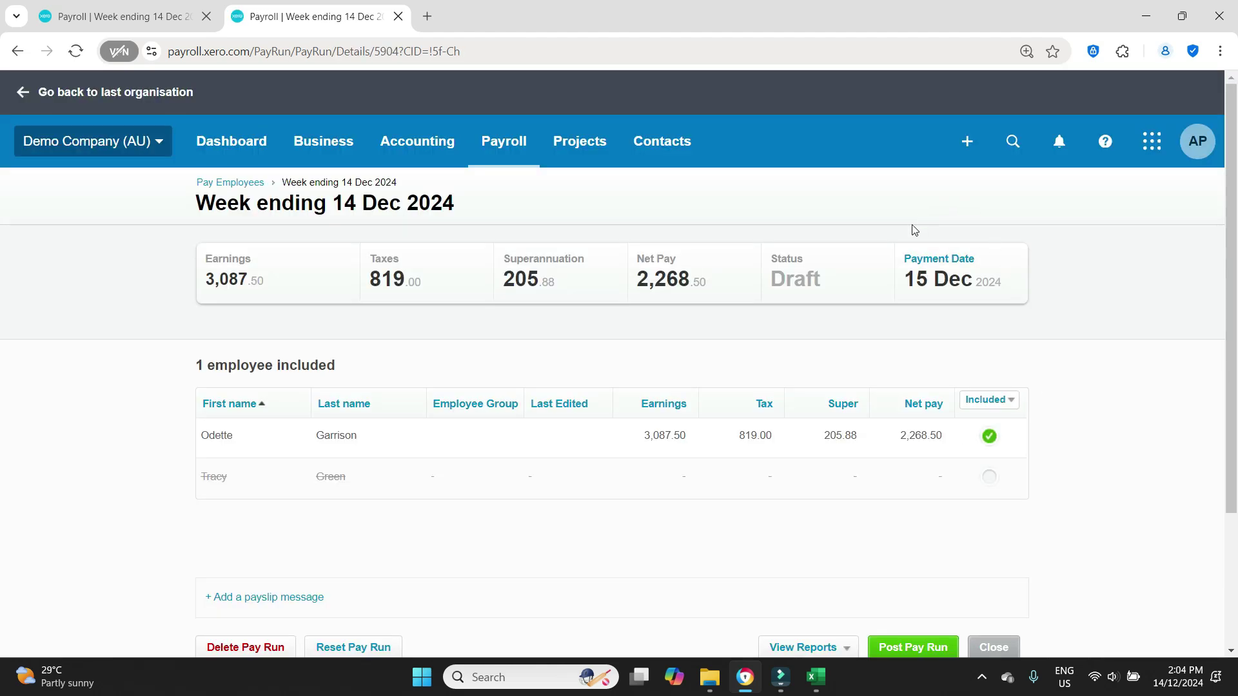
left_click(670, 444)
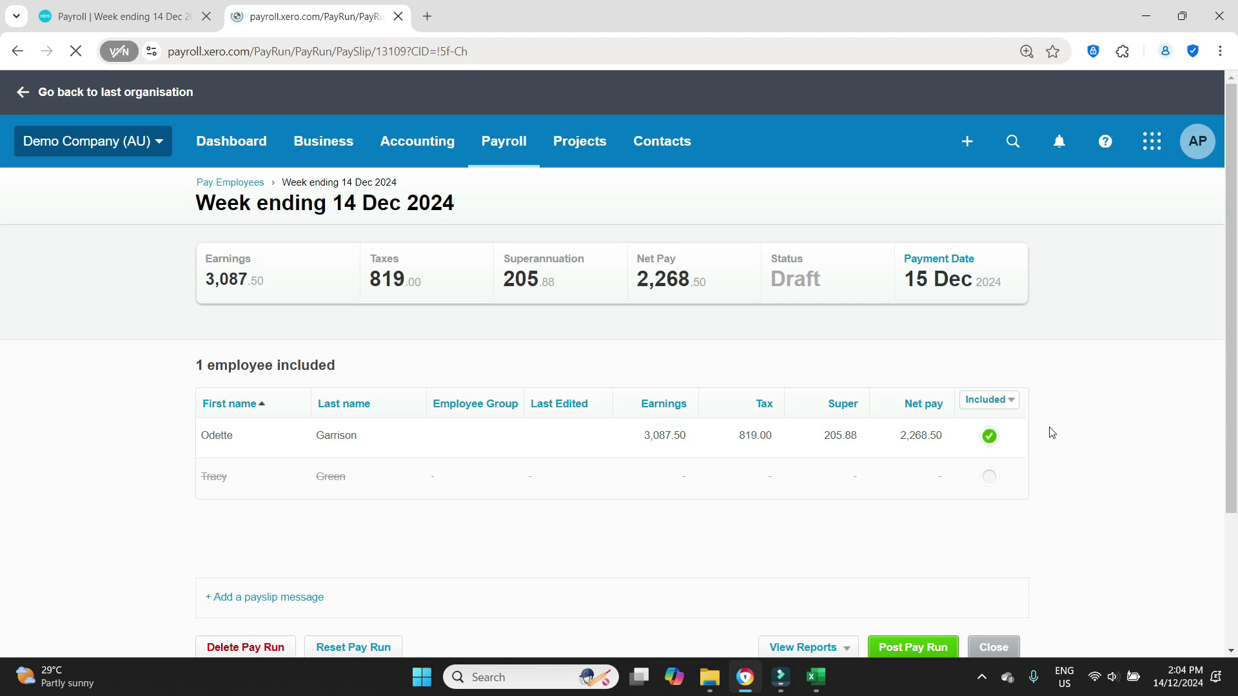
scroll(1053, 432, "down", 5)
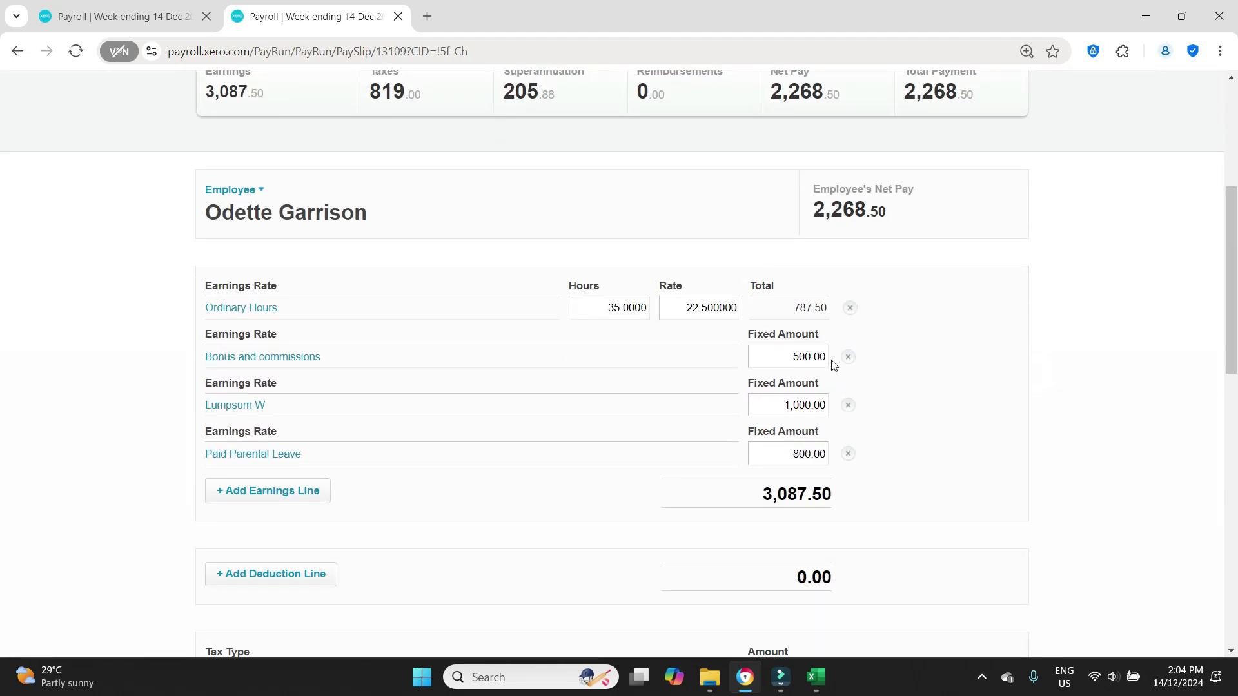
Remove the Bonus and commissions and Lumpsum W earnings lines from the payslip.
left_click(849, 359)
left_click(848, 355)
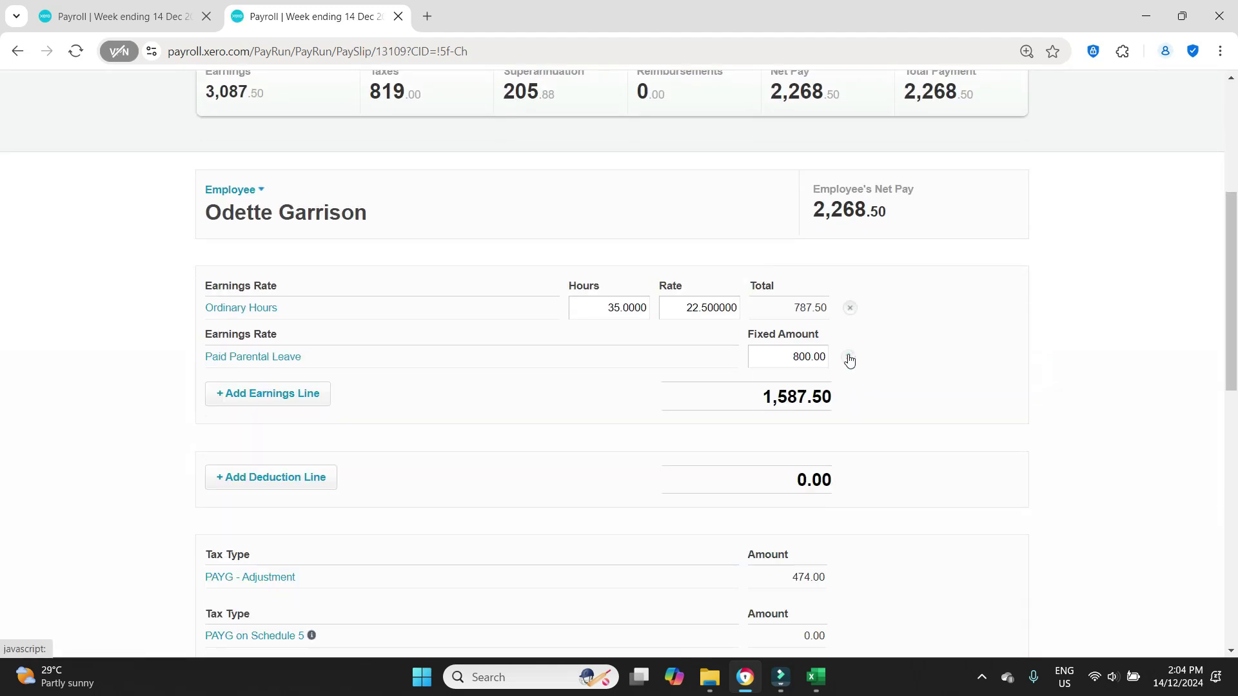
left_click(848, 355)
Check the gross pay difference in the Excel sheet and return to the Xero payslip.
key("alt+Tab")
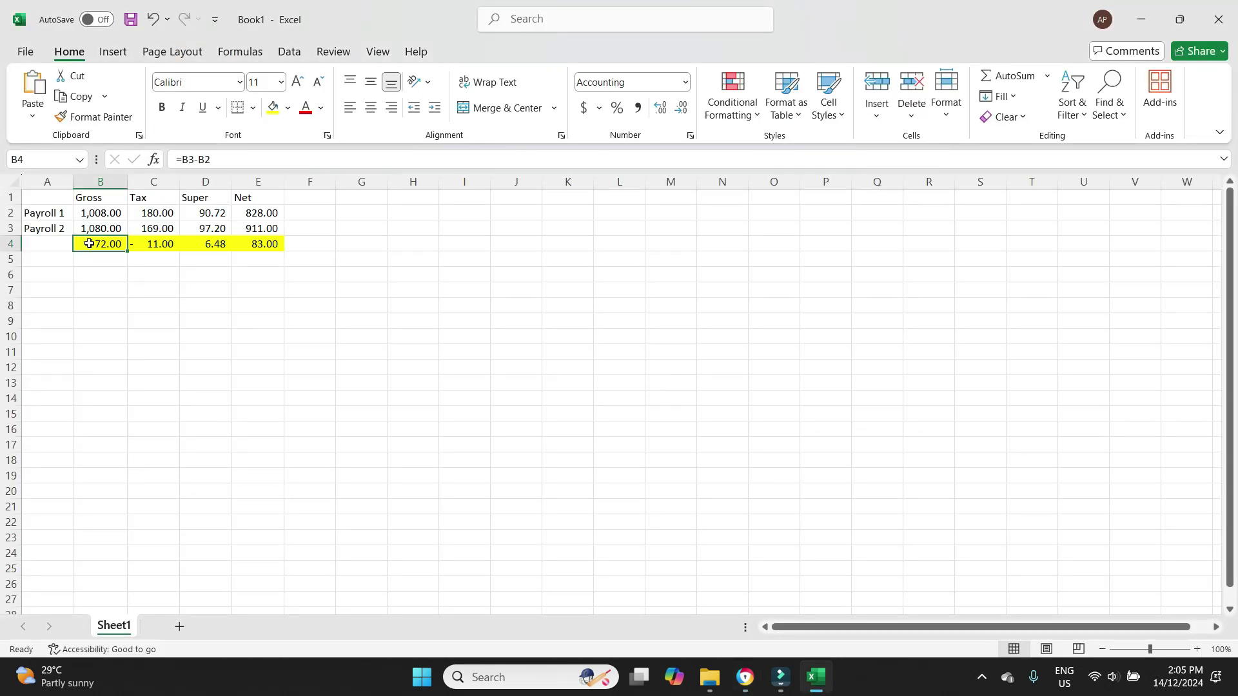
key("alt+Tab")
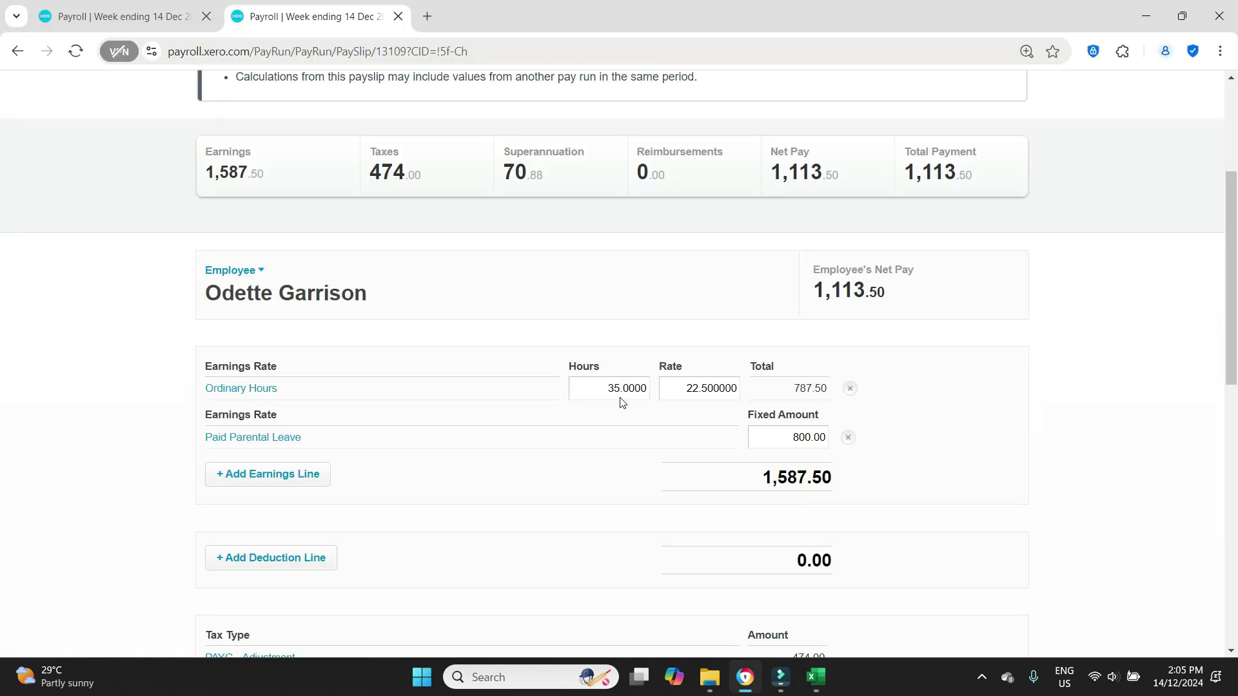
key("alt+Tab")
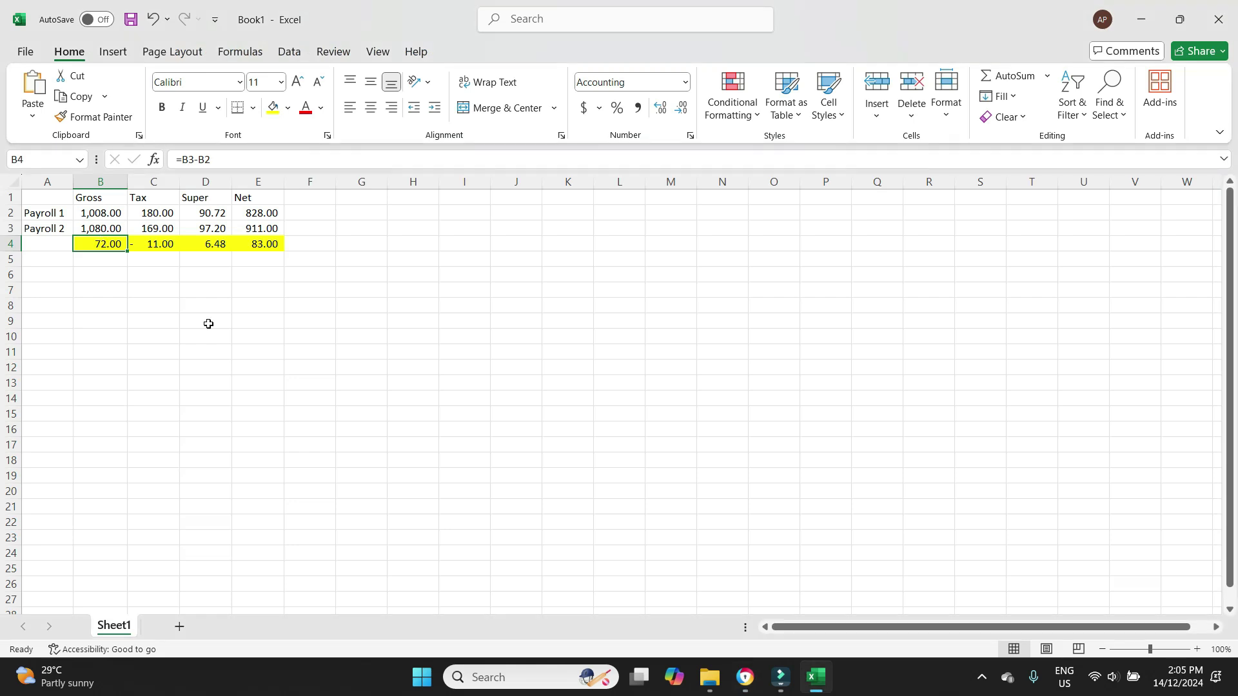
key("alt+Tab")
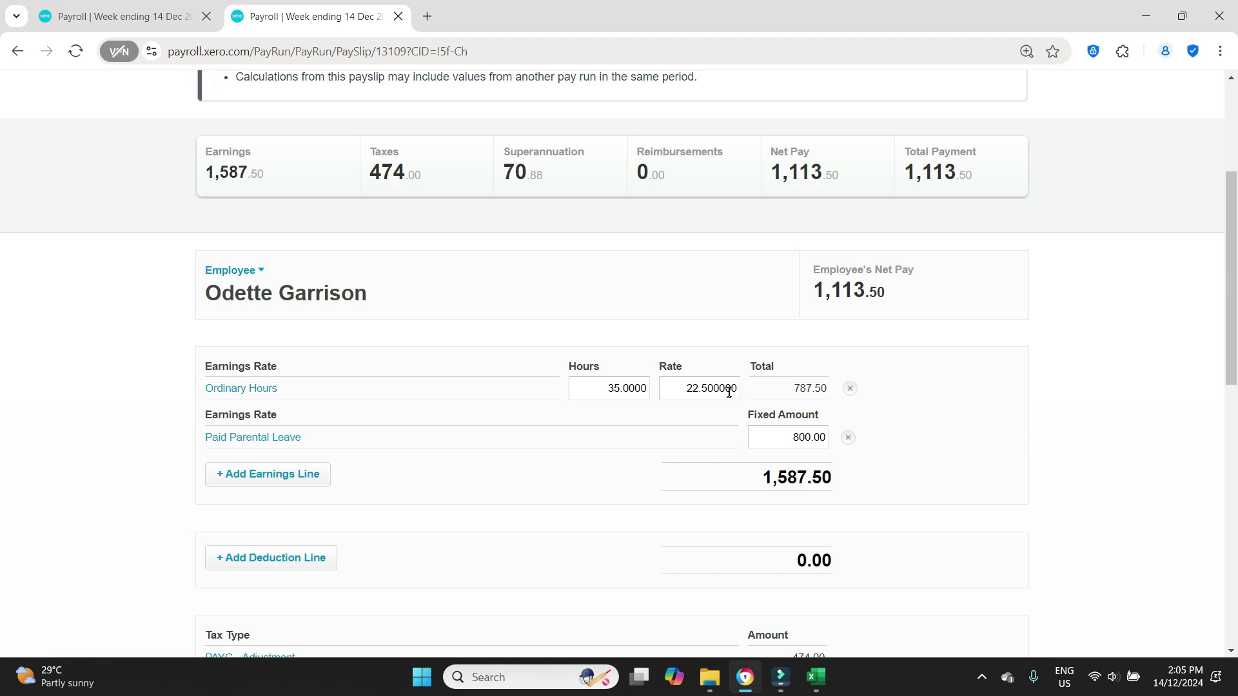
Set the Ordinary Hours line to 1 hour at a rate of 72, matching the gross difference in Excel.
left_click(609, 389)
type("1")
key("Tab")
key("alt+Tab")
key("alt+Tab")
type("7")
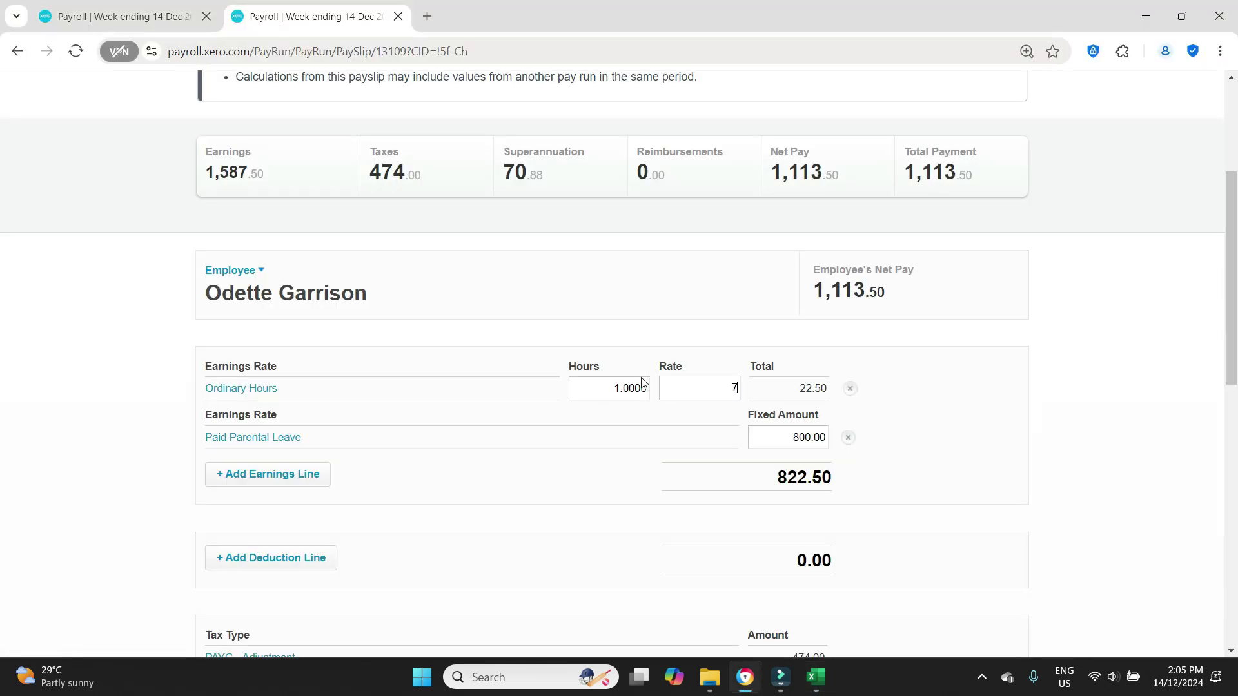
type("2")
key("Tab")
left_click(1174, 404)
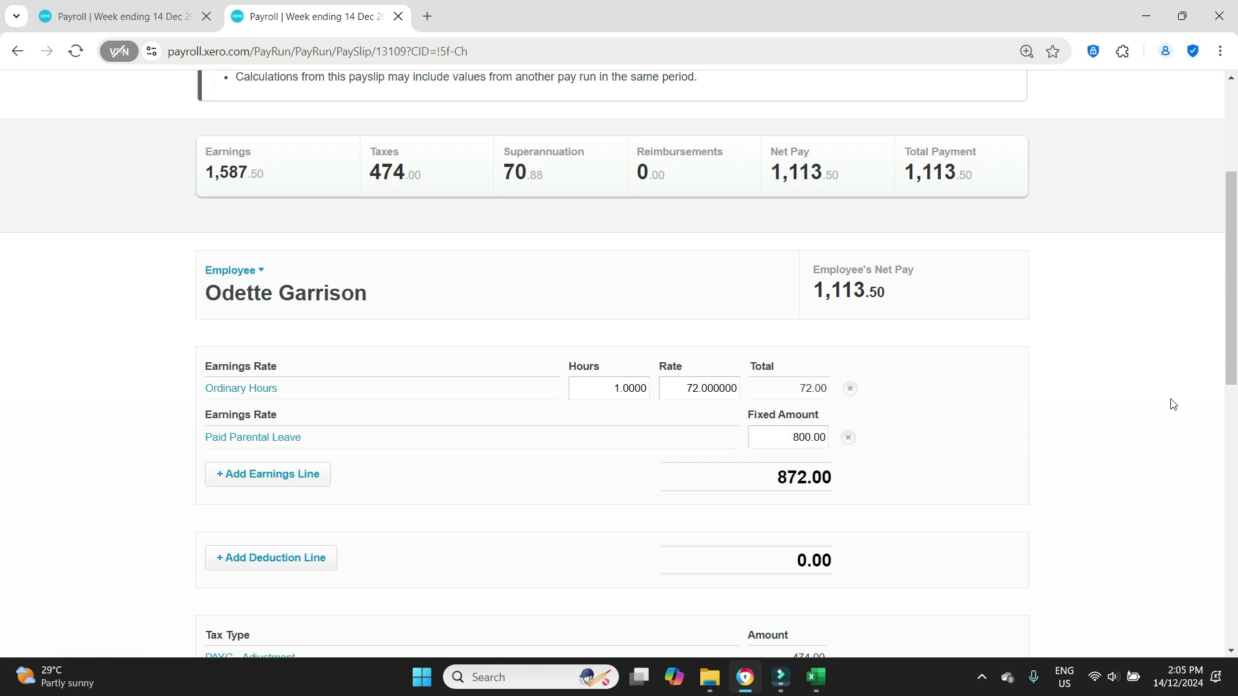
Remove the Paid Parental Leave earnings line and the Annual Leave line from the payslip.
left_click(847, 438)
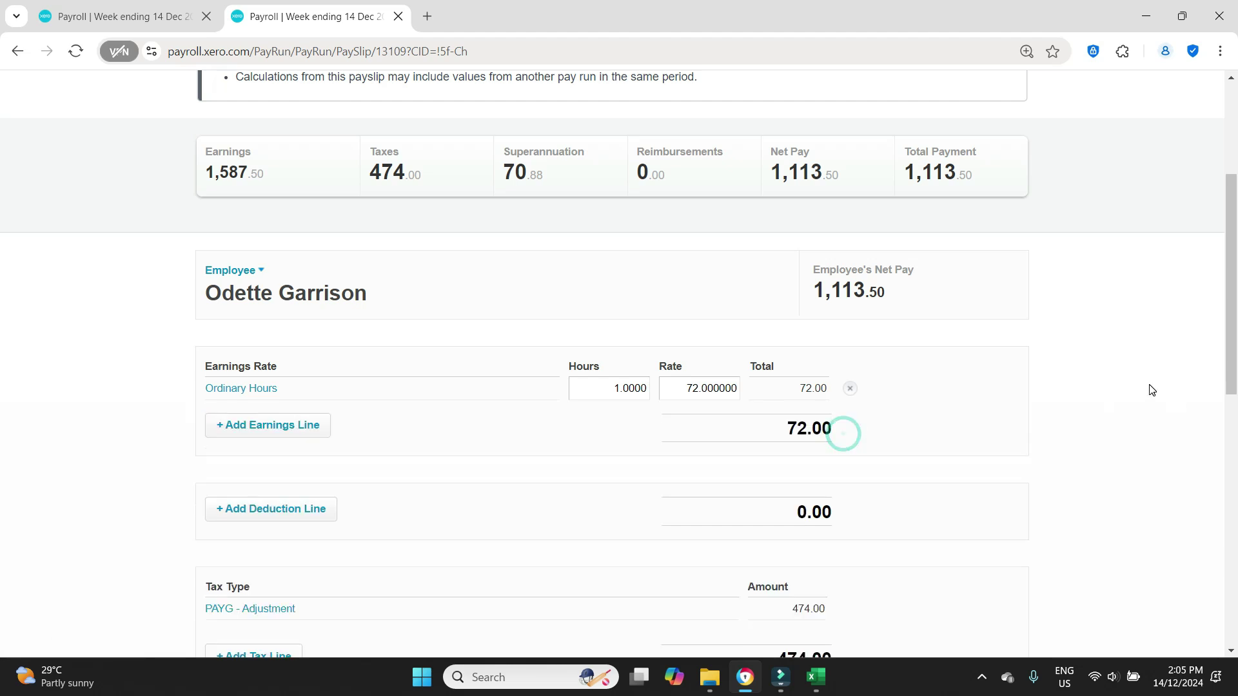
scroll(1152, 390, "down", 10)
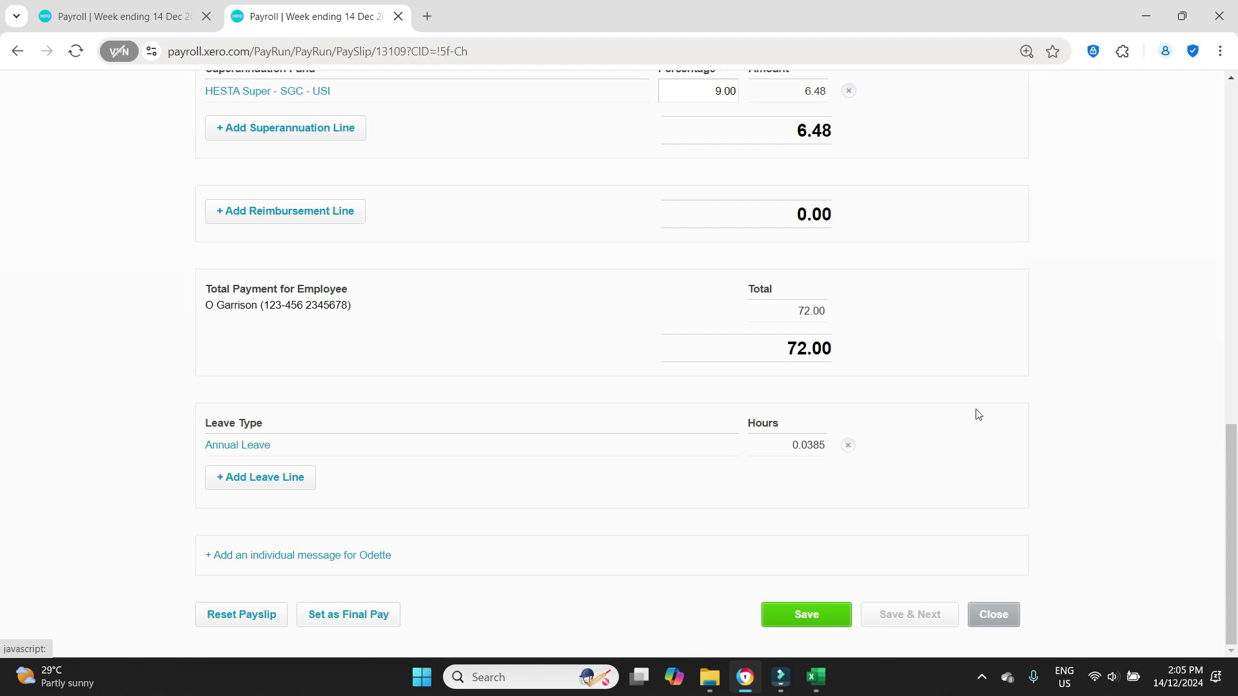
scroll(976, 406, "up", 15)
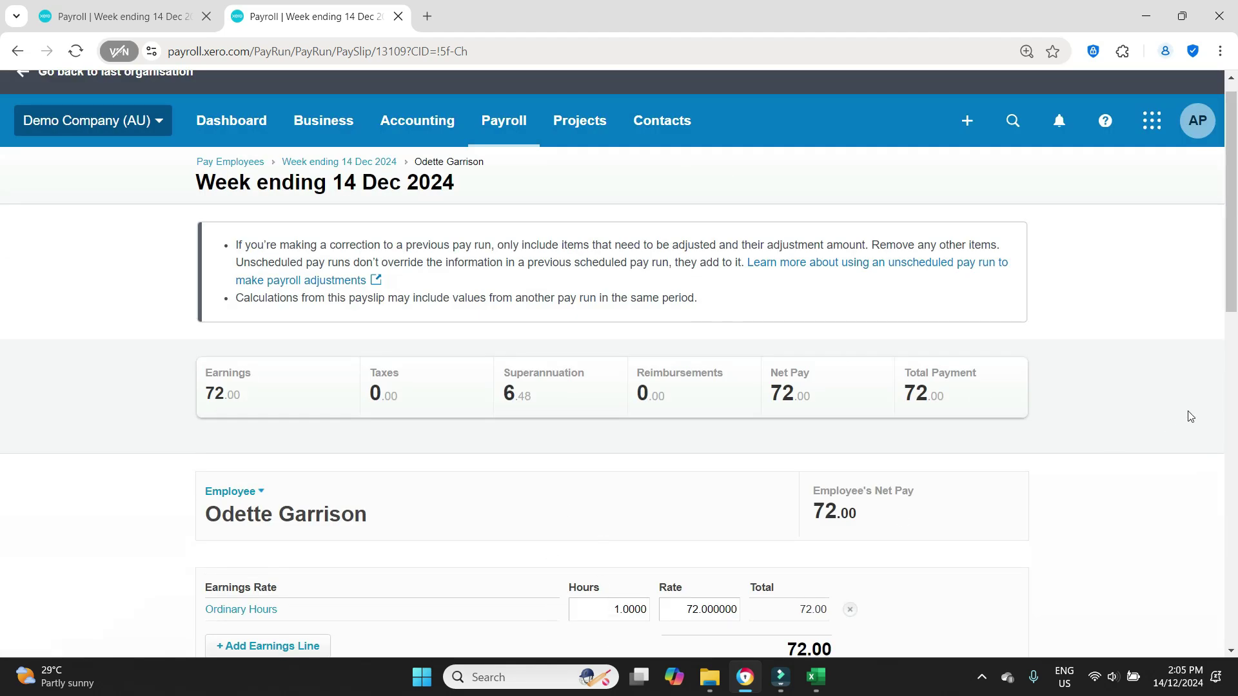
scroll(1190, 415, "down", 15)
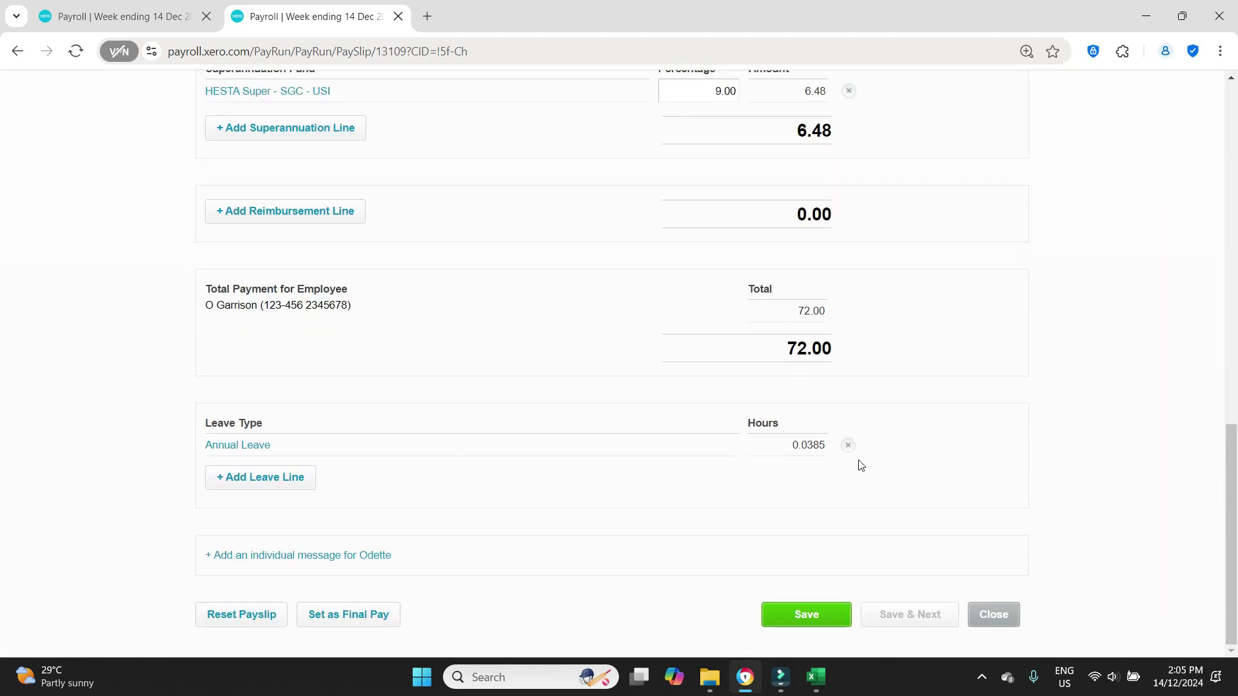
left_click(849, 446)
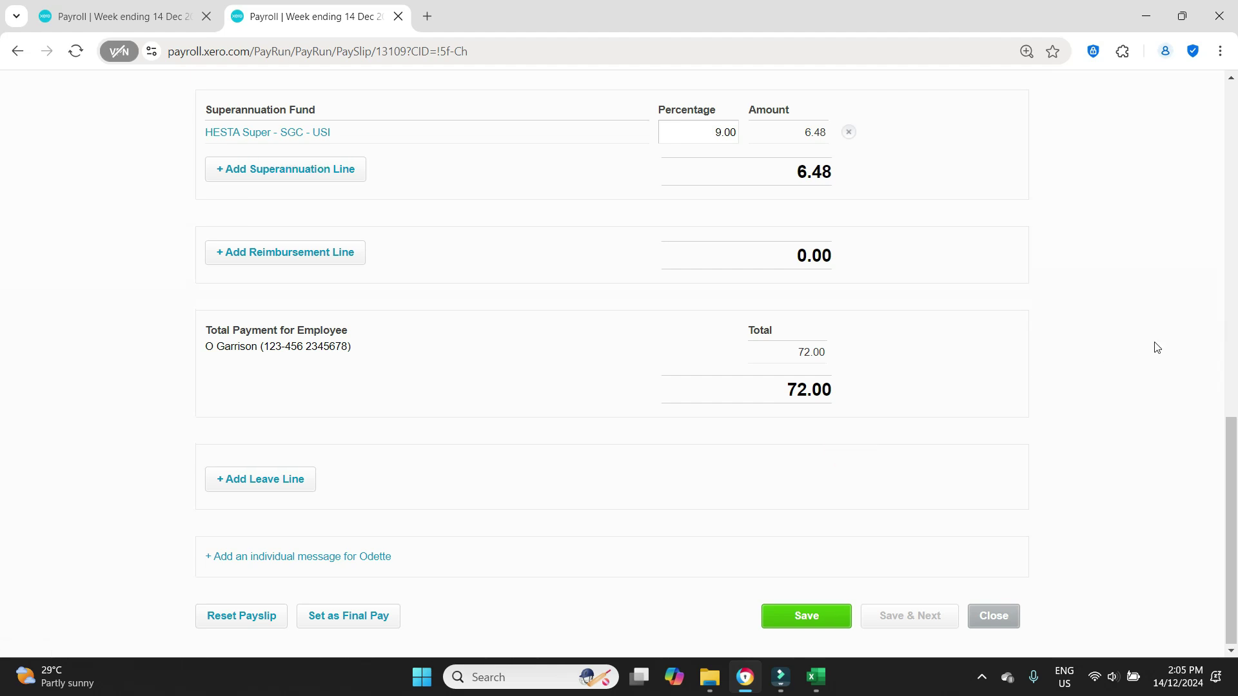
Add a tax line of type Manual Adjustment - PAYG with the description Adjust.
scroll(1156, 347, "up", 7)
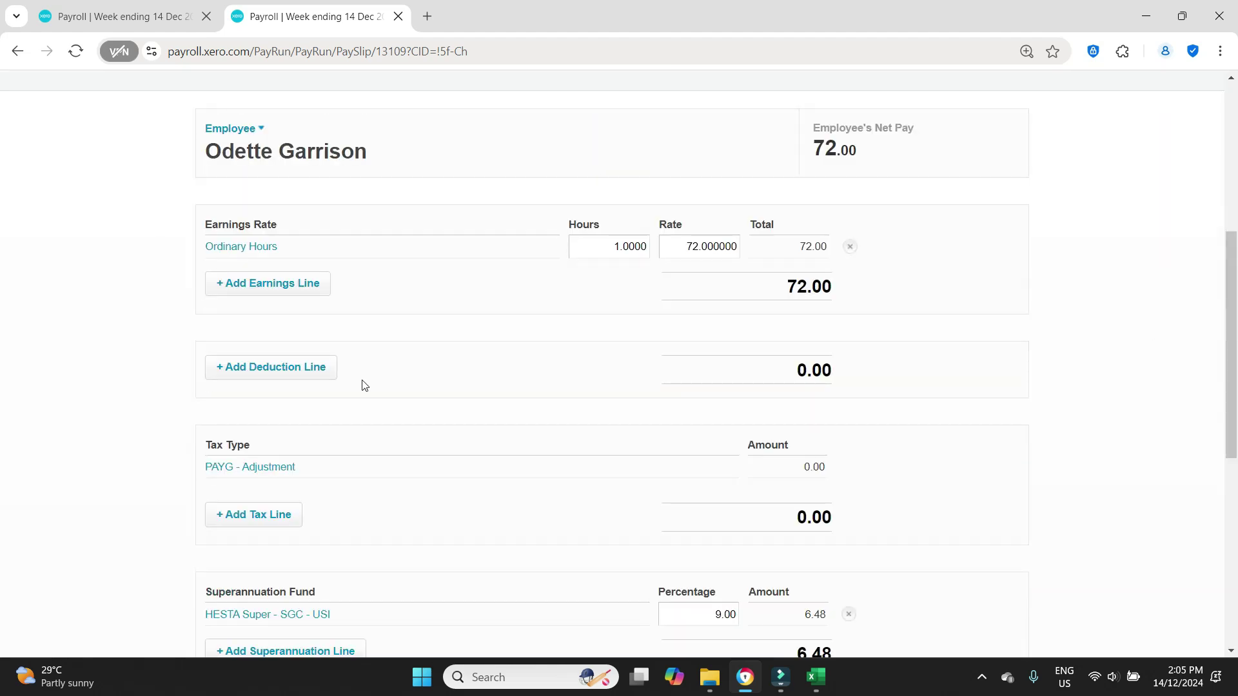
left_click(253, 516)
left_click(619, 348)
type("Adjust")
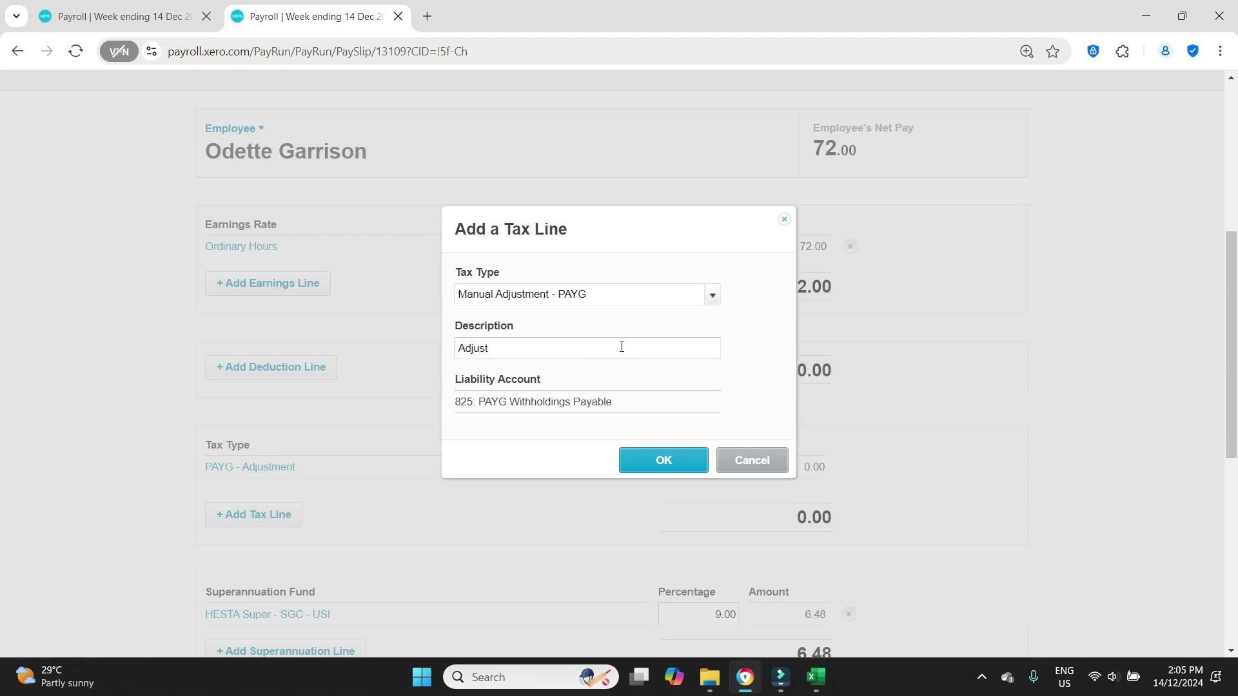
left_click(640, 459)
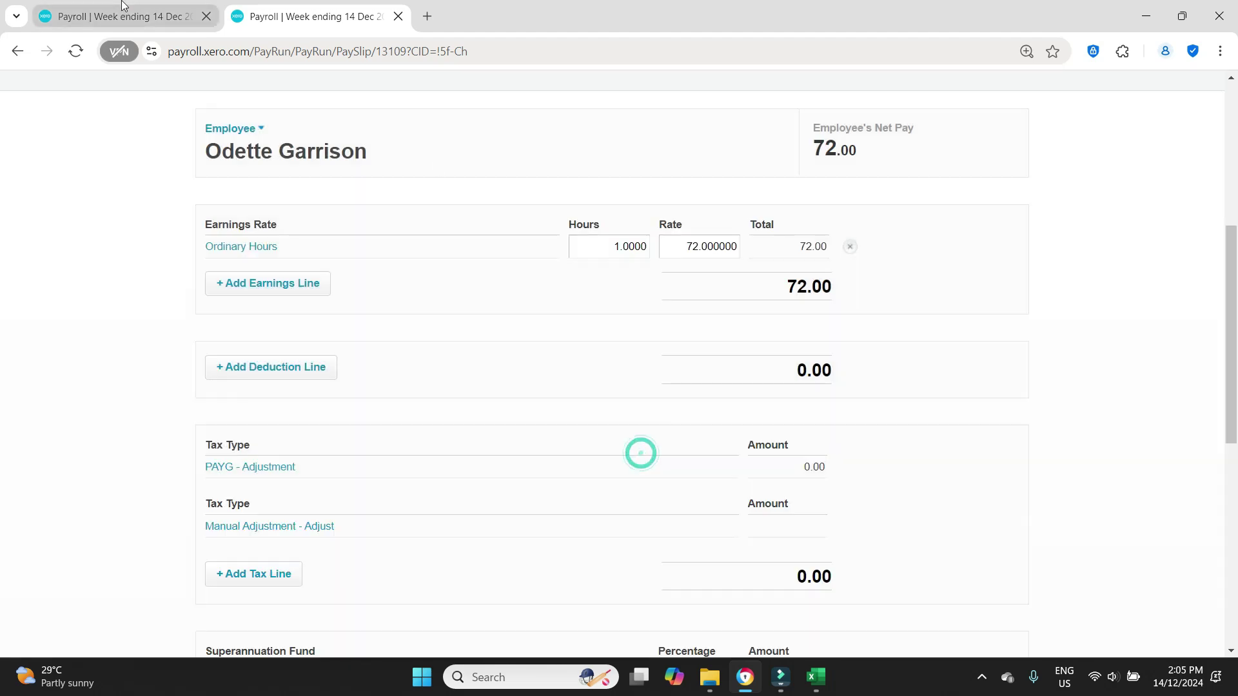
Check the tax figures of both payrolls in Excel and set the manual PAYG adjustment in Xero to -11.
left_click(163, 277)
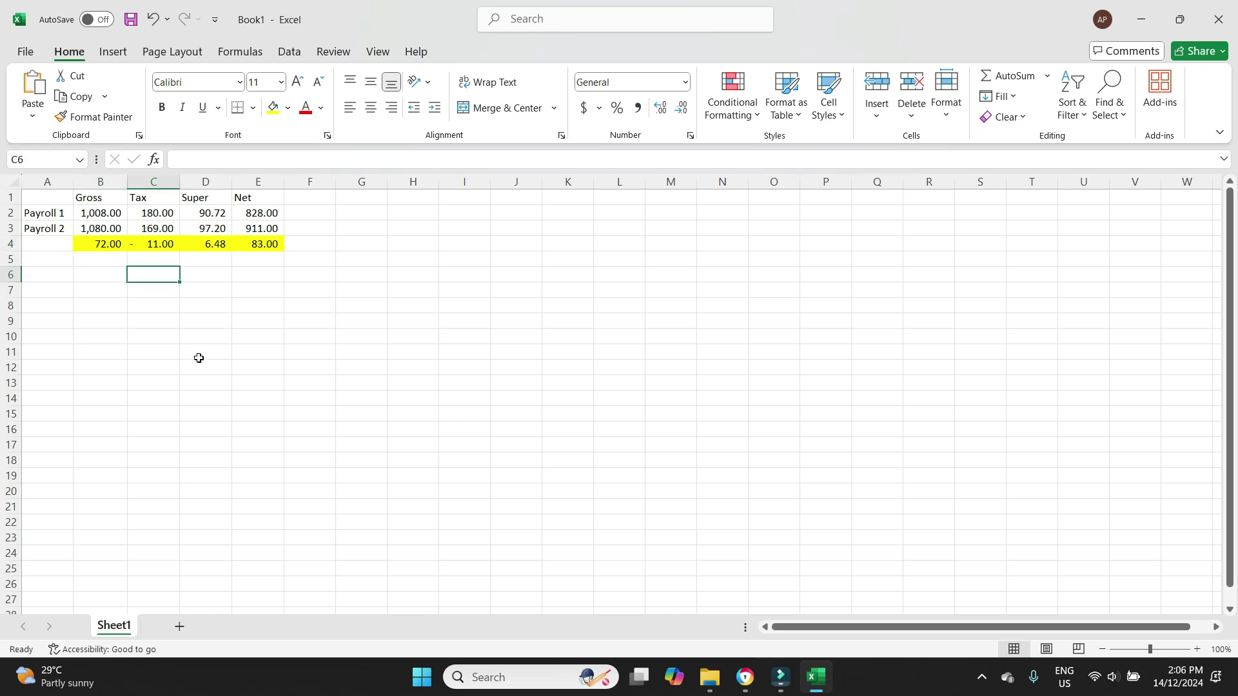
left_click(171, 207)
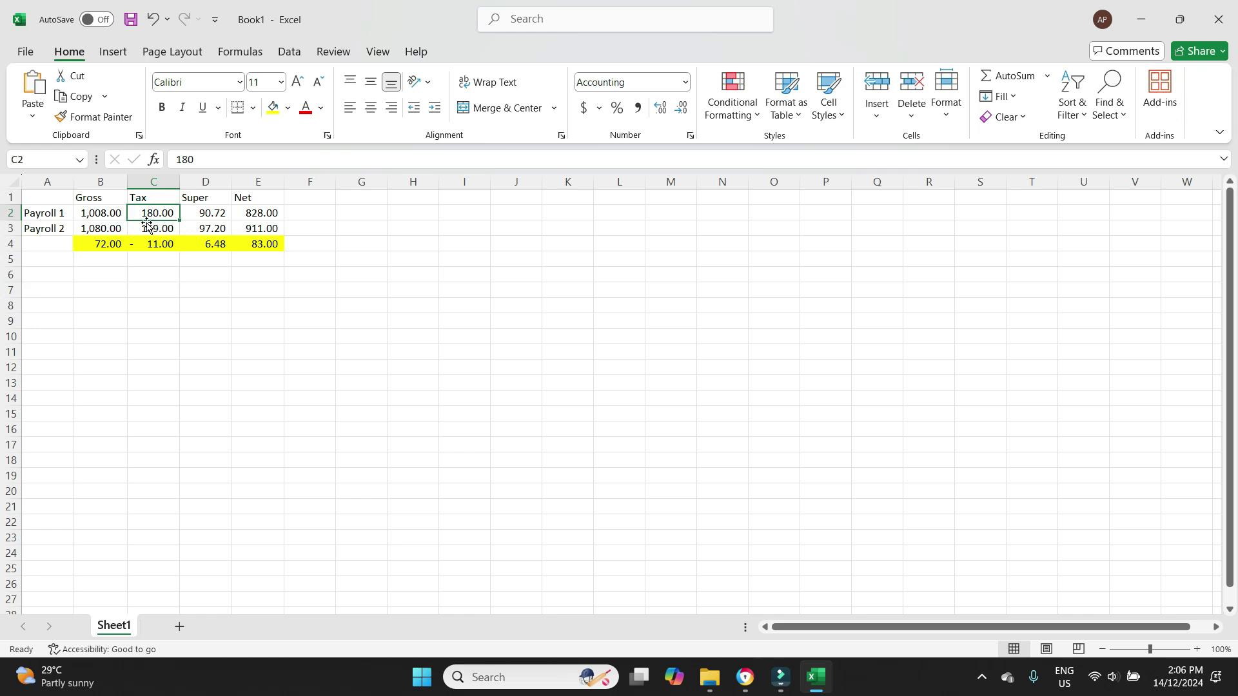
left_click(132, 228)
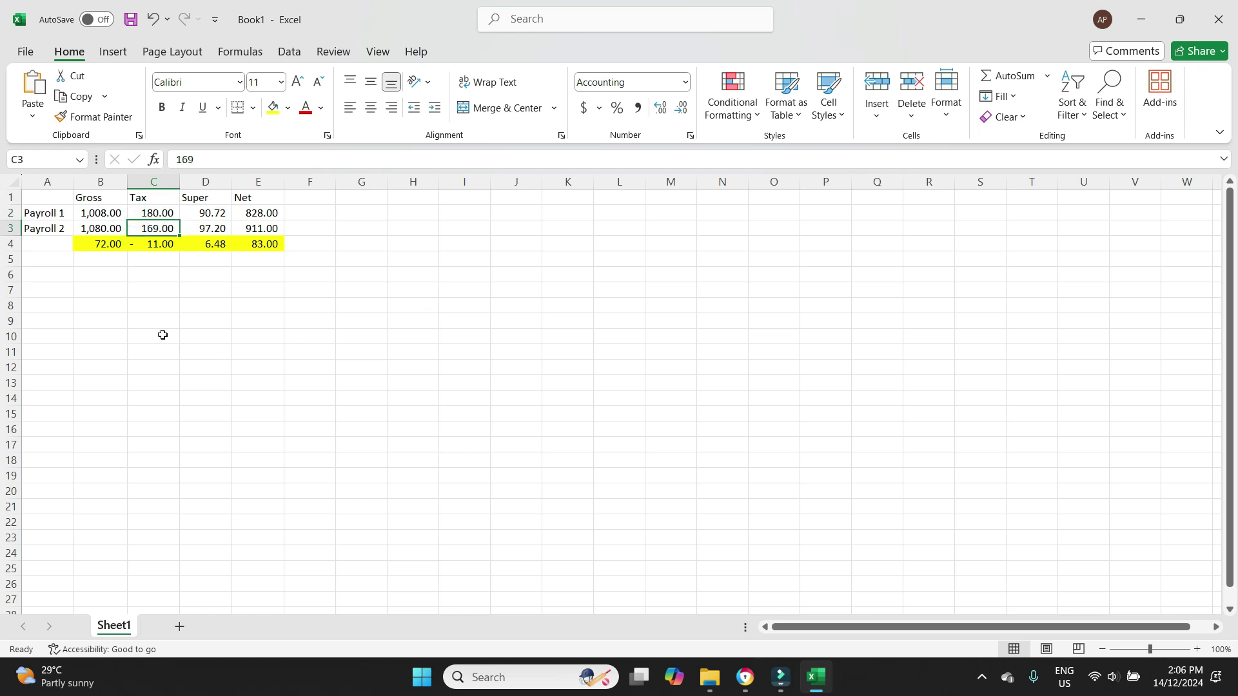
left_click(745, 684)
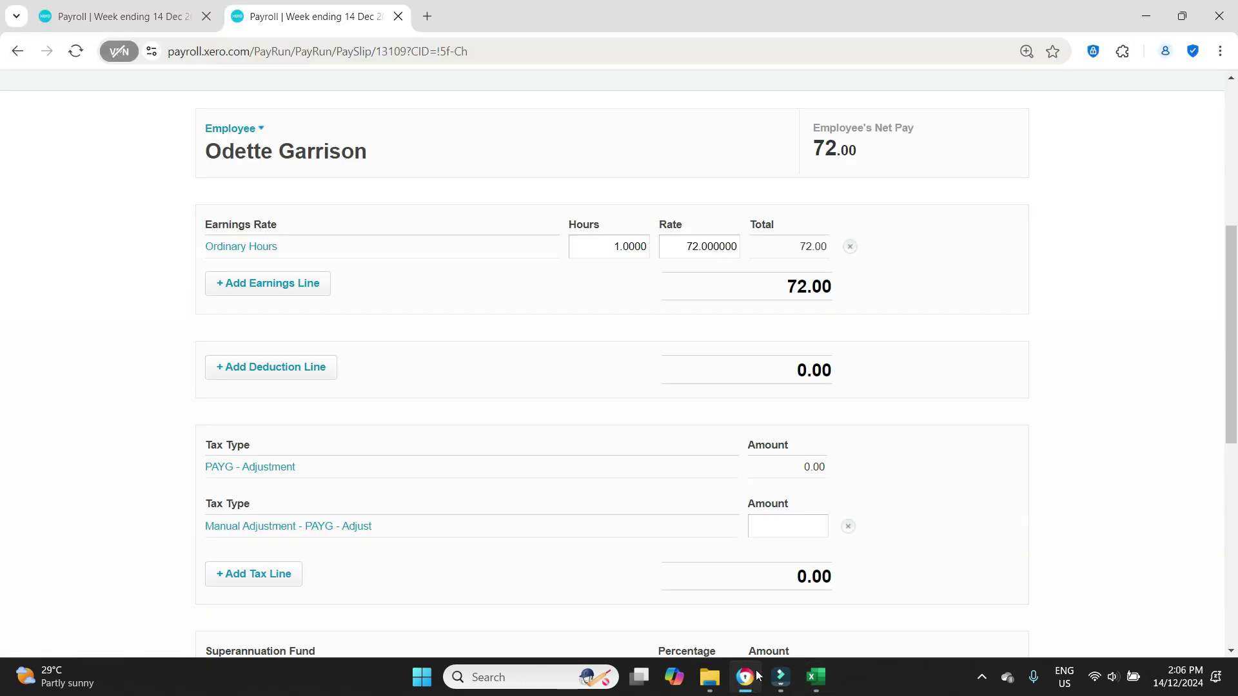
left_click(793, 530)
type("-11")
left_click(1203, 319)
Review the adjusted payslip and compare its superannuation with the super difference in the Excel sheet.
scroll(1161, 328, "down", 7)
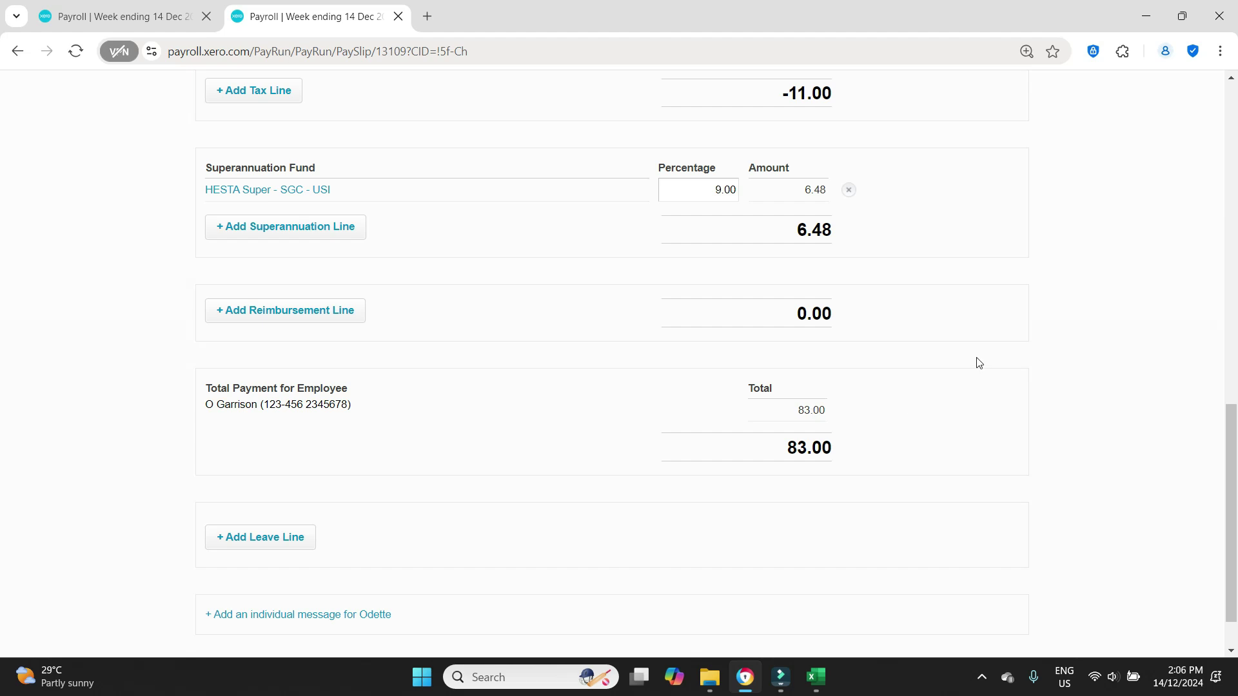
scroll(985, 329, "up", 7)
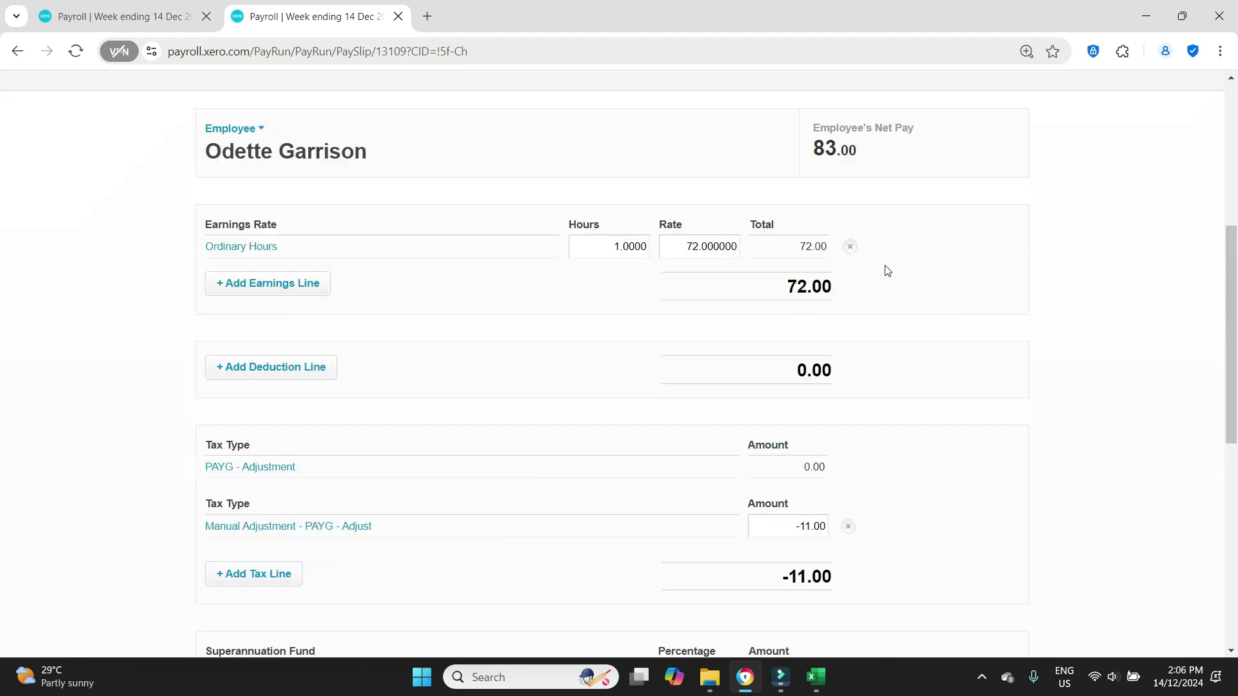
scroll(1100, 346, "down", 2)
scroll(1105, 345, "down", 1)
key("alt+Tab")
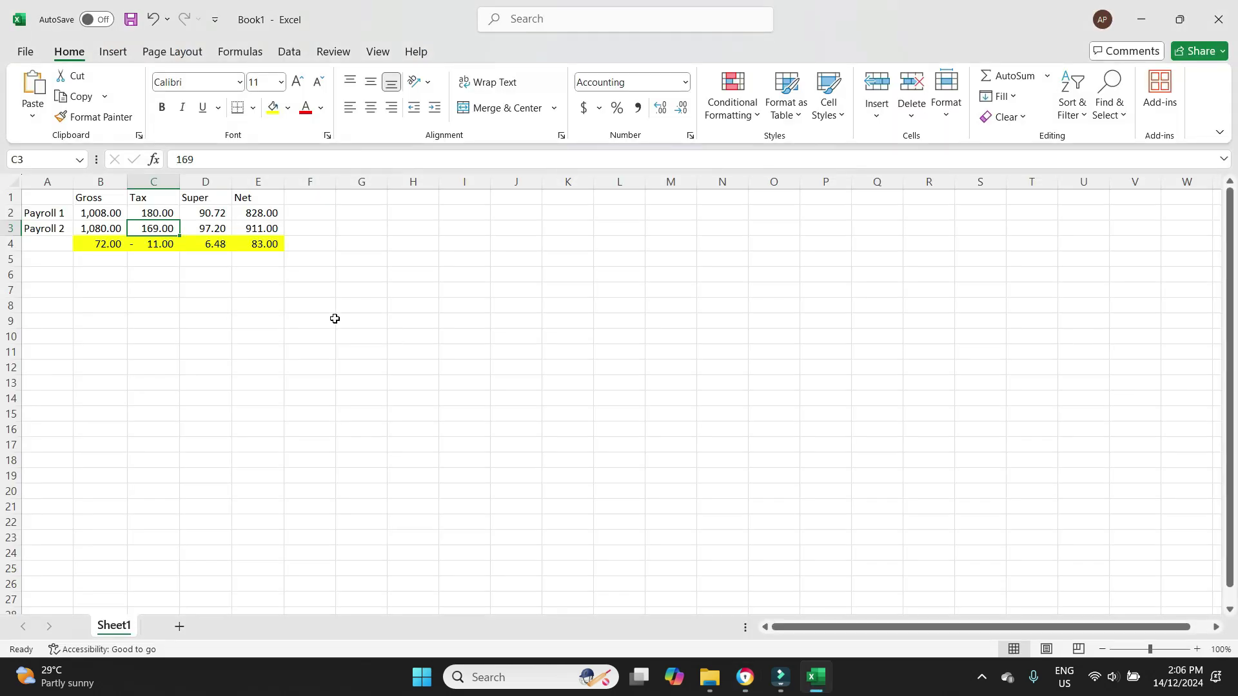
left_click(212, 243)
key("alt+Tab")
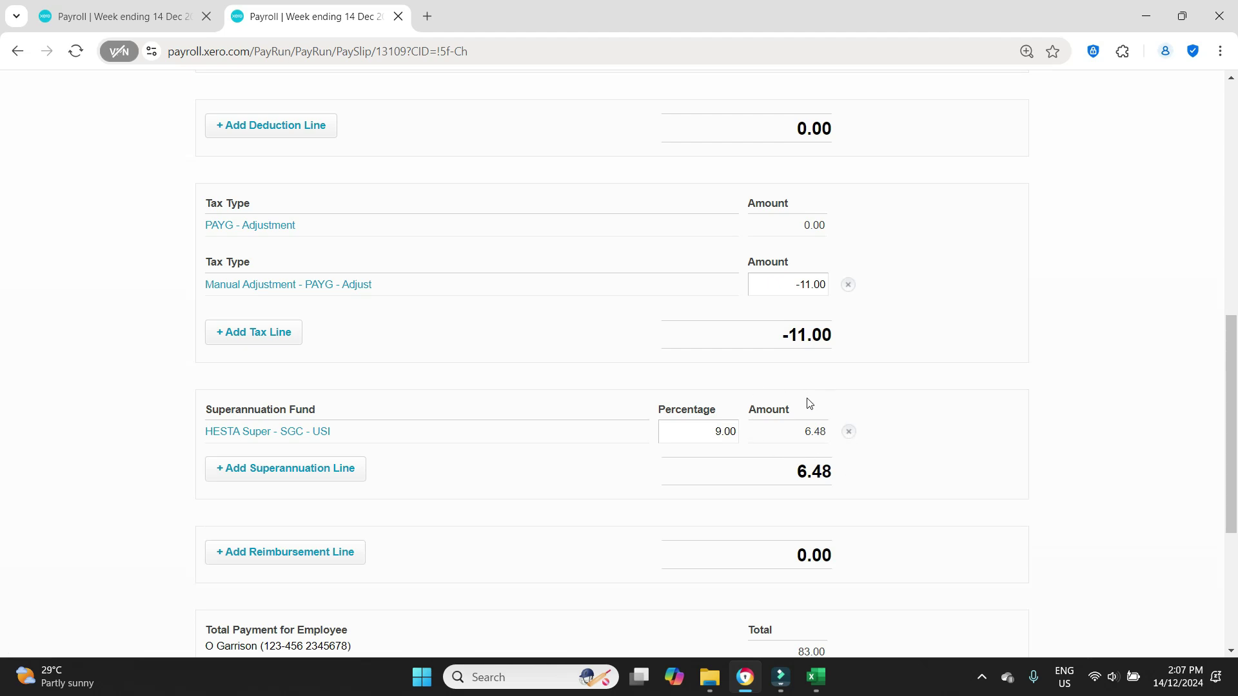
Add a superannuation line with a fixed amount of 6.48 to the payslip and remove it again.
left_click(340, 474)
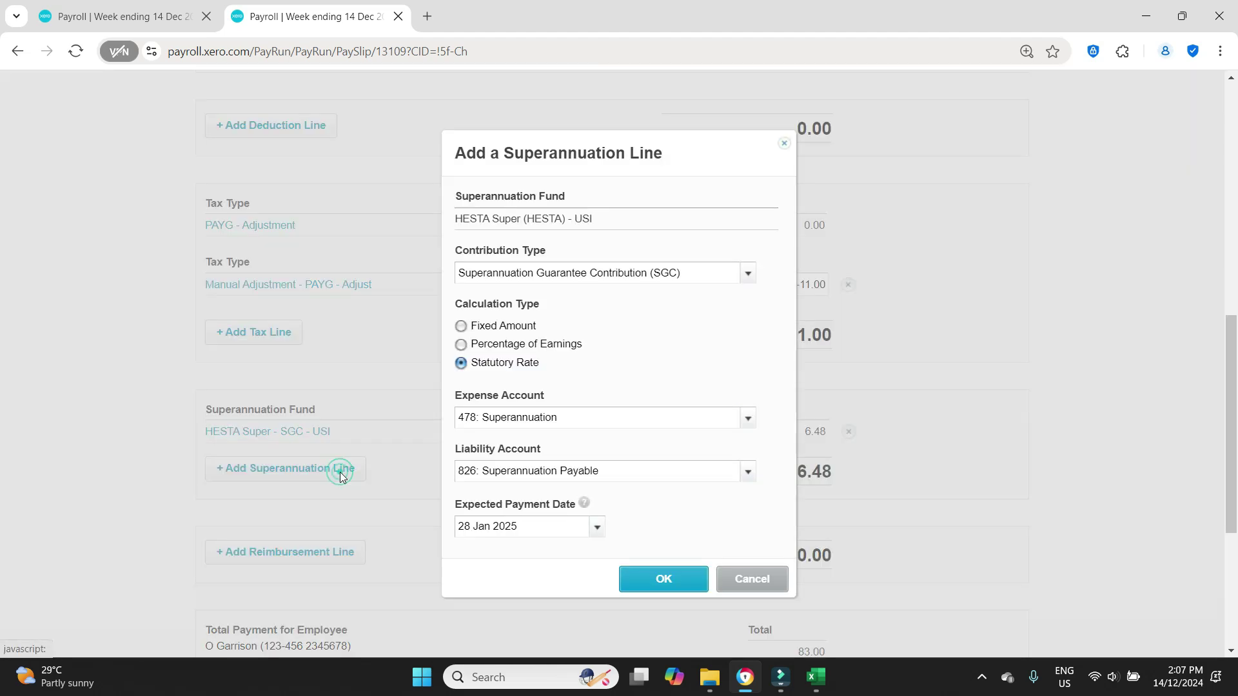
left_click(461, 326)
left_click(647, 580)
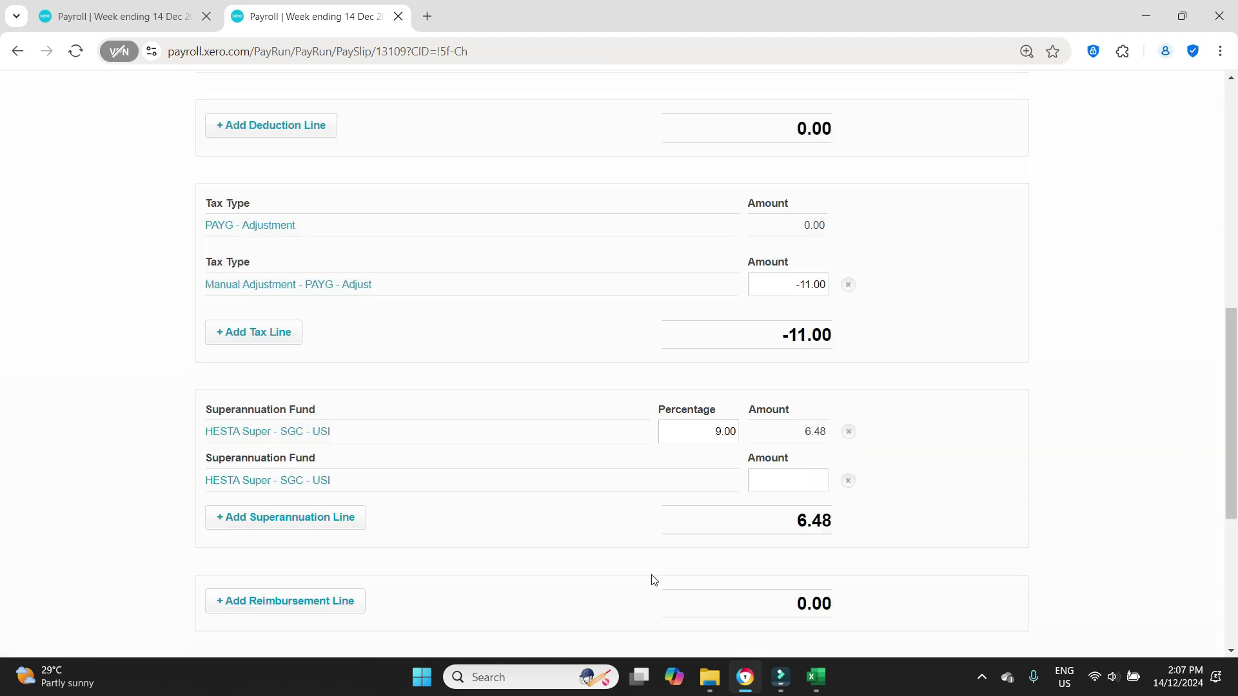
left_click(772, 477)
type("6.45")
key("BackSpace")
type("8")
left_click(1081, 449)
left_click(848, 482)
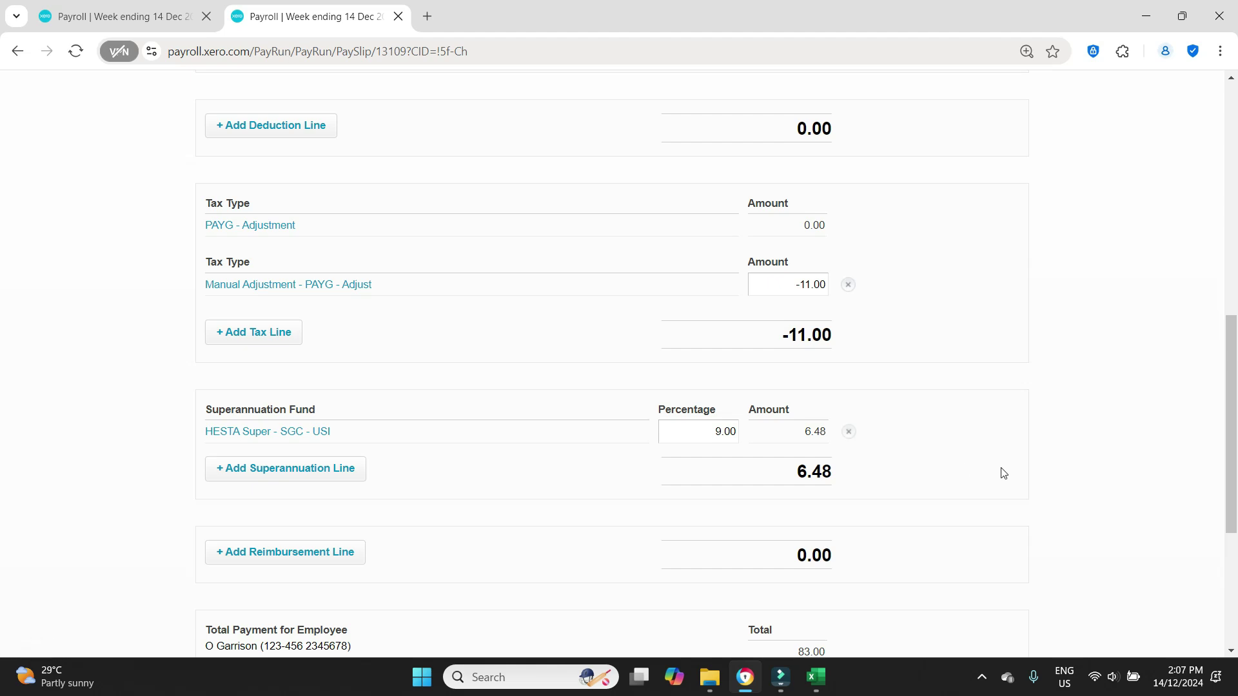
Compare the net pay difference in Excel with the payslip's total payment and save the payslip.
key("alt+Tab")
left_click(268, 245)
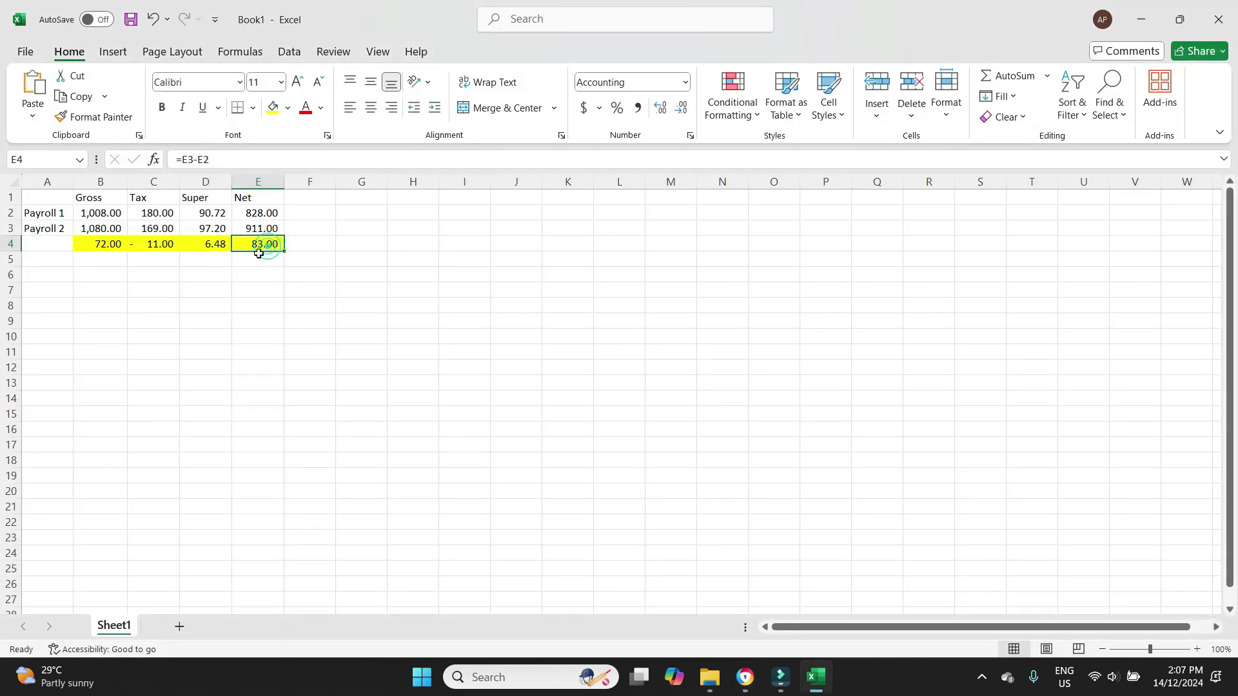
key("alt+Tab")
scroll(920, 453, "down", 3)
scroll(821, 519, "down", 1)
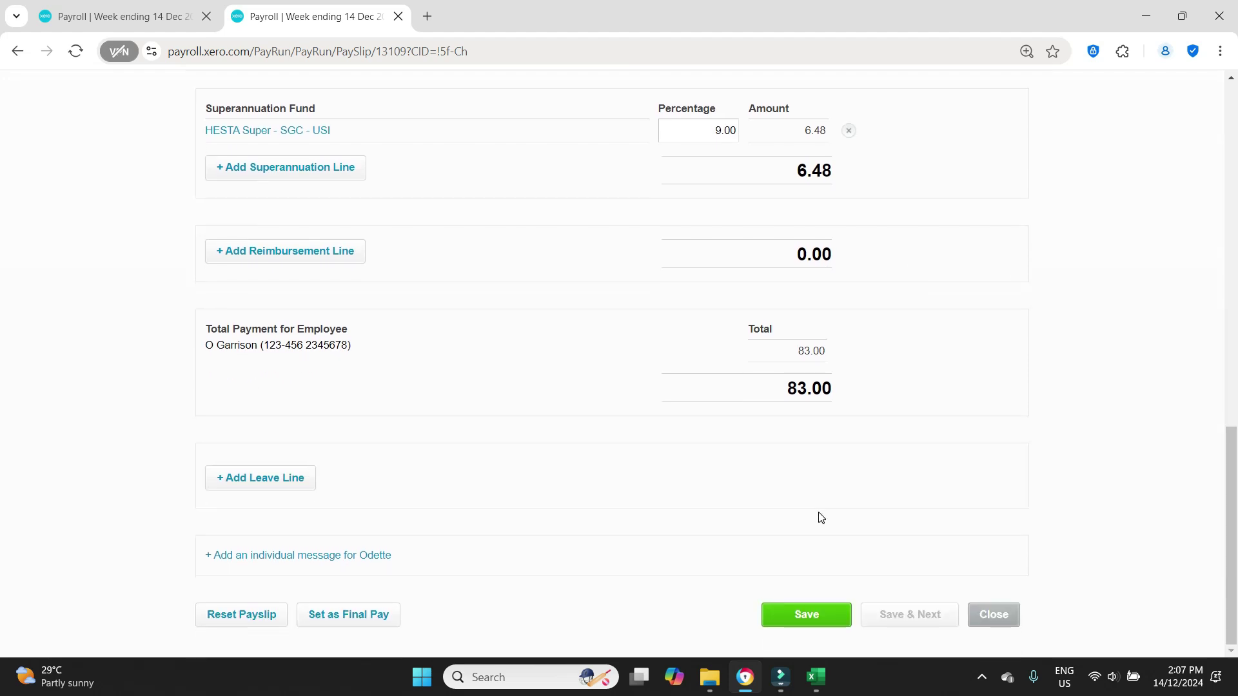
left_click(795, 616)
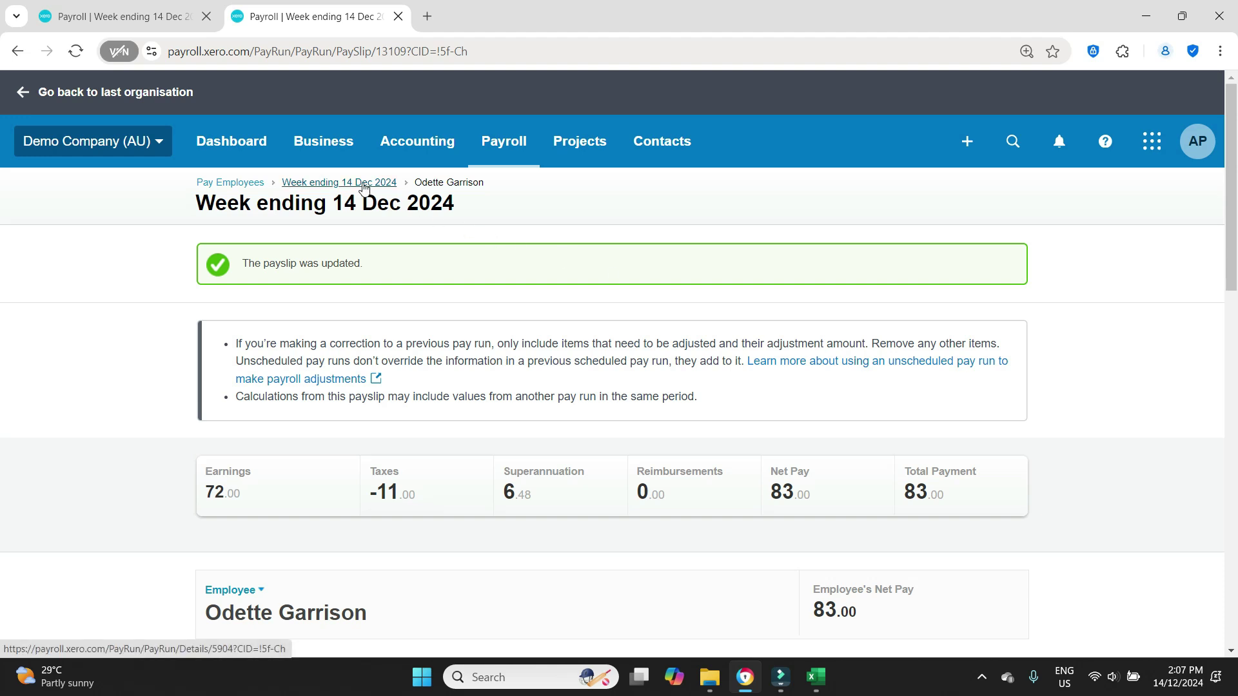
Return to the week ending 14 Dec 2024 pay run and review the employee's adjusted amounts.
left_click(364, 184)
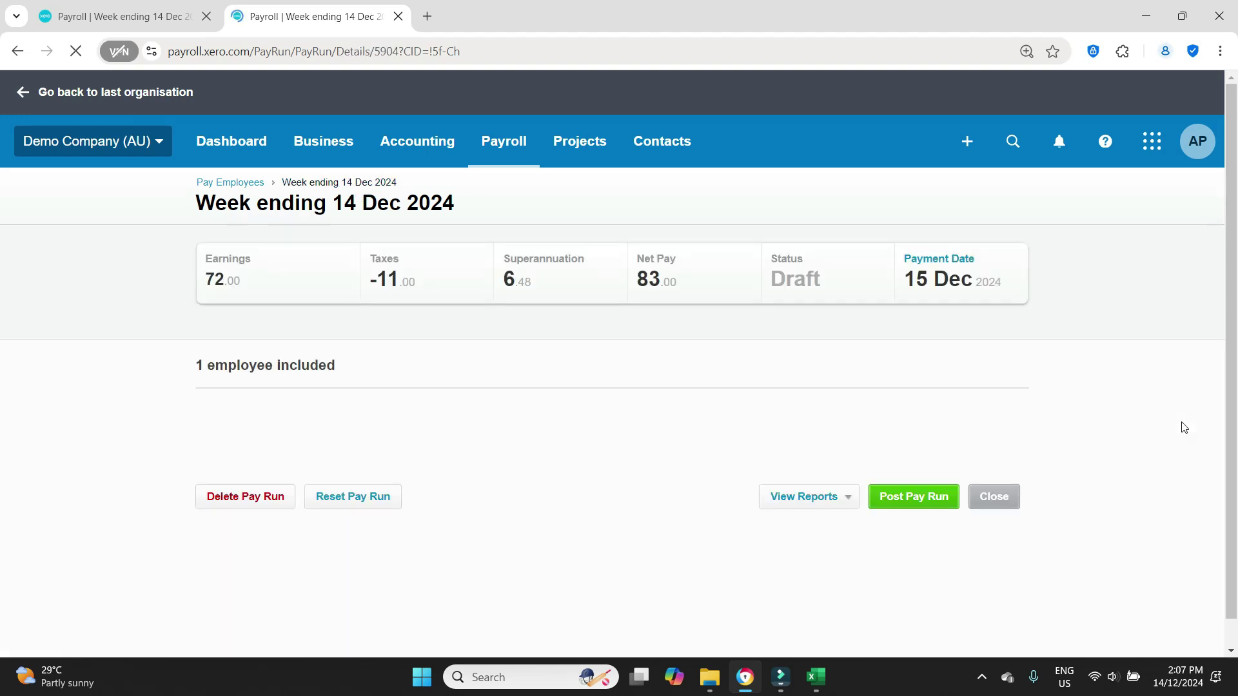
scroll(1184, 428, "down", 3)
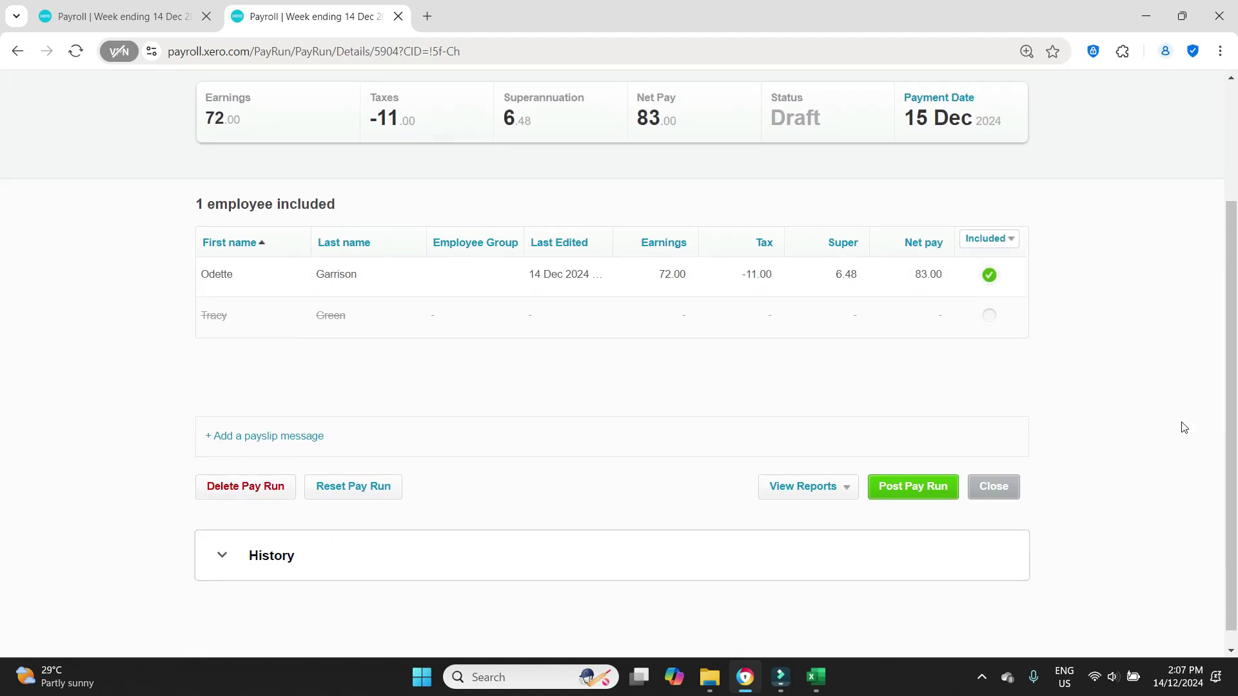
scroll(1185, 427, "up", 1)
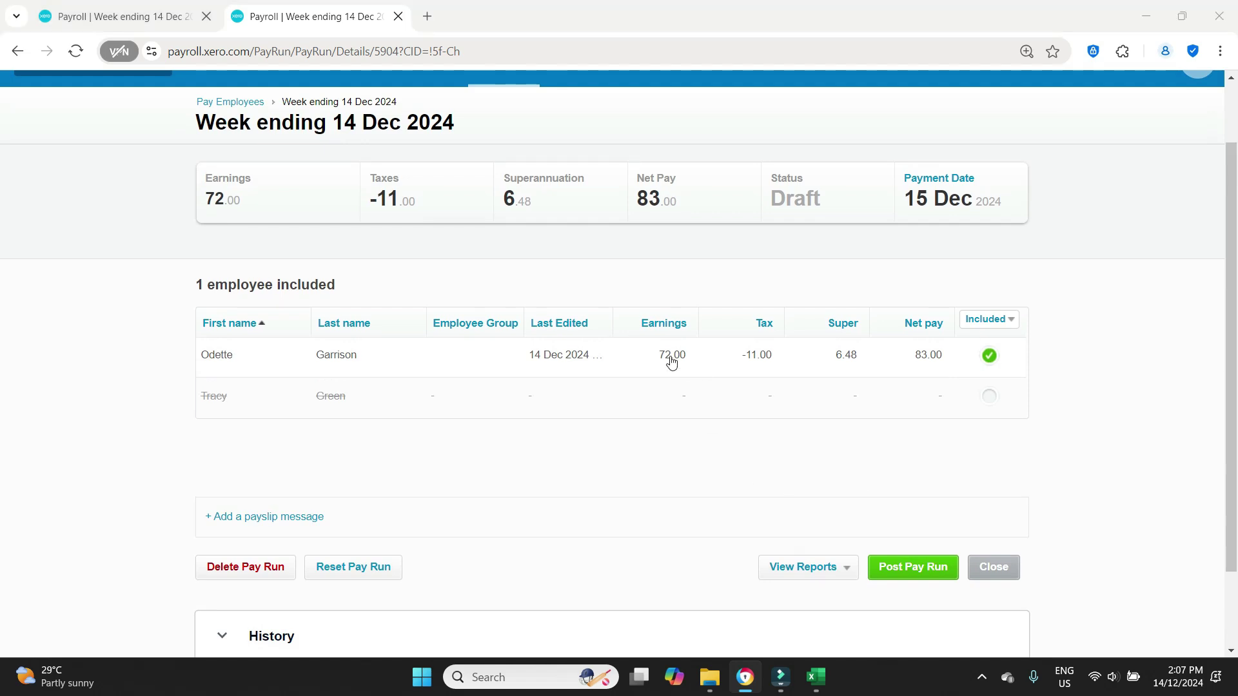
Compare the gross, tax, super and net differences in row 4 of the Excel sheet with the draft pay run's amounts in Xero.
key("alt+Tab")
left_click(100, 244)
left_click(153, 244)
key("alt+Tab")
key("alt+Tab")
left_click(204, 244)
key("alt+Tab")
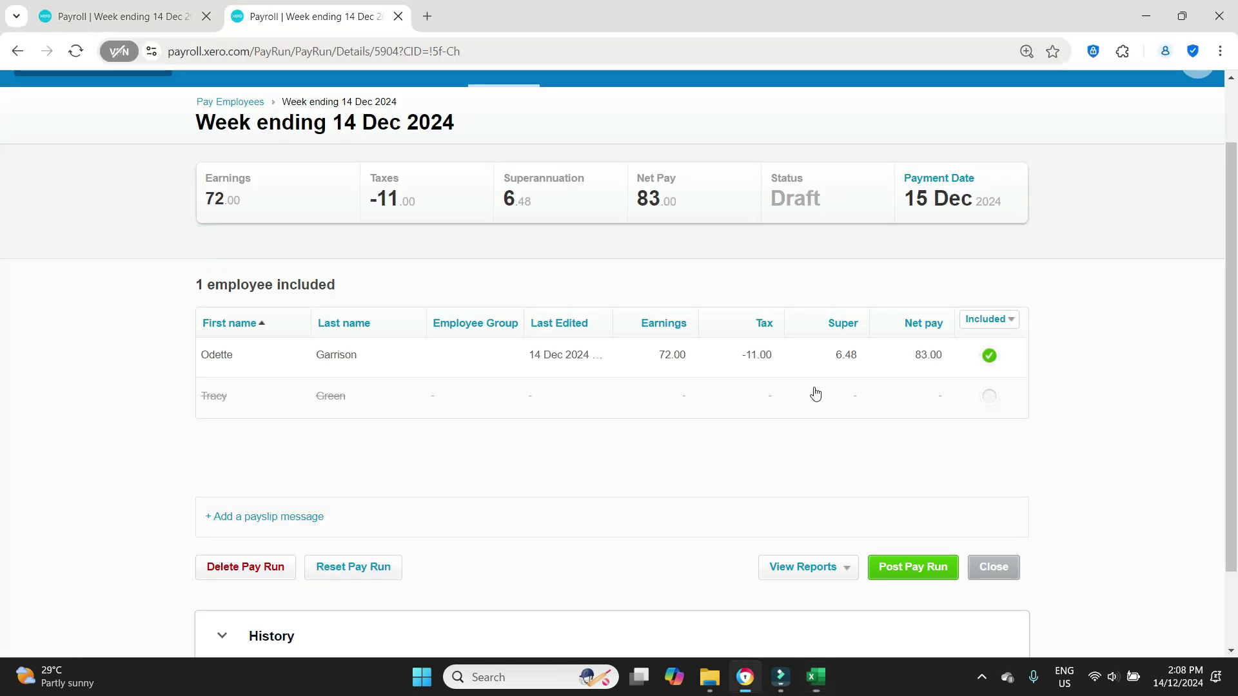
key("alt+Tab")
left_click(271, 241)
key("alt+Tab")
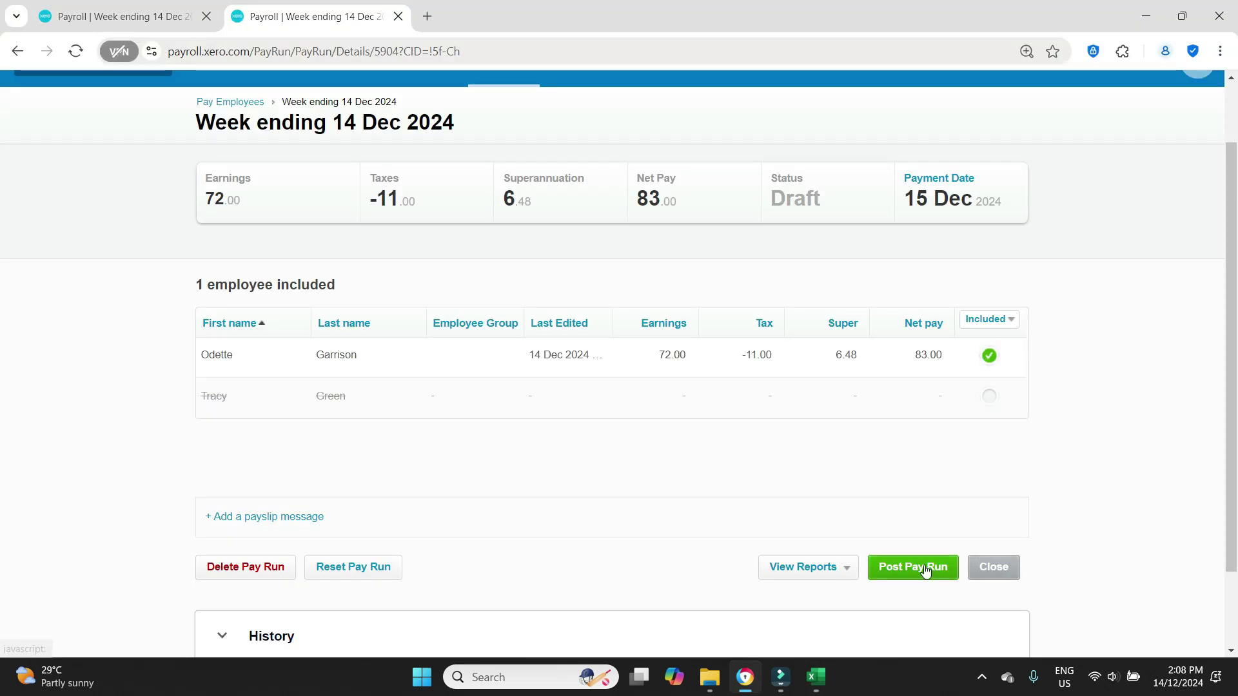
Post the pay run for the week ending 14 Dec 2024 and confirm the posting.
left_click(925, 571)
key("Return")
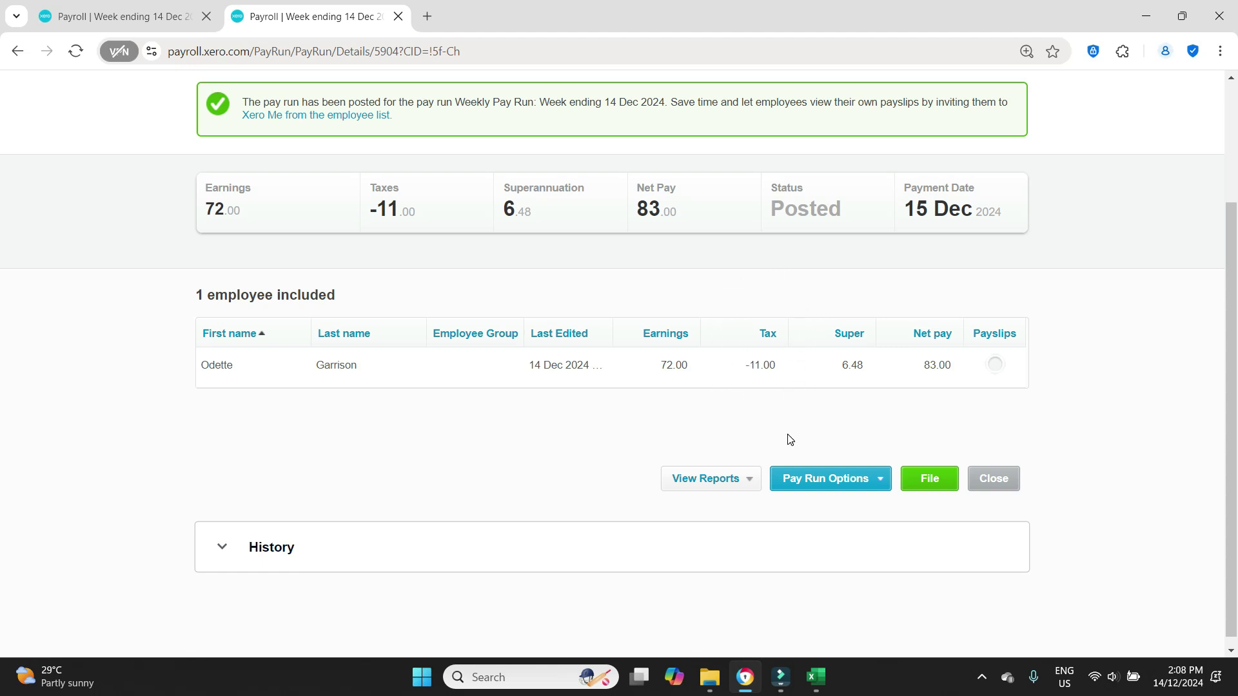
Check the tax difference in the Excel sheet against the posted pay run and return to Xero.
key("alt+Tab")
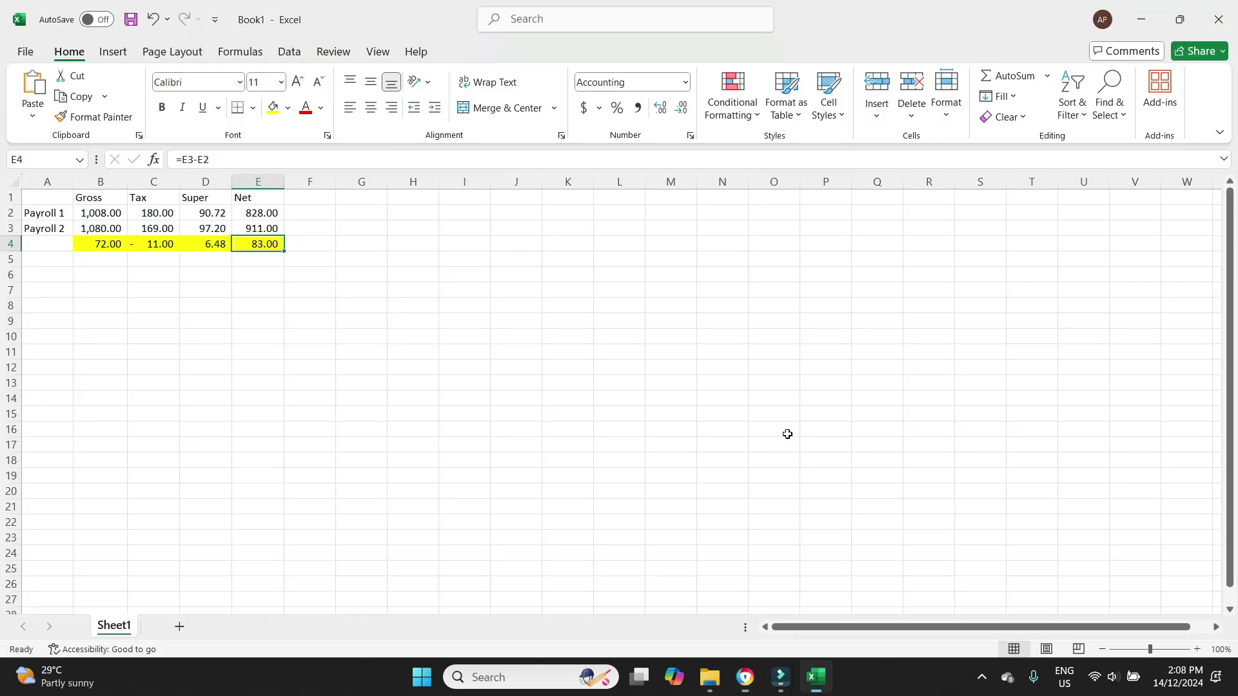
left_click(154, 246)
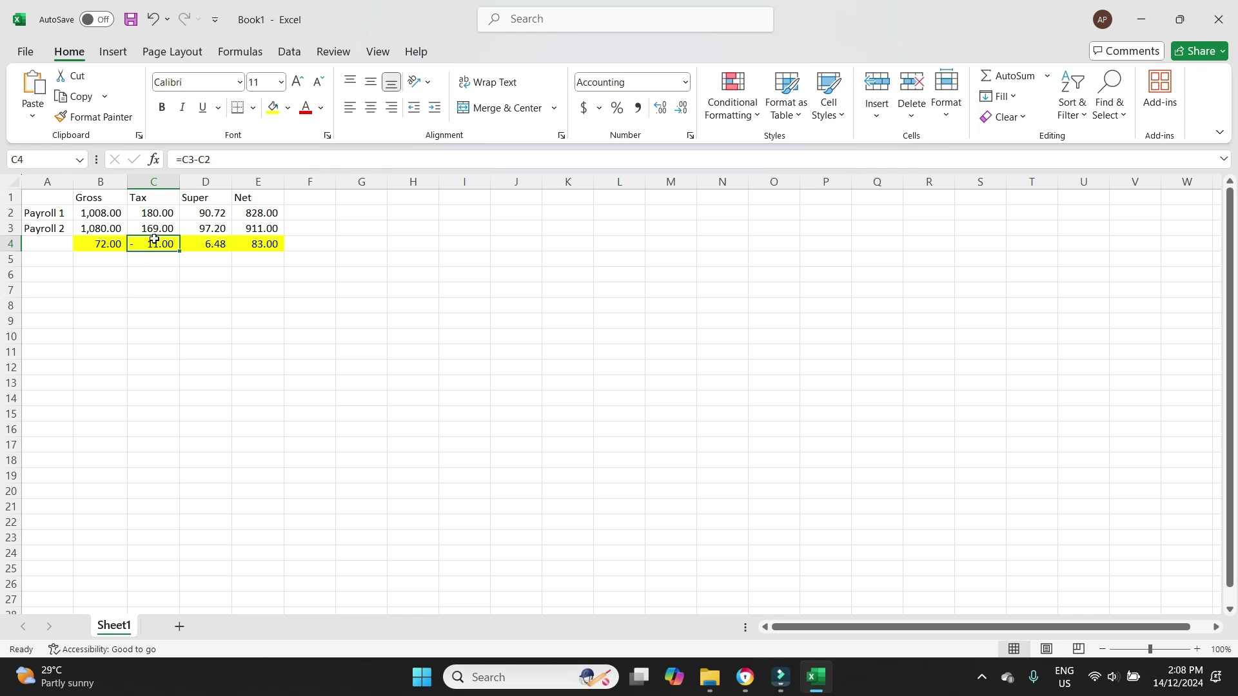
left_click(327, 340)
key("alt+Tab")
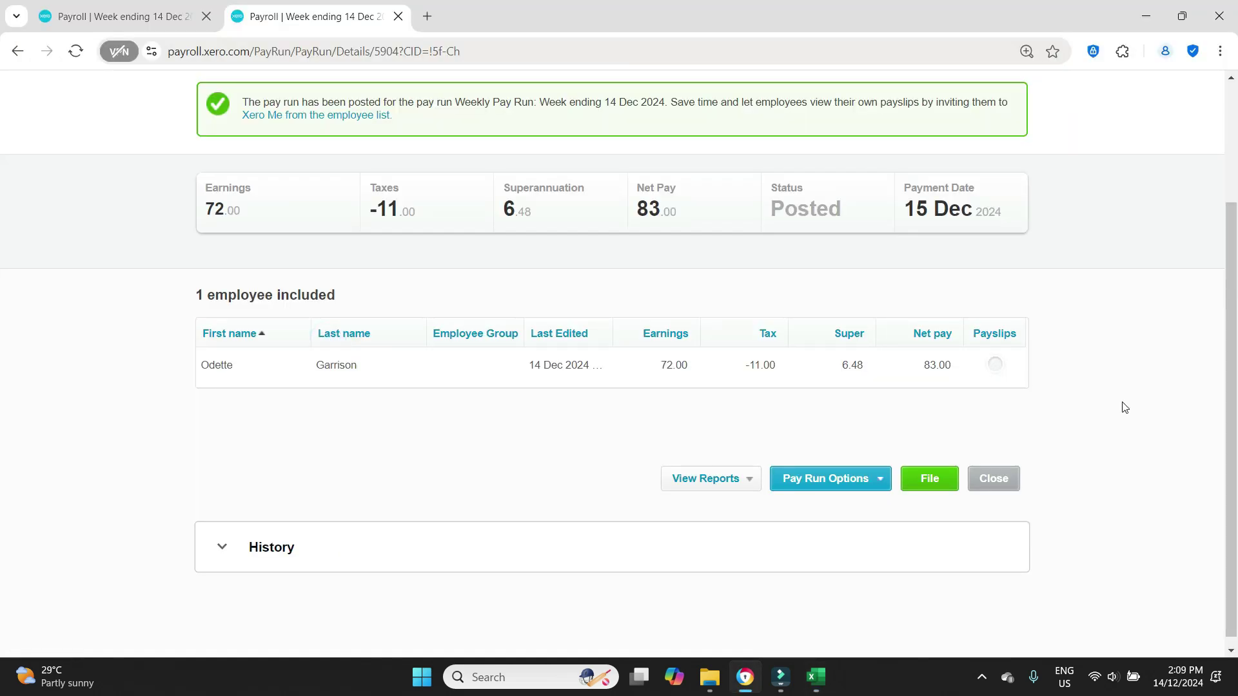